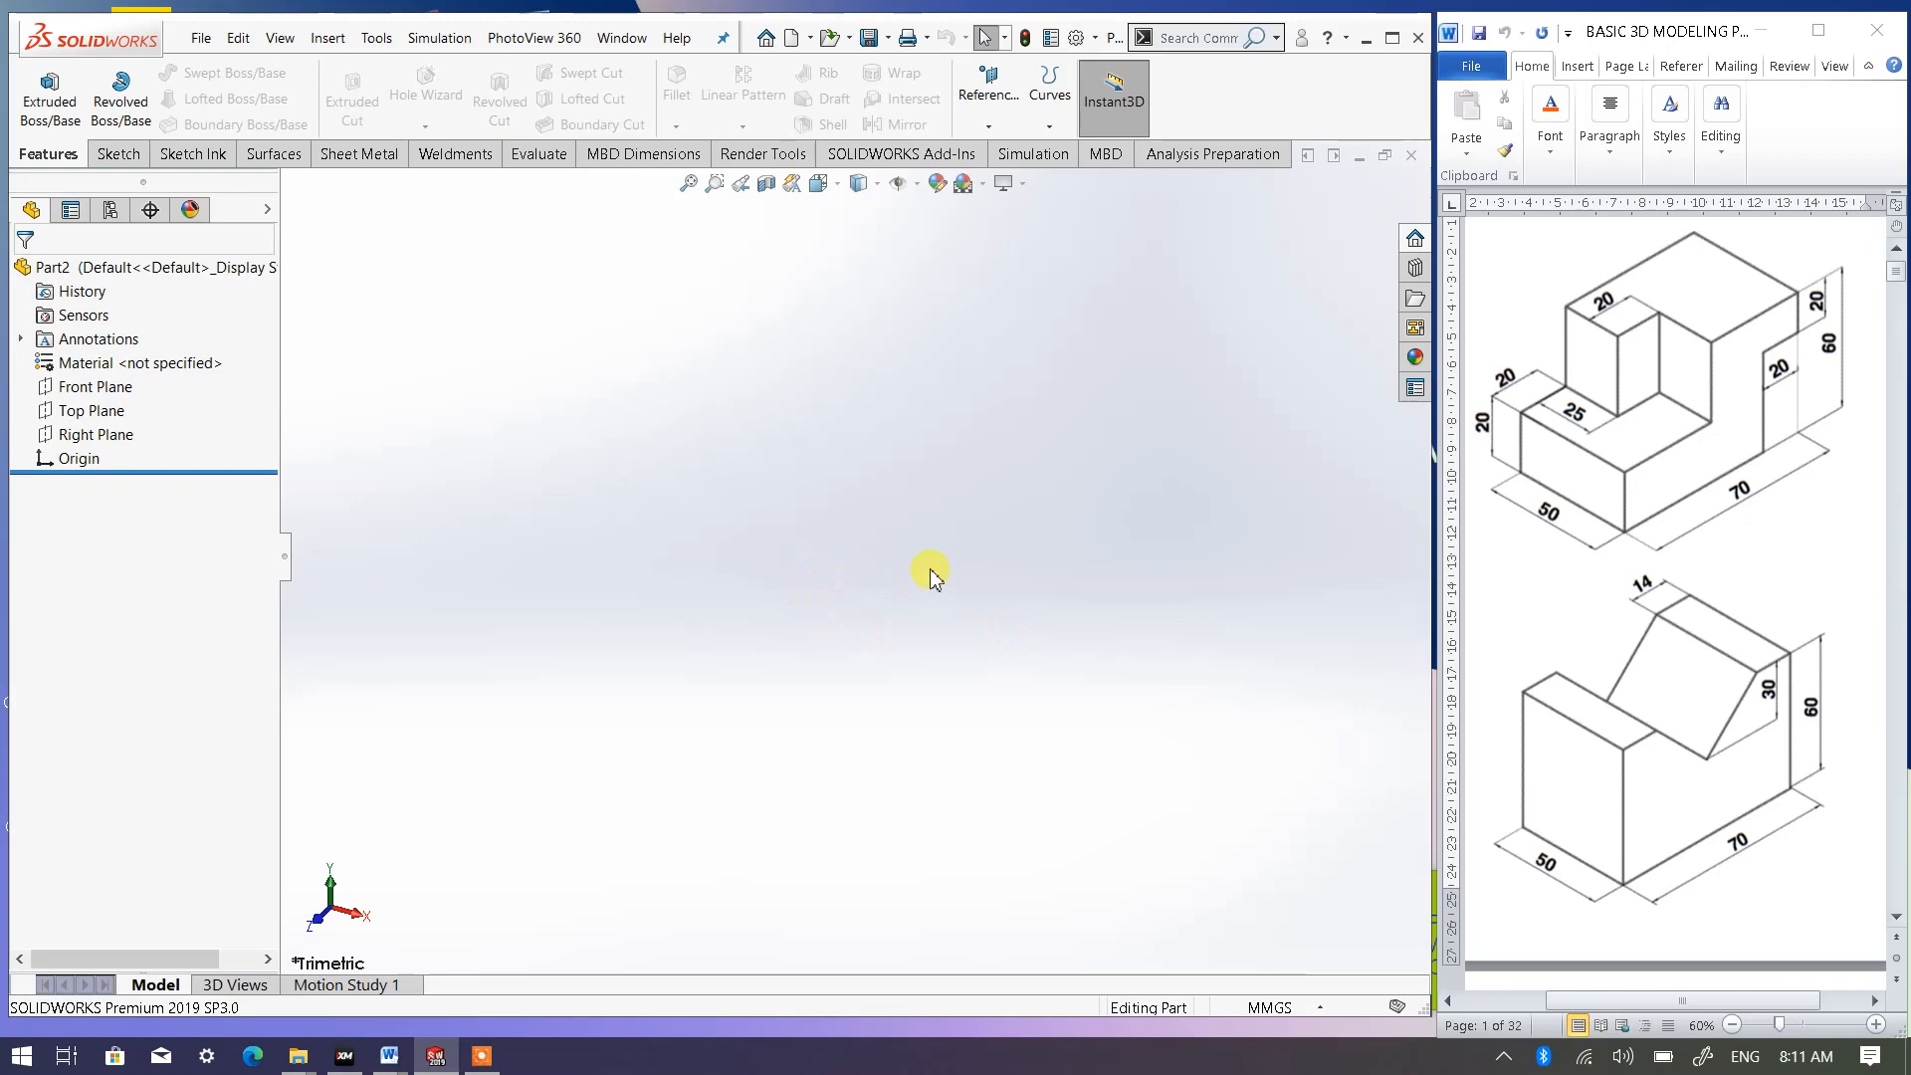
- Start a sketch on the Top Plane and draw a center rectangle about 77 mm wide, centred on the origin
{"action": "scroll", "coordinate": [1649, 677], "scroll_direction": "down", "scroll_amount": 3}
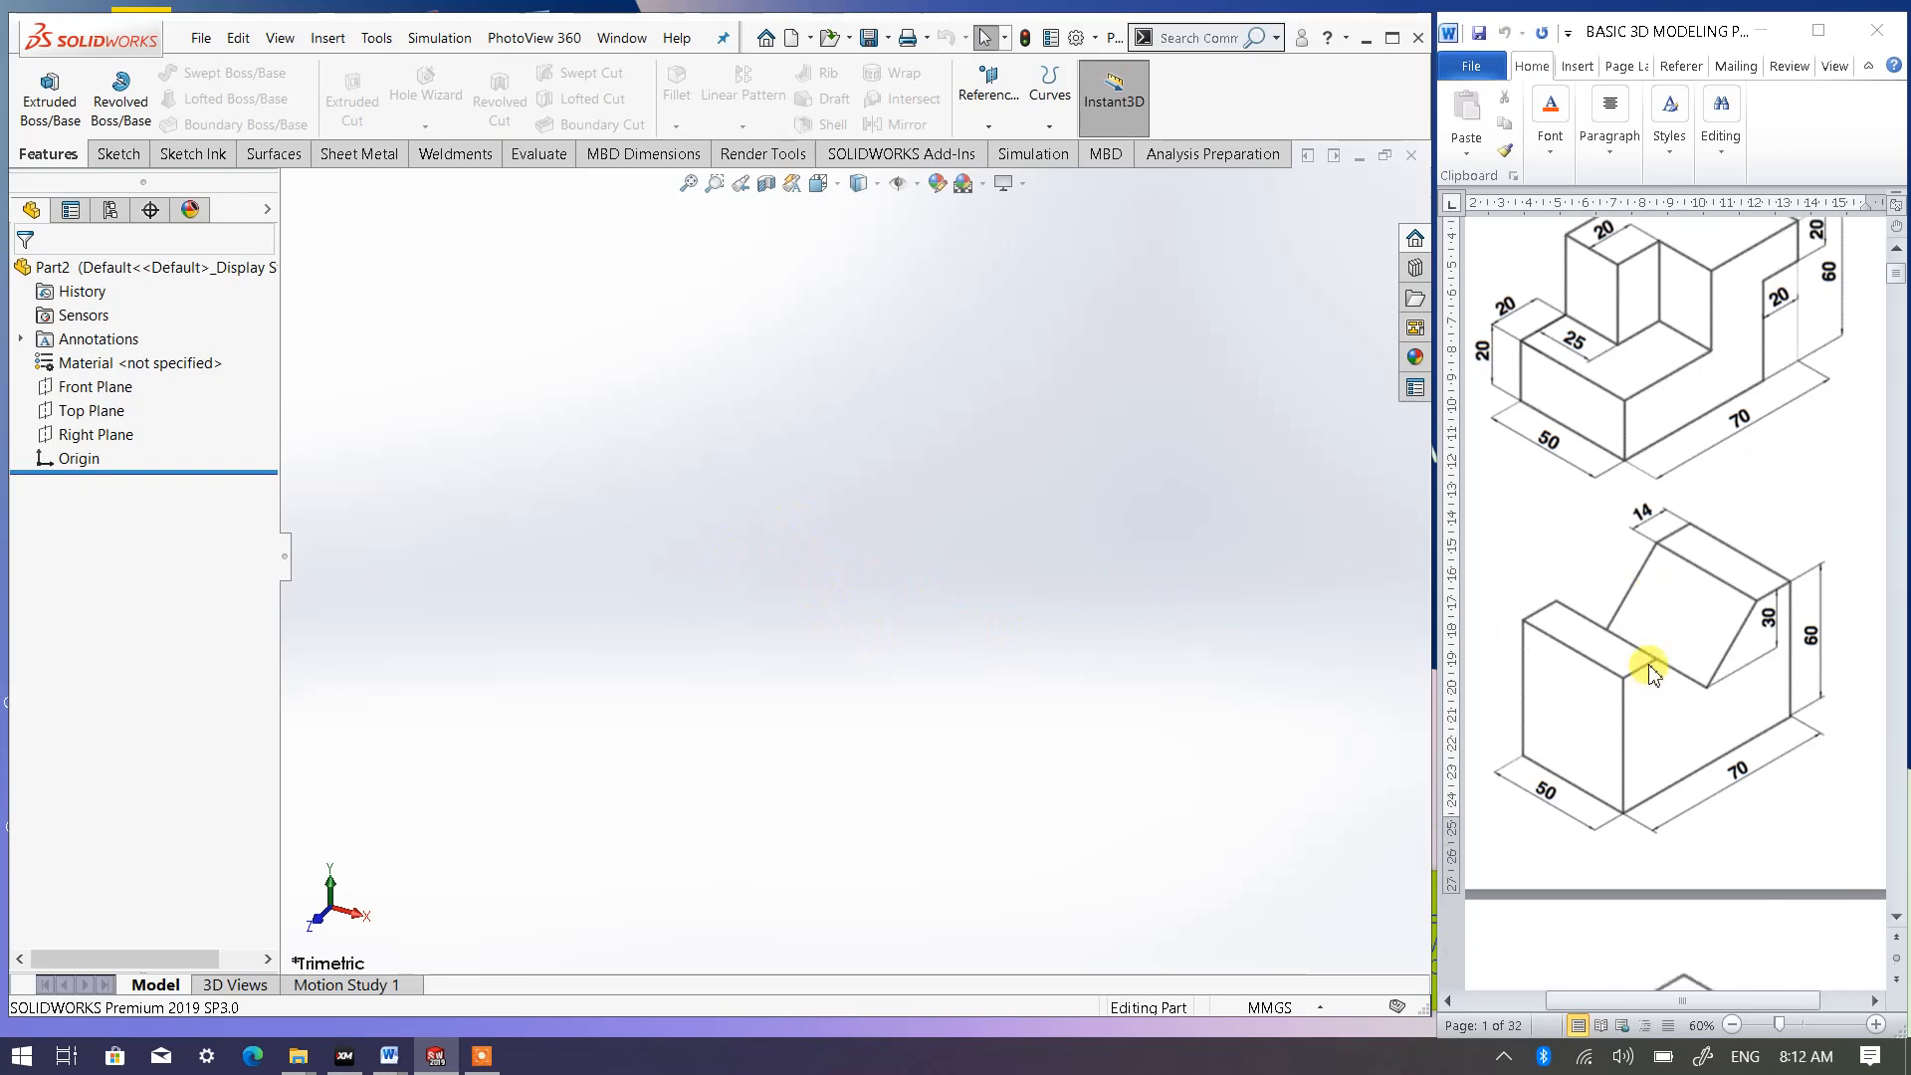
{"action": "scroll", "coordinate": [1647, 671], "scroll_direction": "down", "scroll_amount": 1}
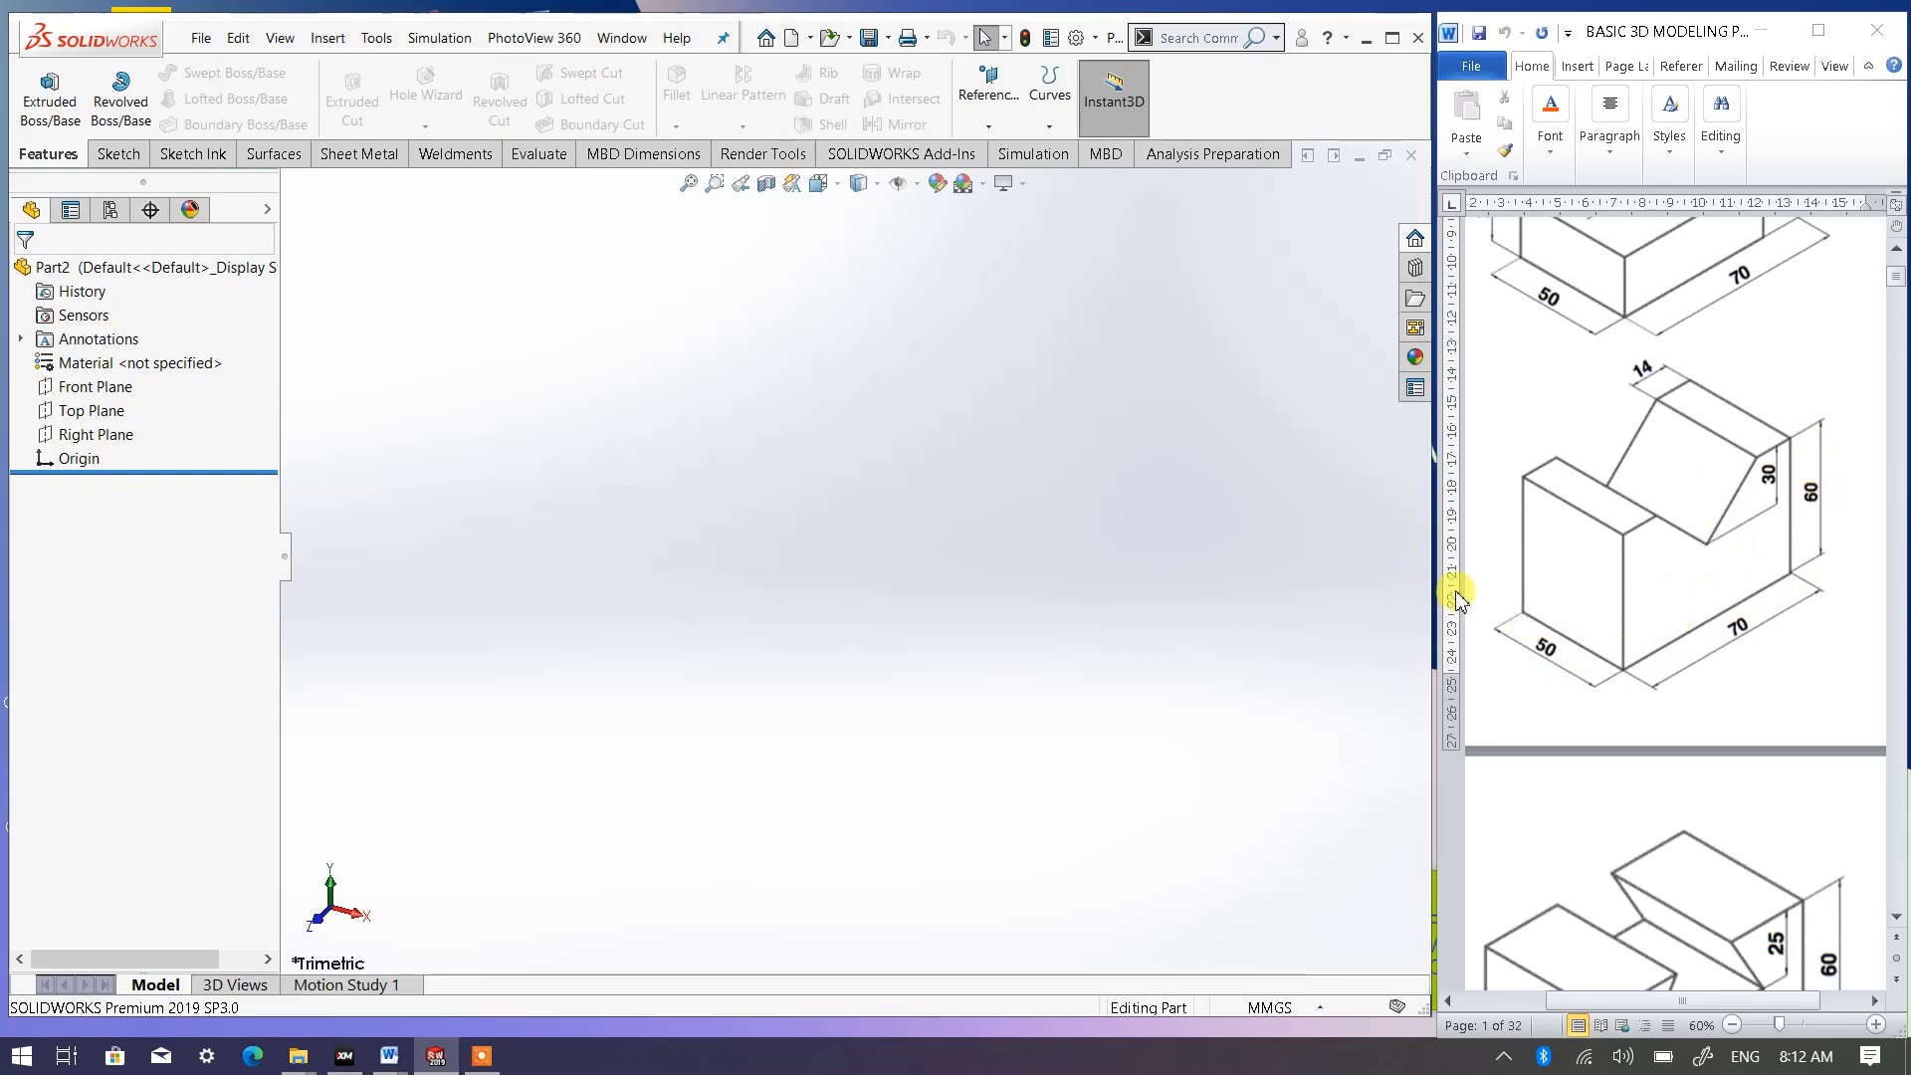
{"action": "left_click", "coordinate": [87, 410]}
{"action": "left_click", "coordinate": [106, 377]}
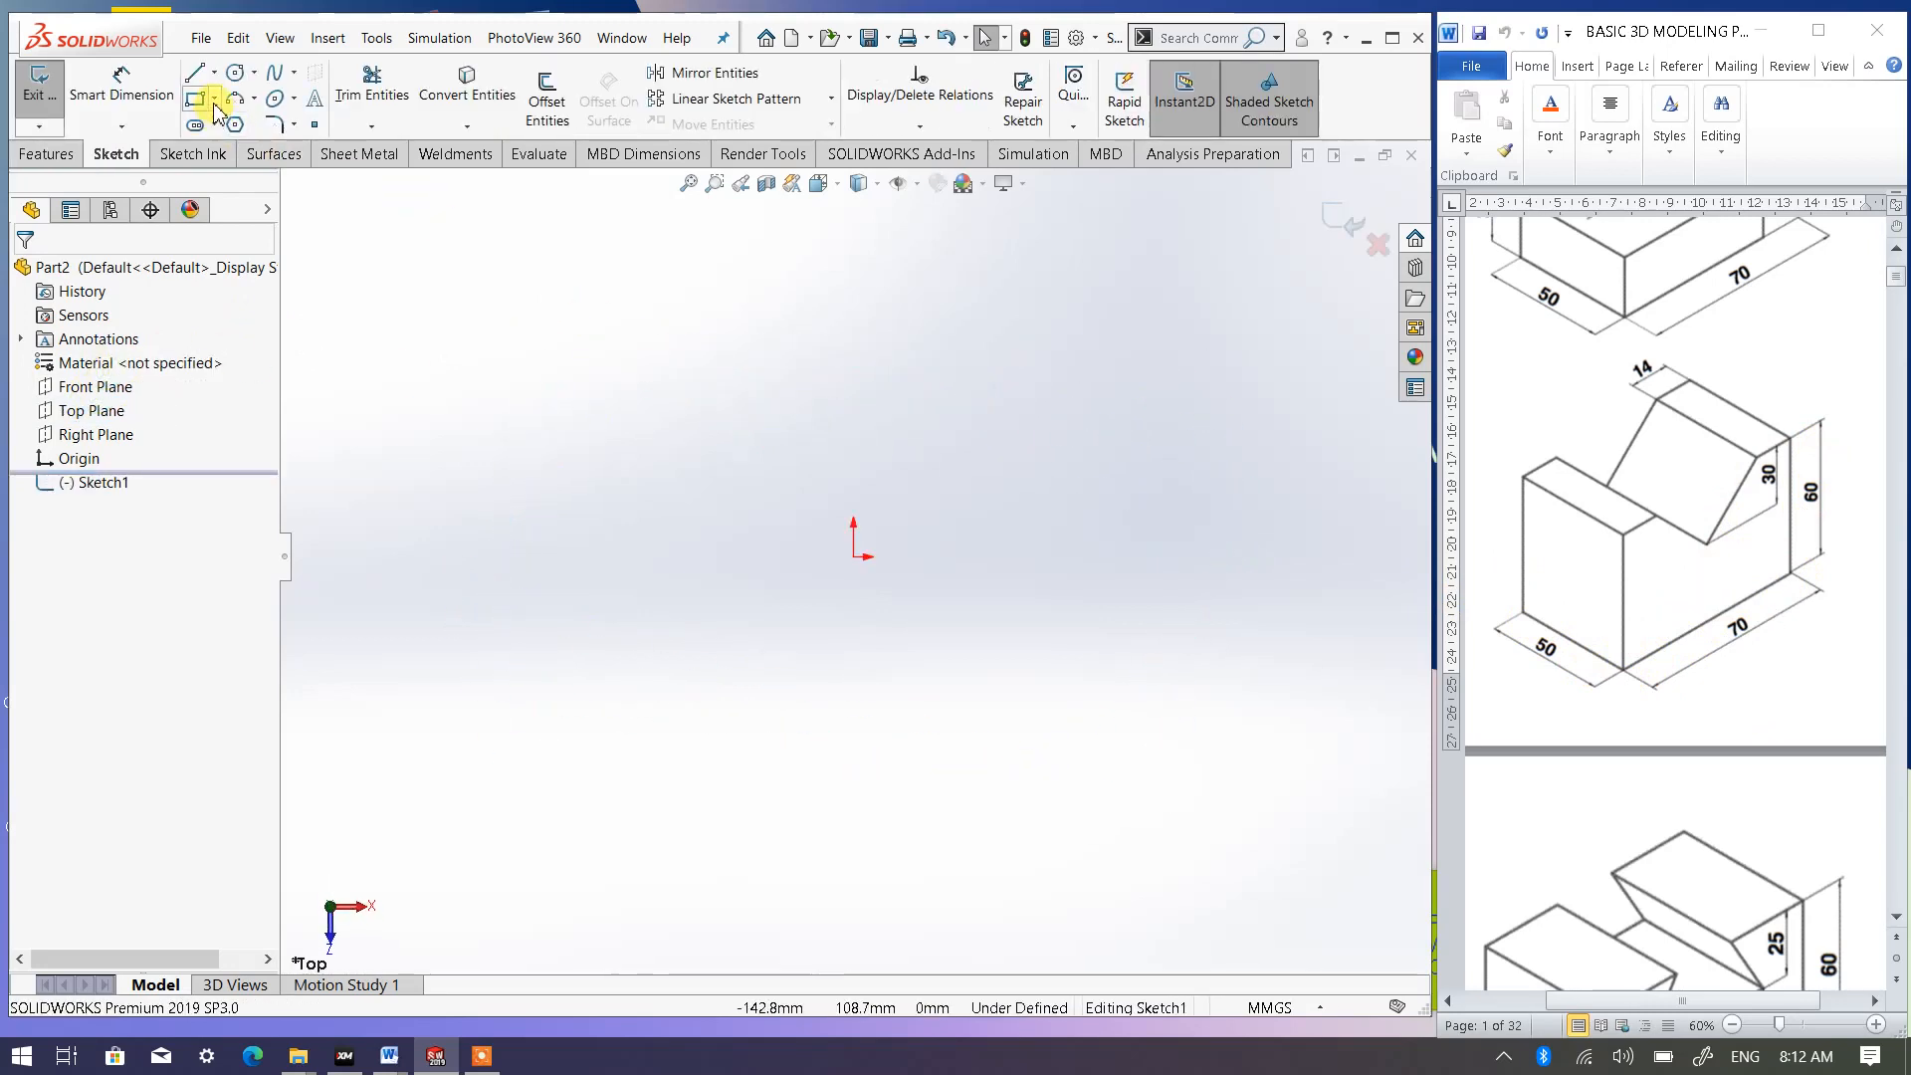
{"action": "left_click", "coordinate": [214, 98]}
{"action": "left_click", "coordinate": [252, 151]}
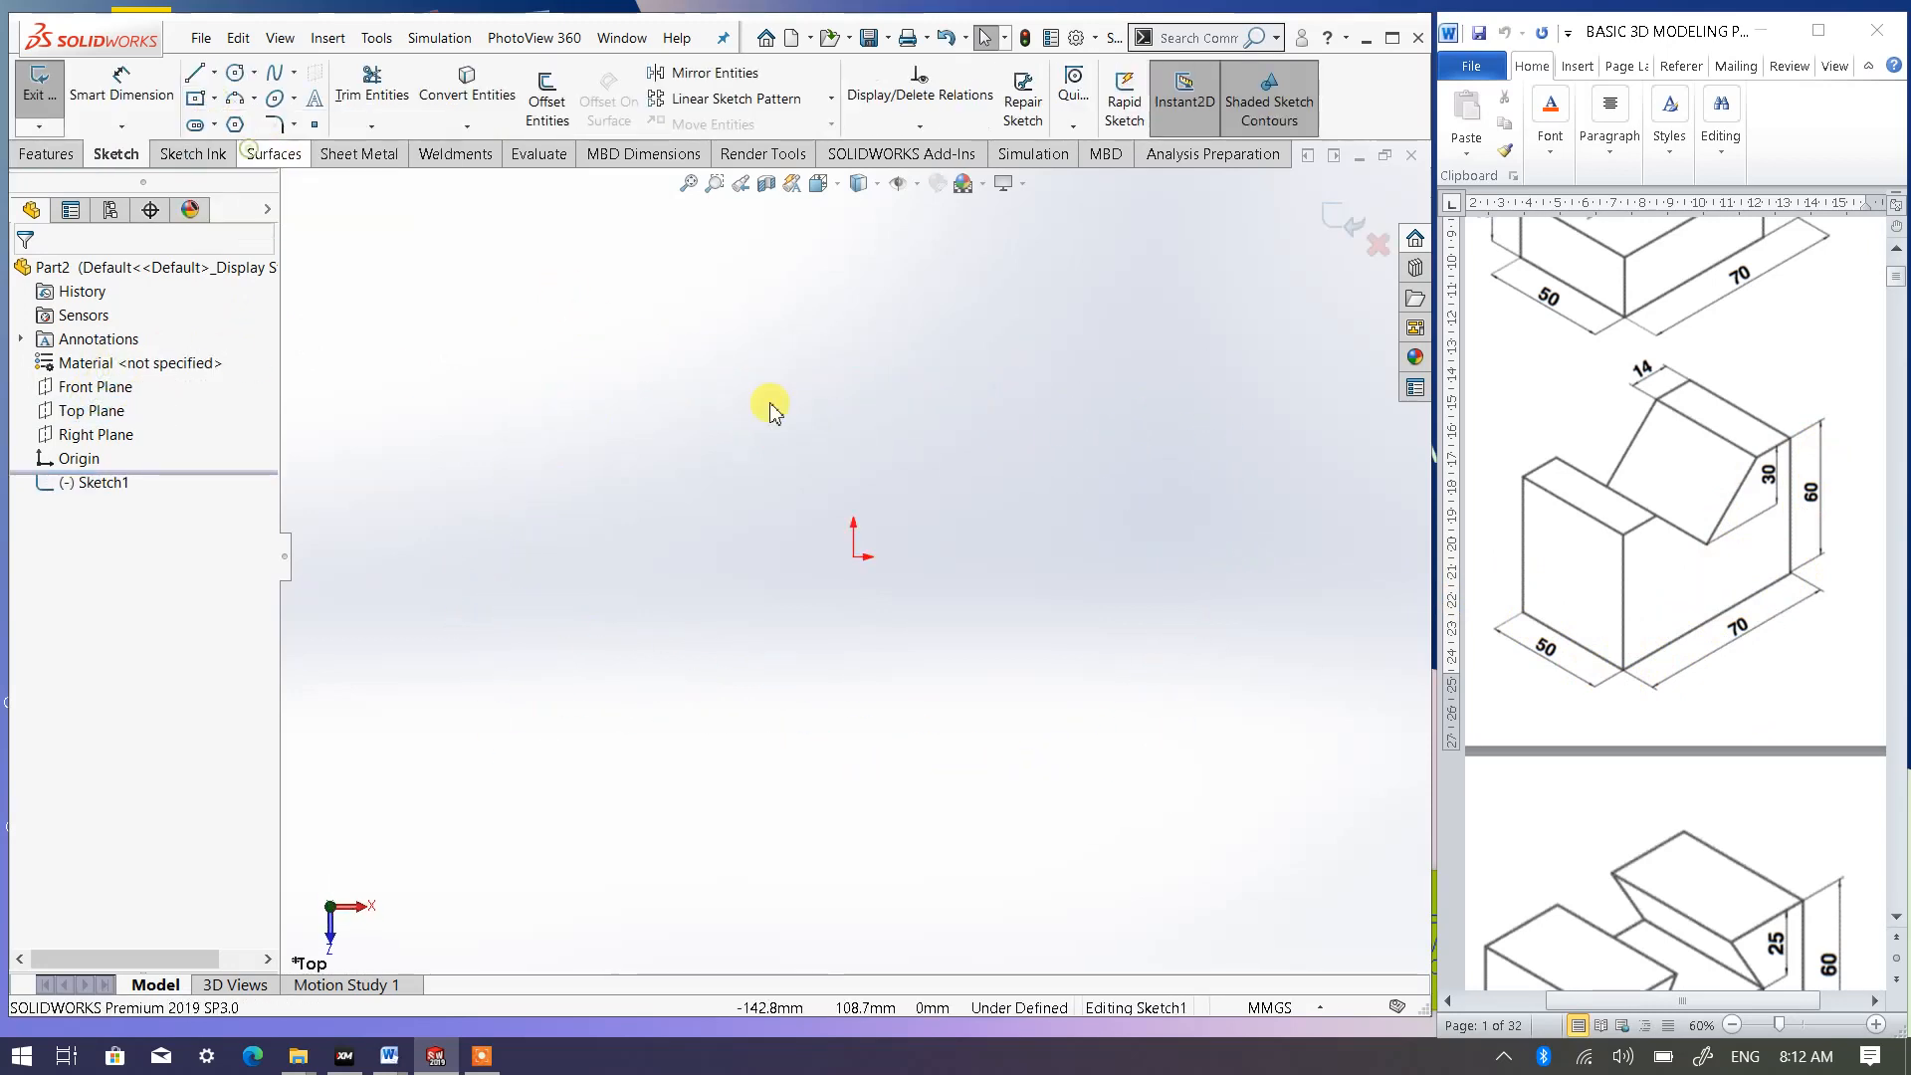
{"action": "left_click", "coordinate": [854, 557]}
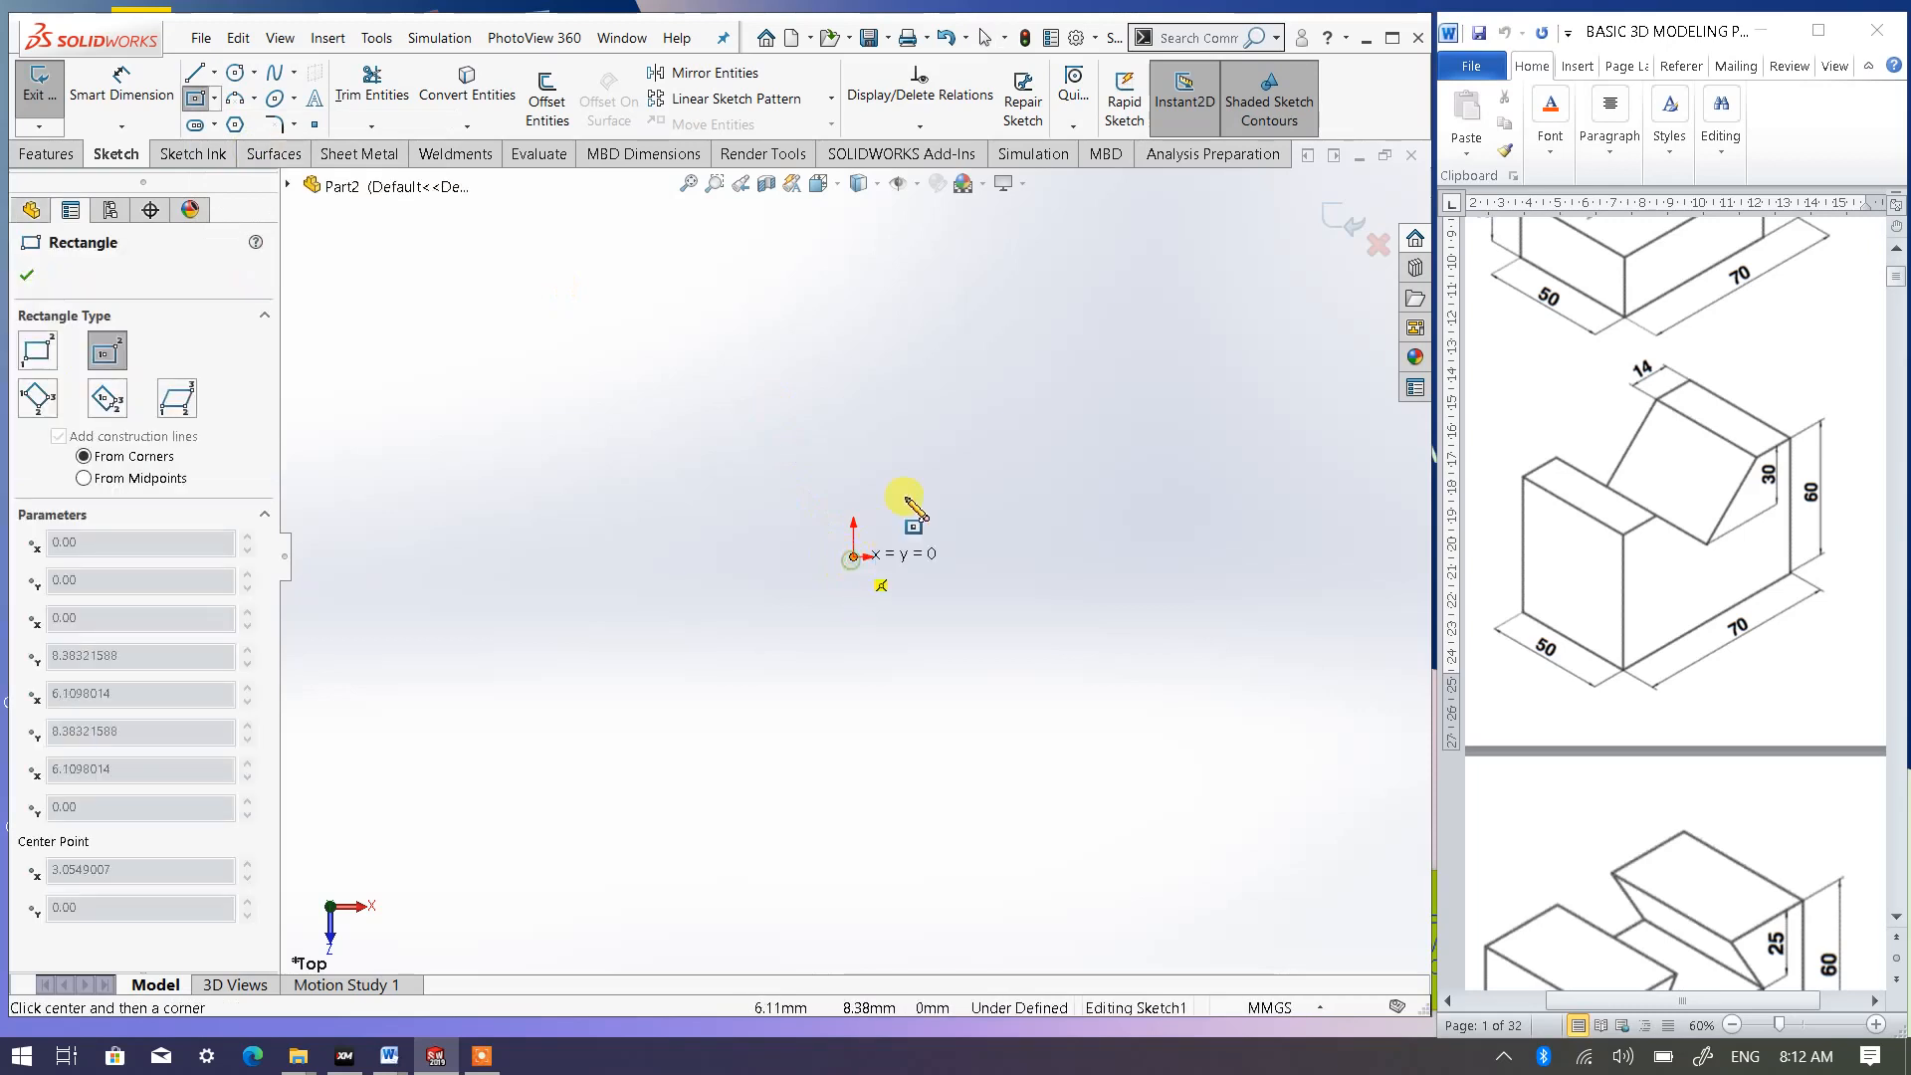
{"action": "left_click", "coordinate": [989, 358]}
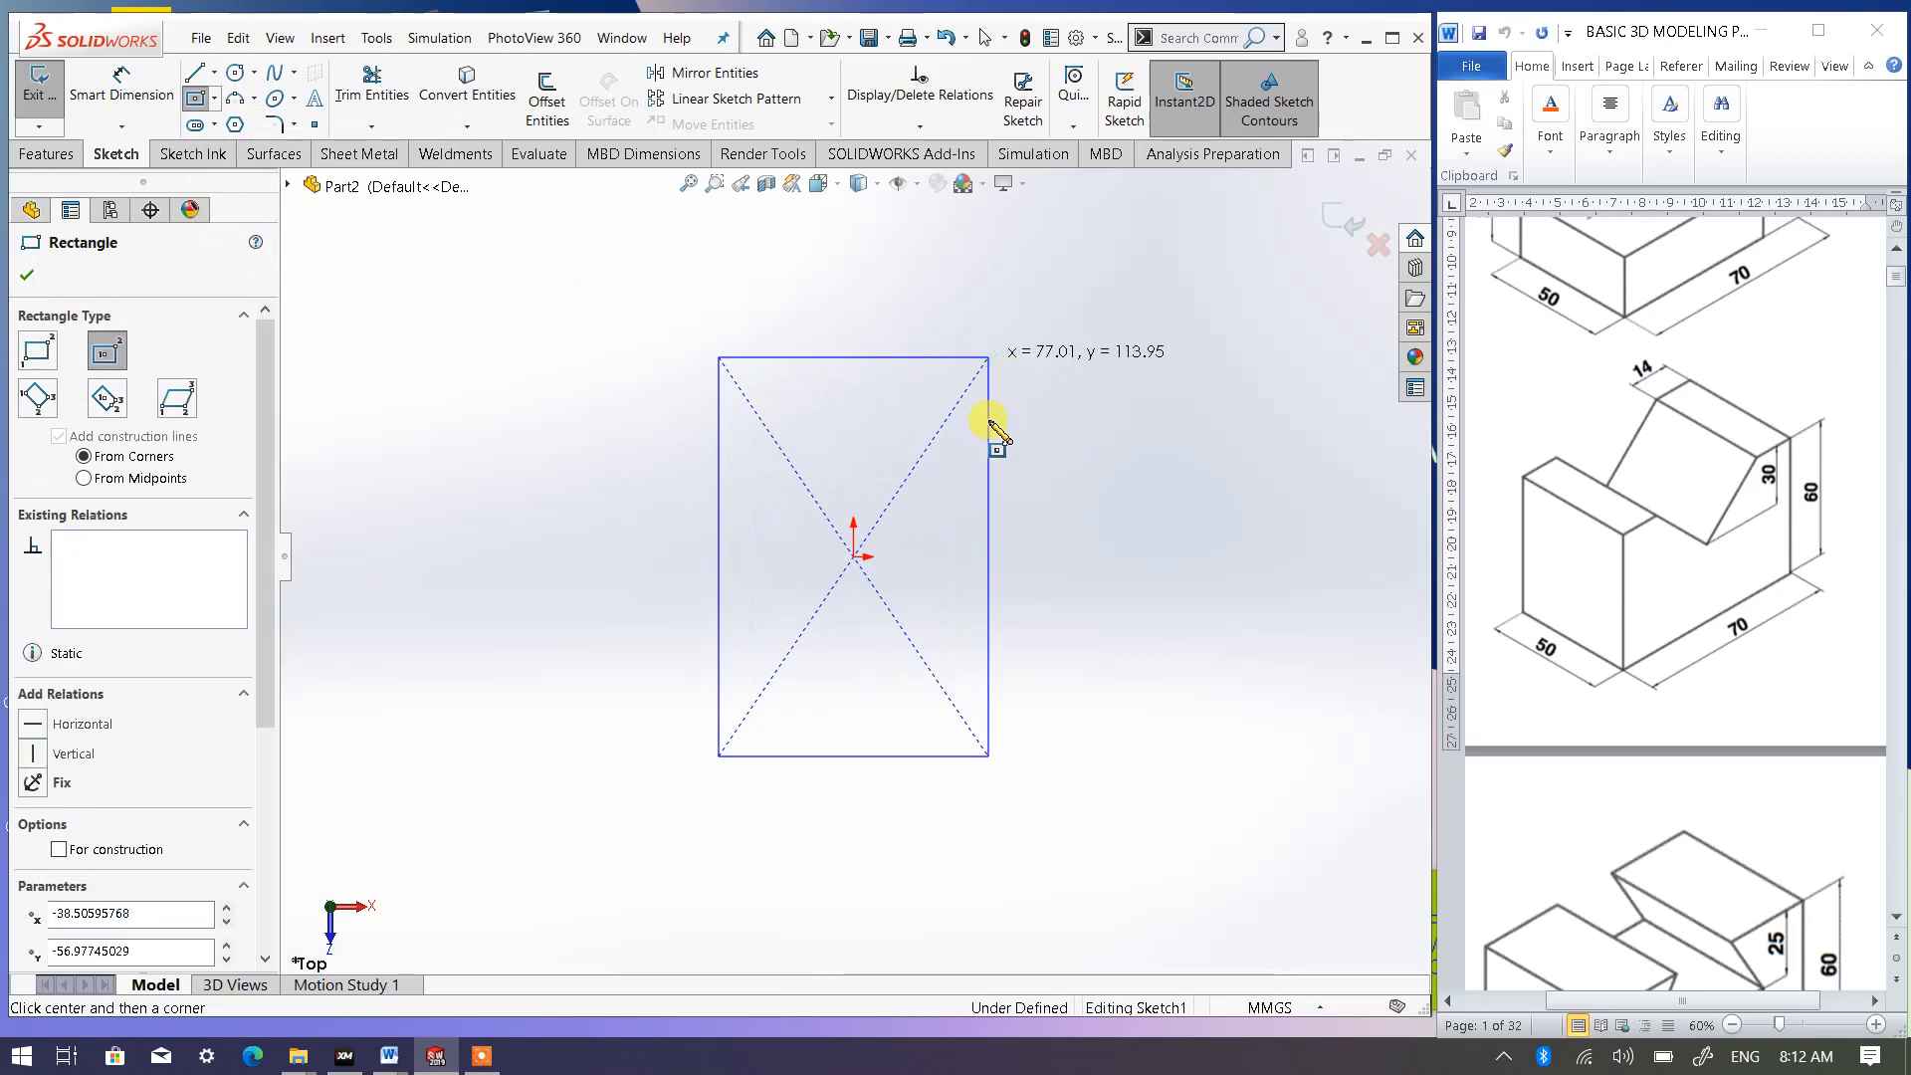
- Dimension the rectangle to 50 mm wide horizontally and 70 mm long vertically
{"action": "left_click", "coordinate": [122, 88]}
{"action": "left_click", "coordinate": [856, 775]}
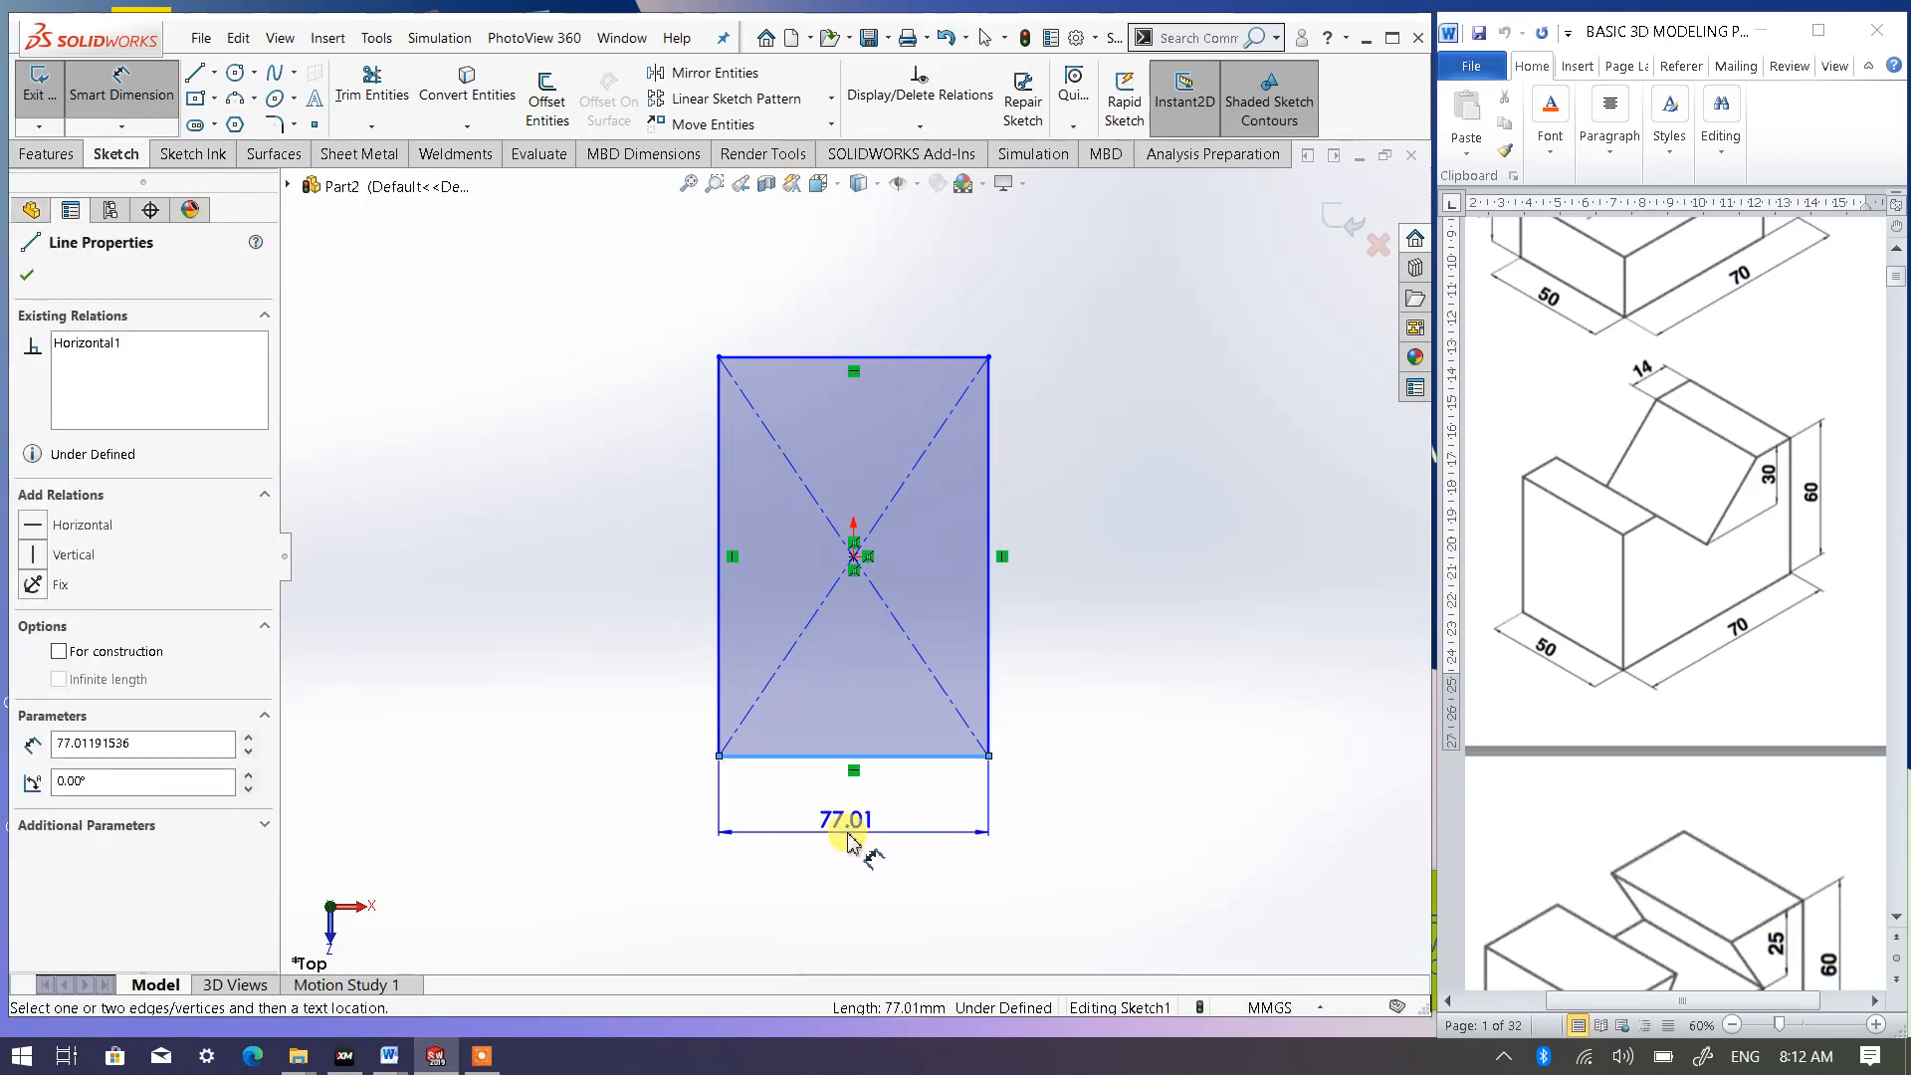
{"action": "left_click", "coordinate": [847, 841]}
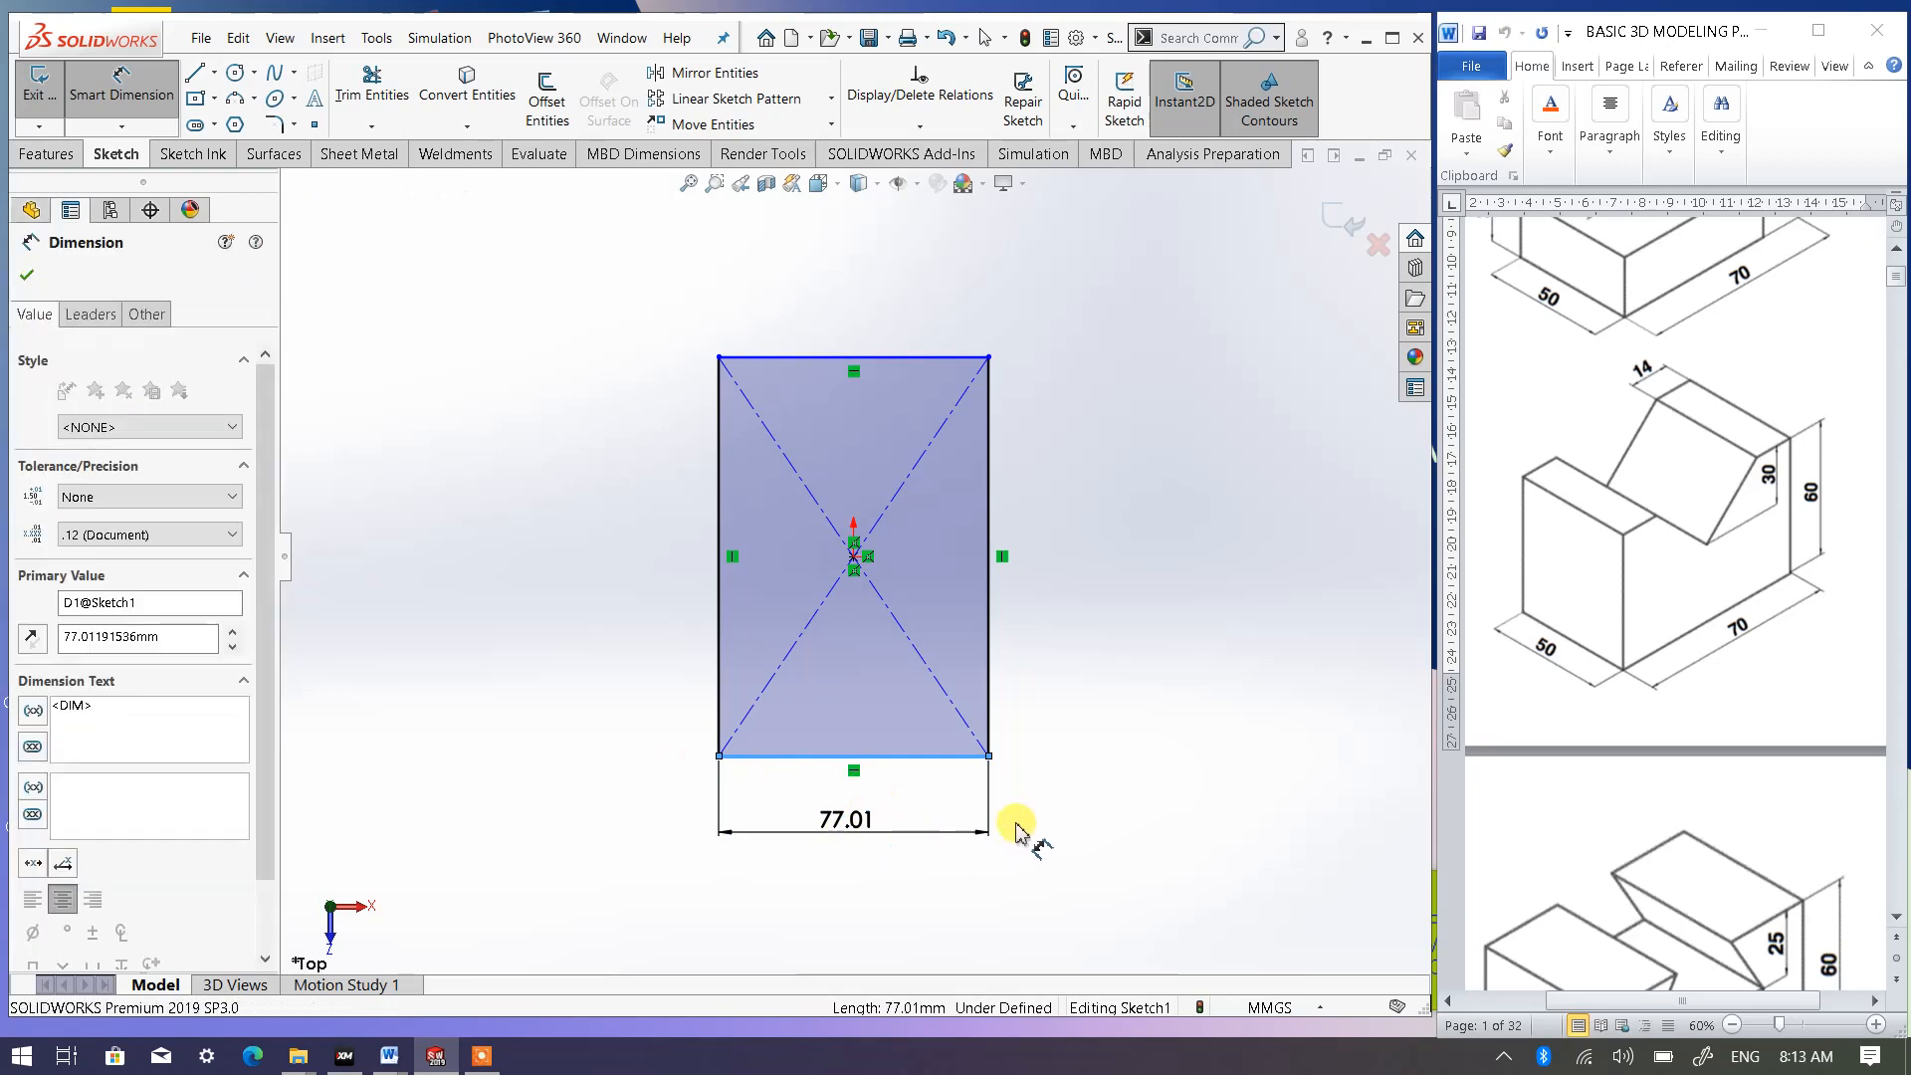
{"action": "type", "text": "50"}
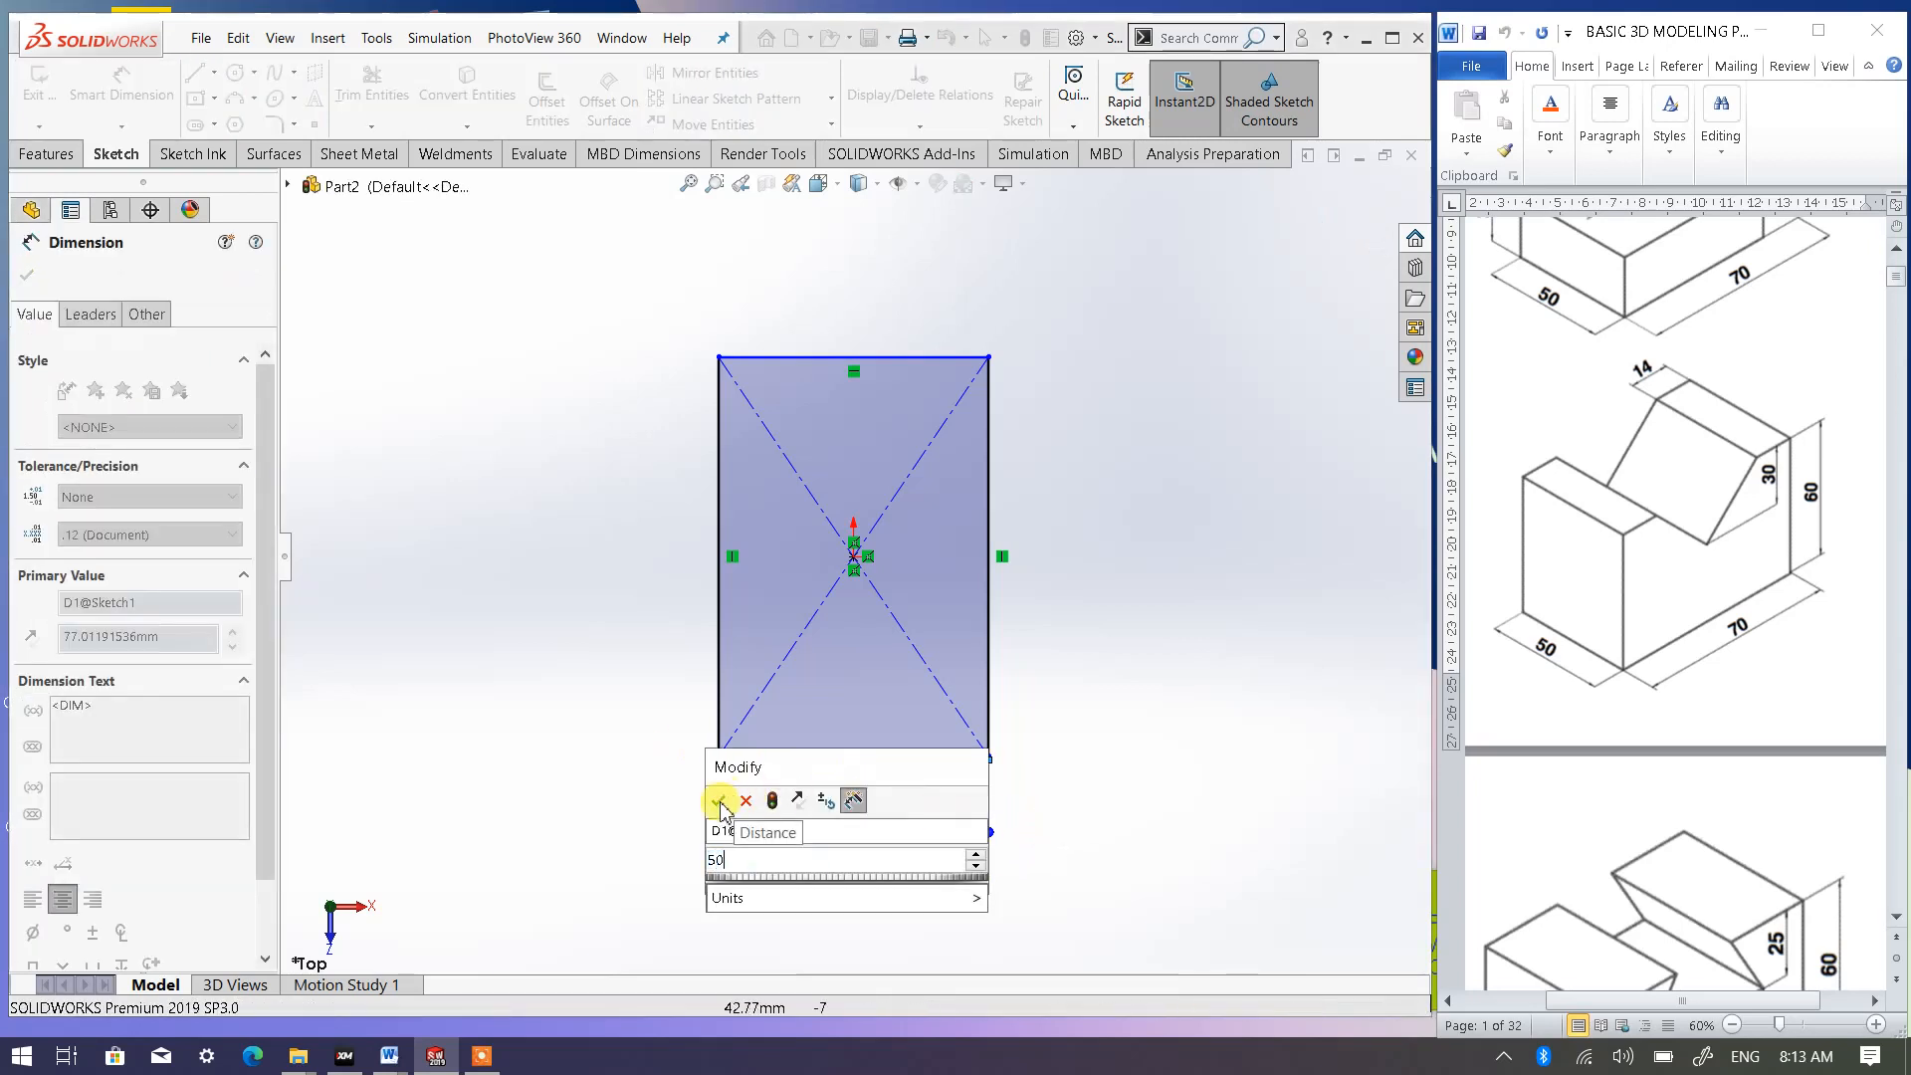
{"action": "left_click", "coordinate": [718, 800]}
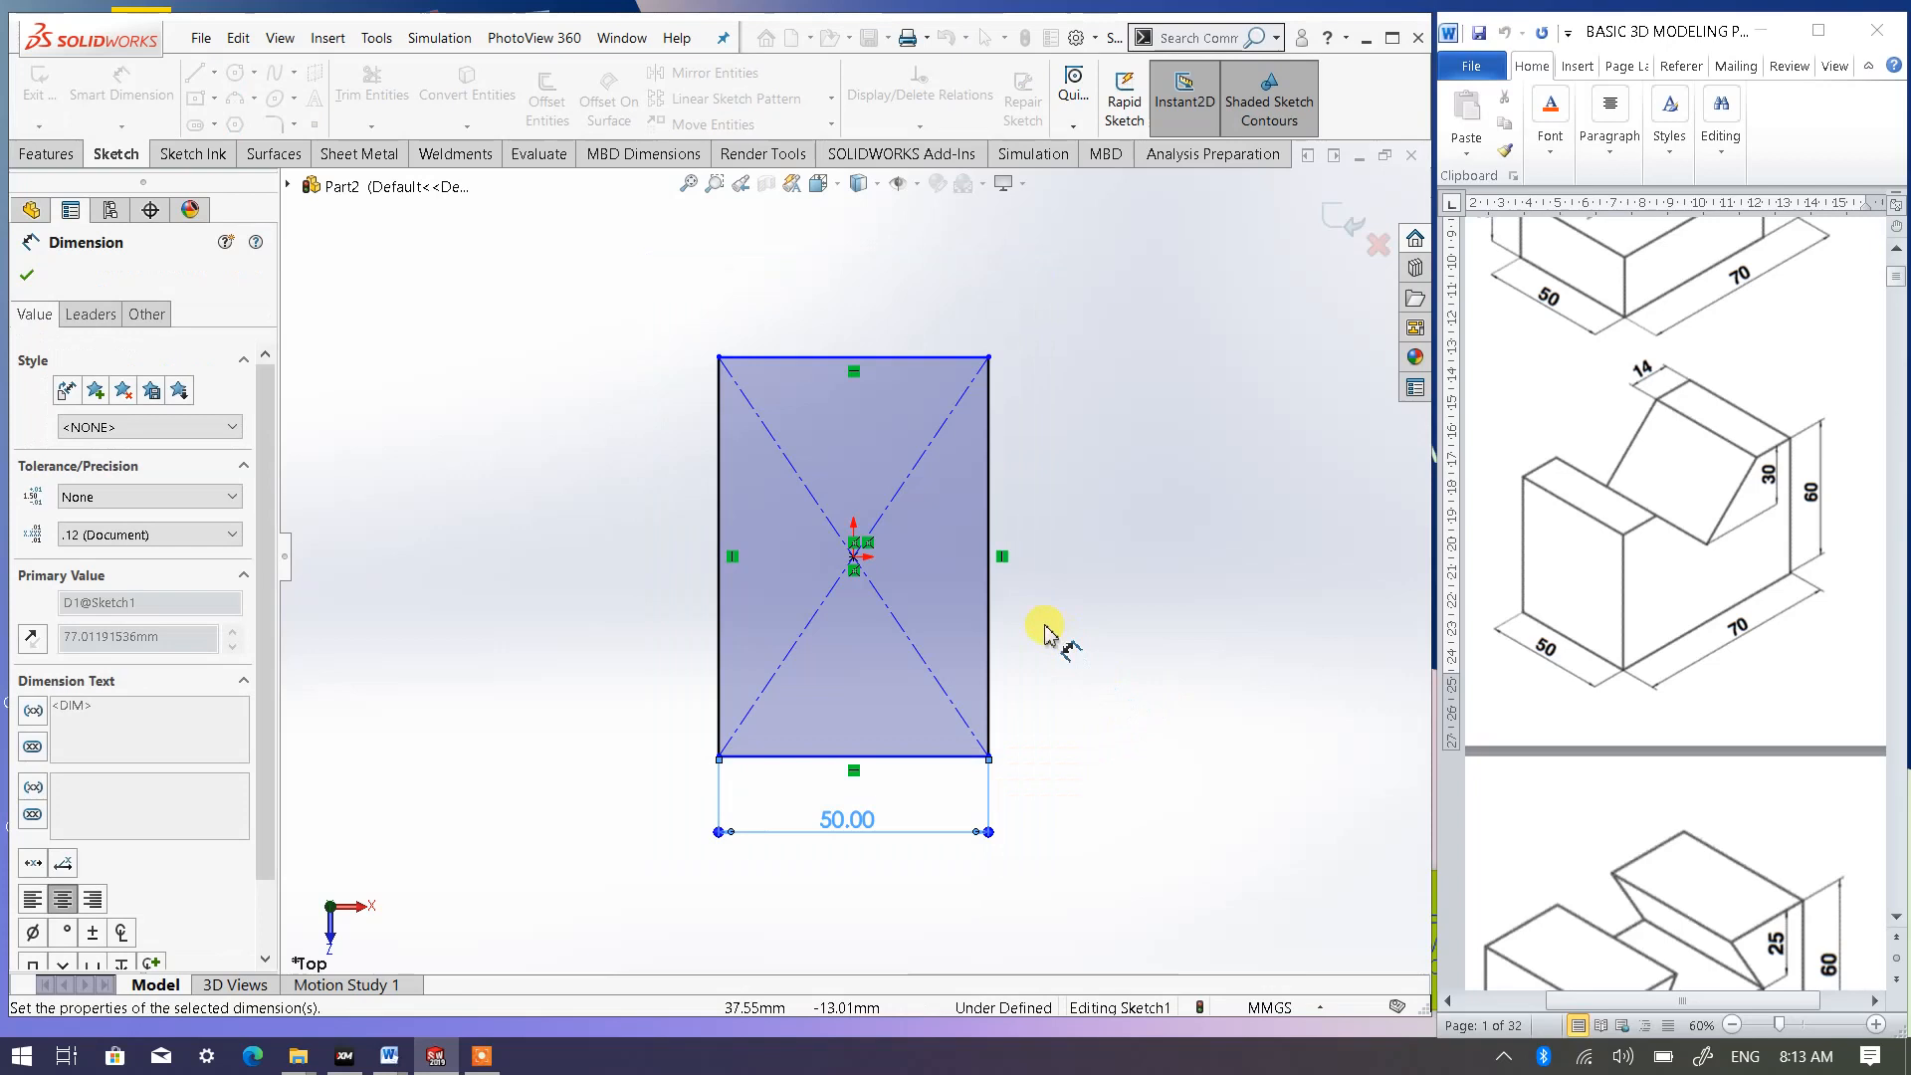
{"action": "left_click", "coordinate": [1100, 584]}
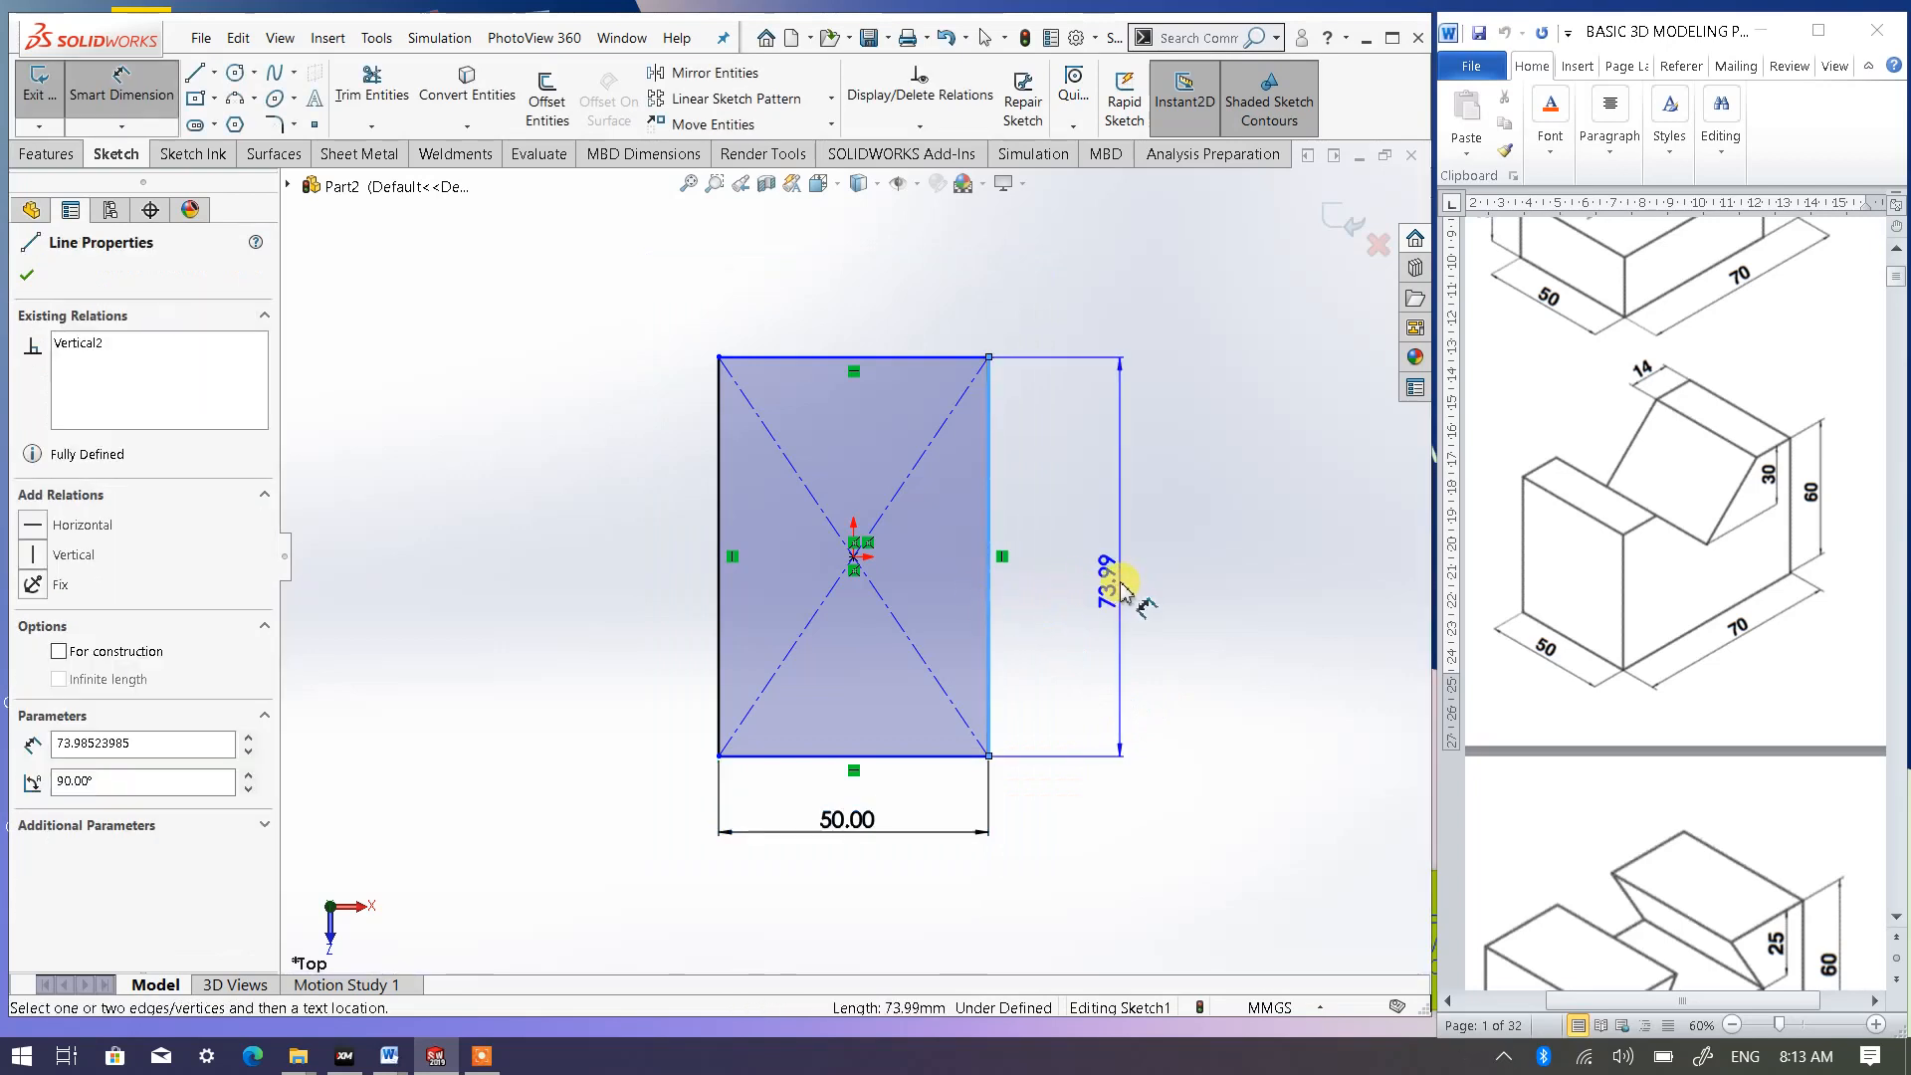
{"action": "left_click", "coordinate": [1204, 731]}
{"action": "type", "text": "70"}
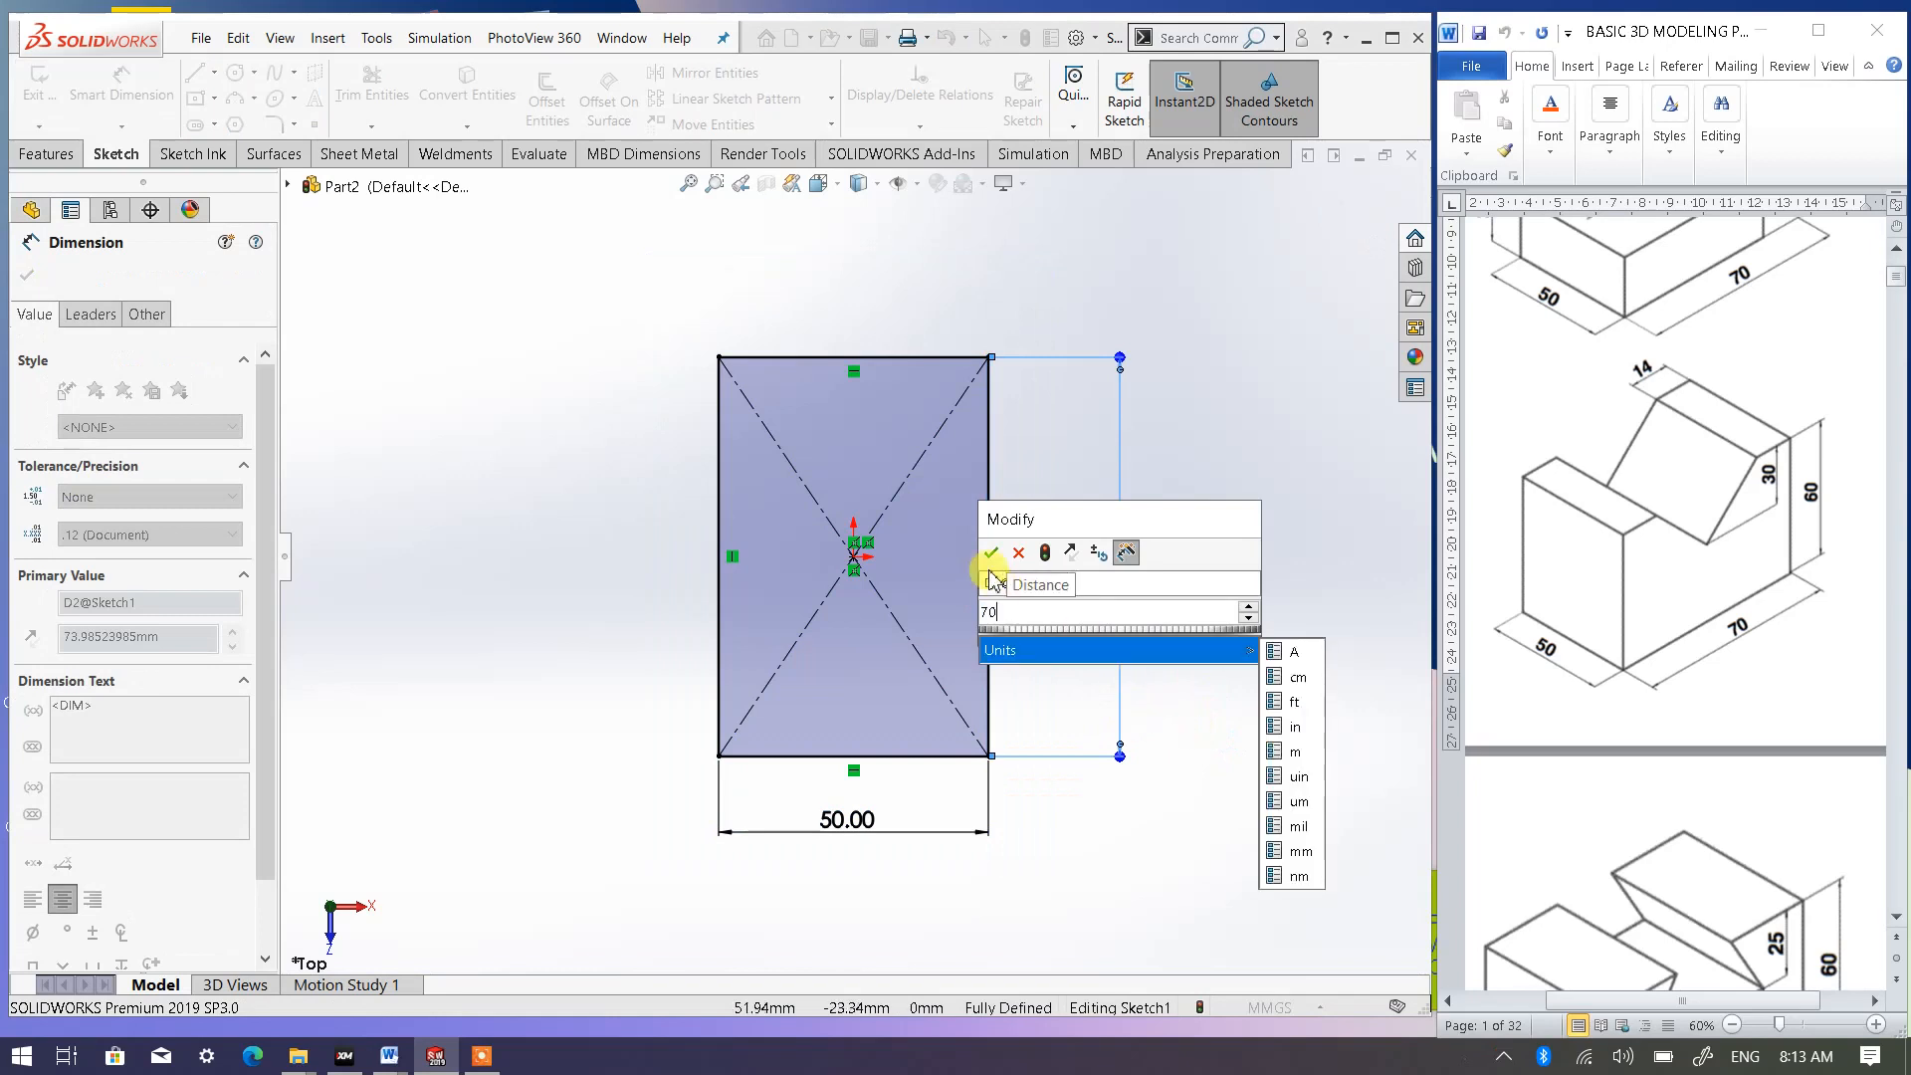
{"action": "left_click", "coordinate": [990, 553]}
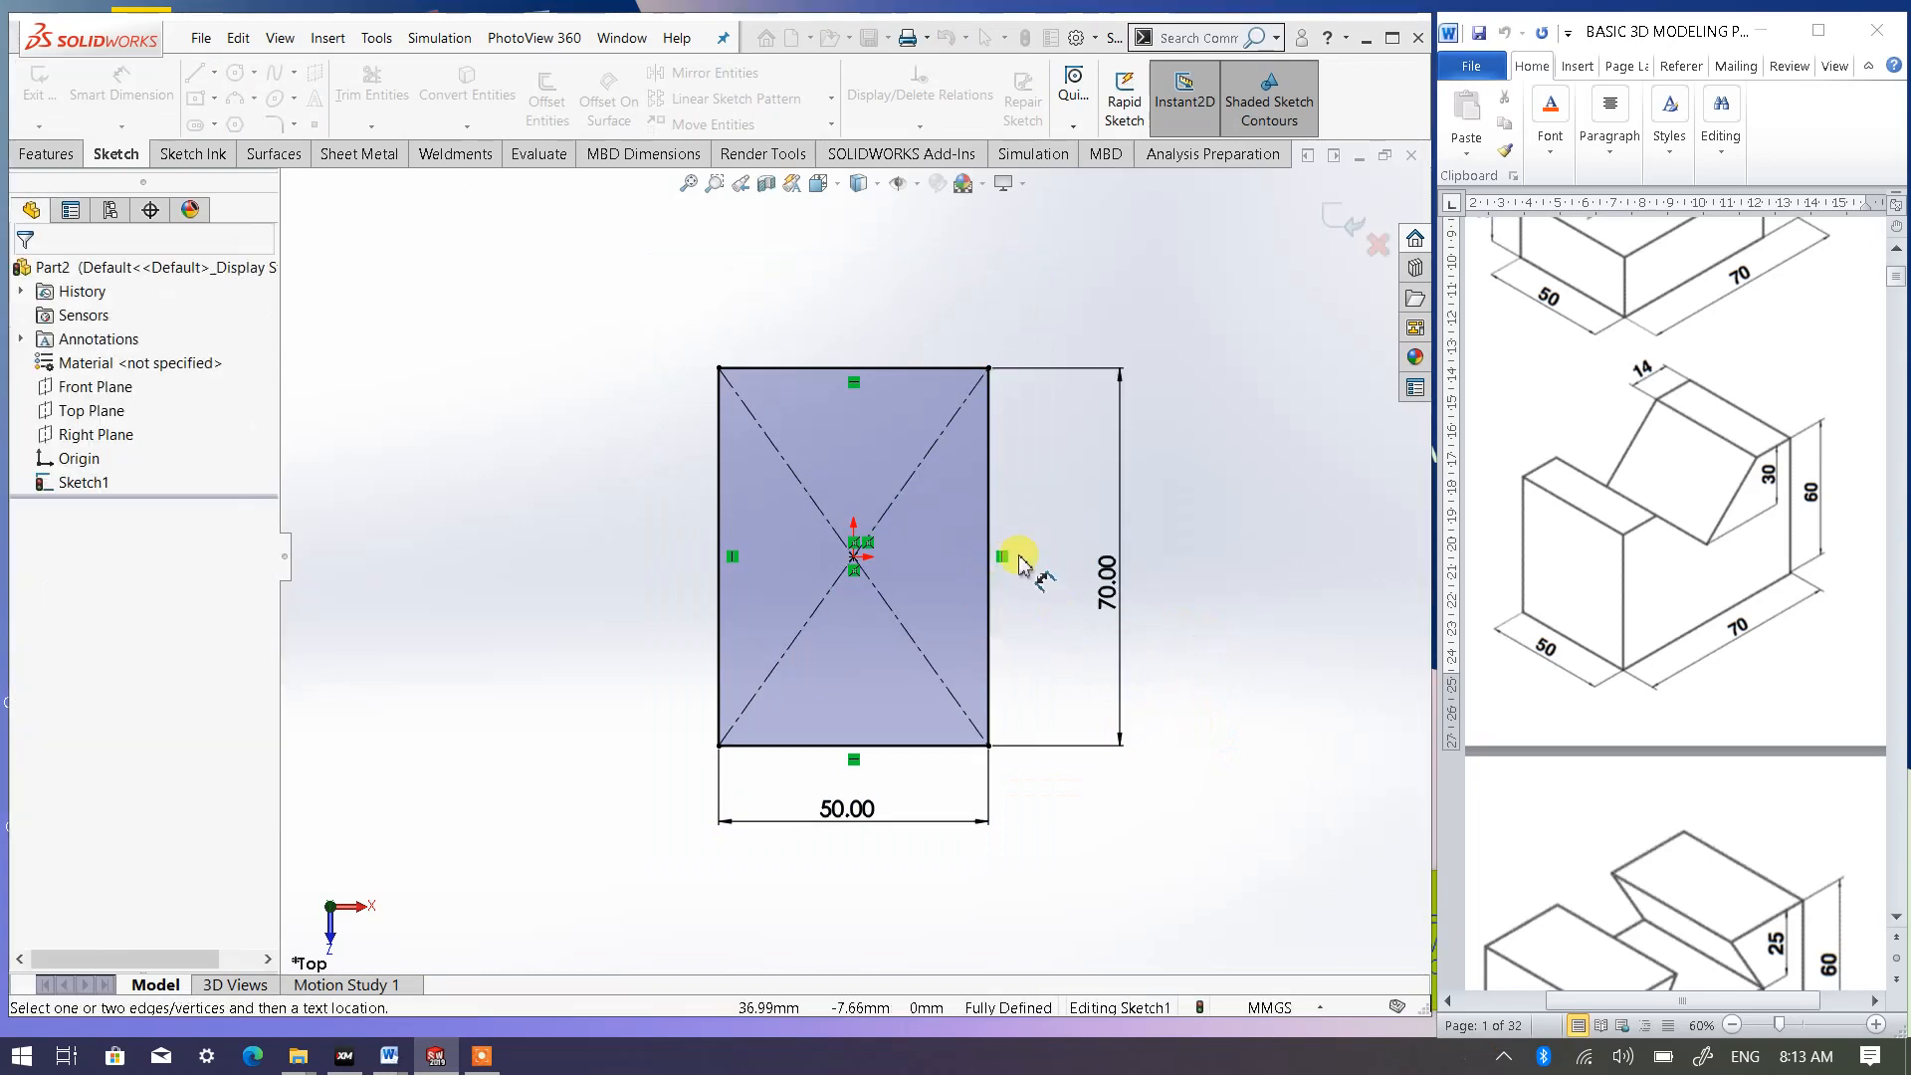
{"action": "key", "text": "Escape"}
- Extrude the rectangle upward as a blind boss with a depth of 60 mm
{"action": "left_click", "coordinate": [818, 183]}
{"action": "left_click", "coordinate": [953, 239]}
{"action": "left_click", "coordinate": [981, 261]}
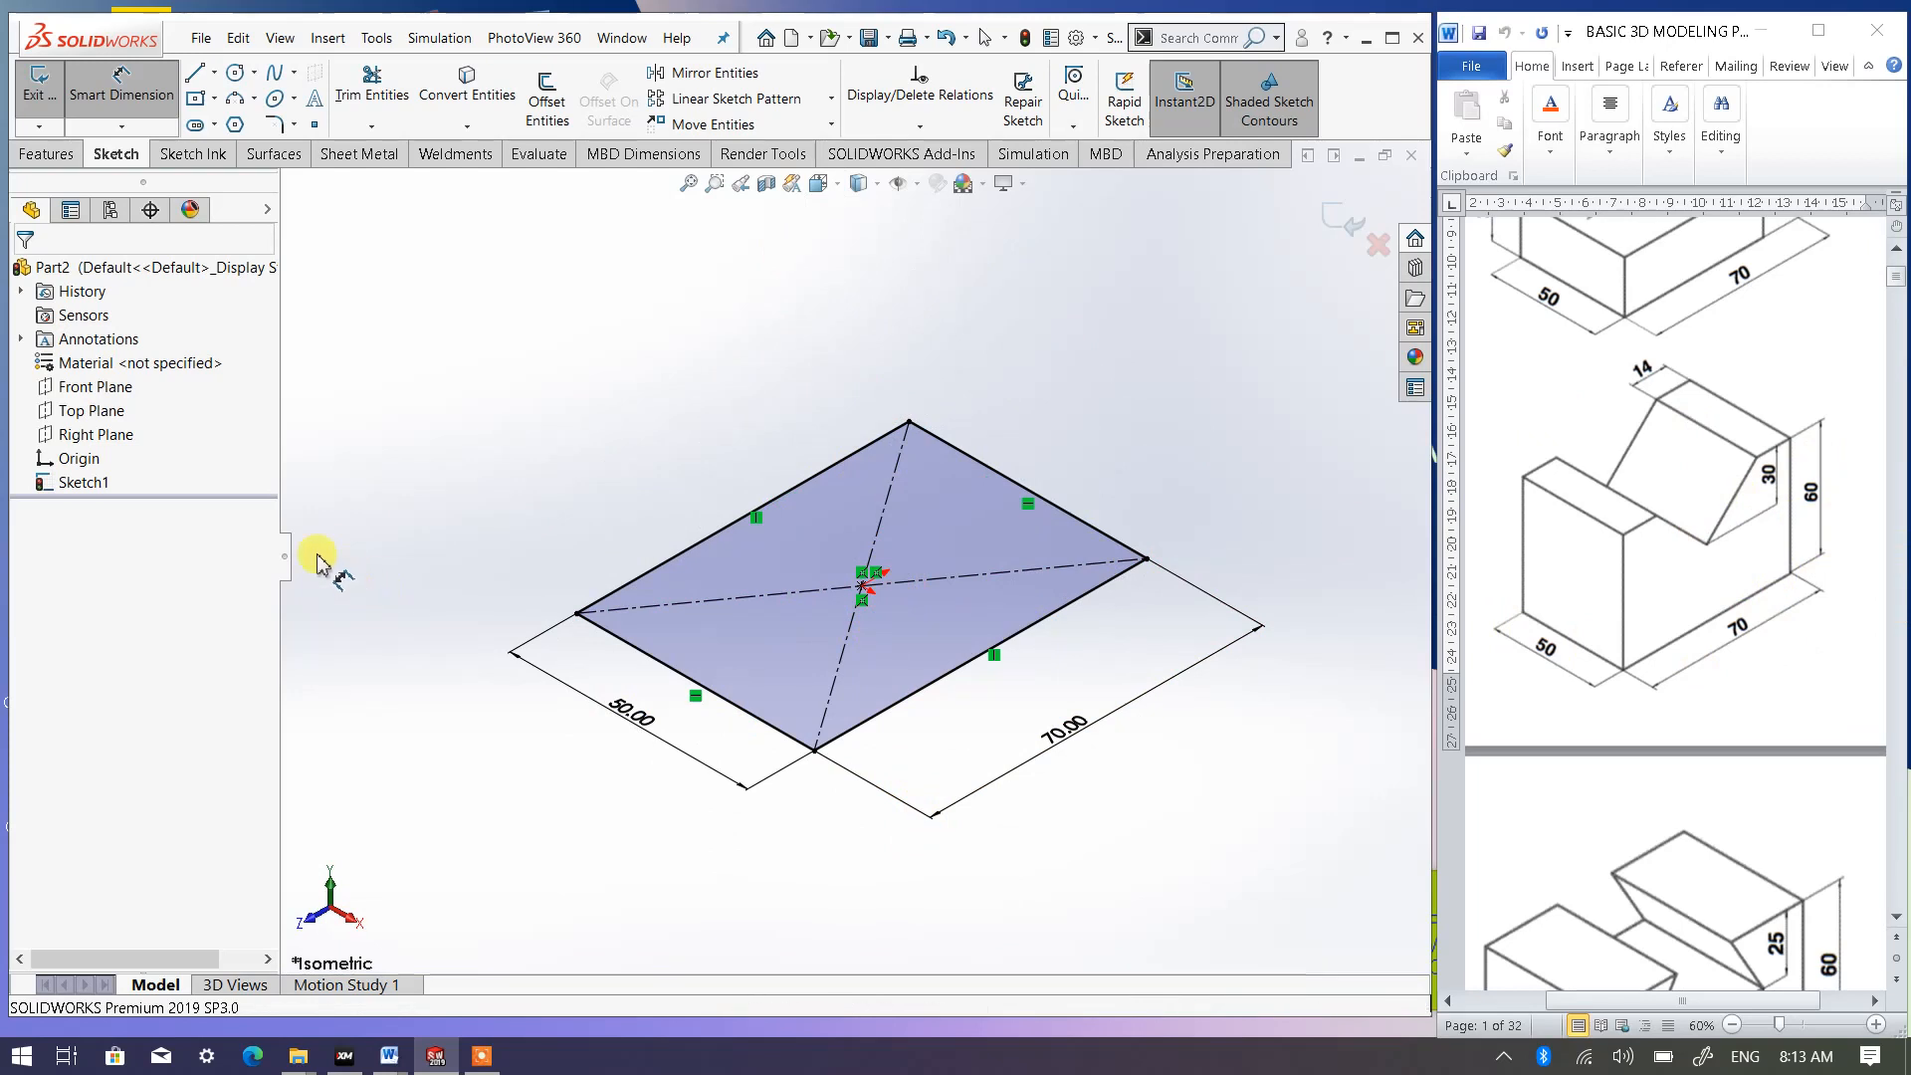
{"action": "left_click", "coordinate": [50, 155]}
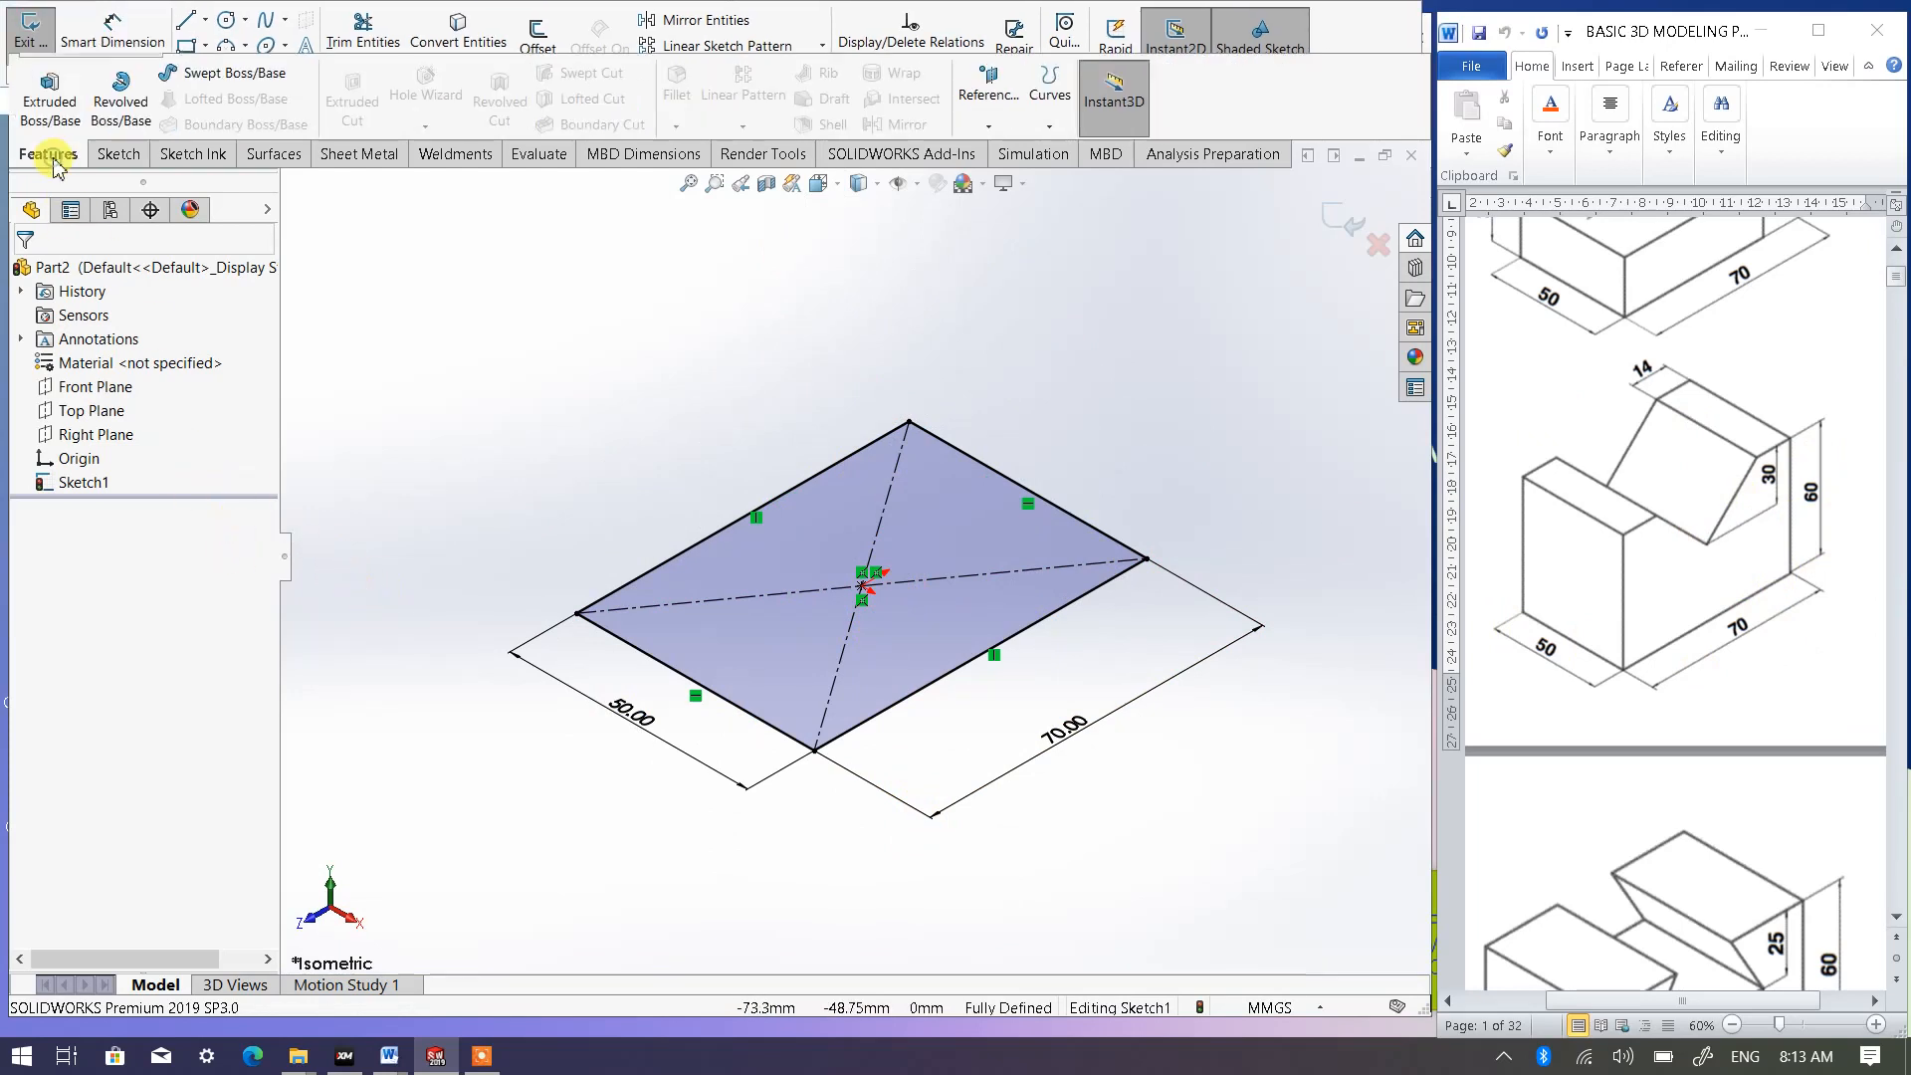
{"action": "left_click", "coordinate": [51, 98]}
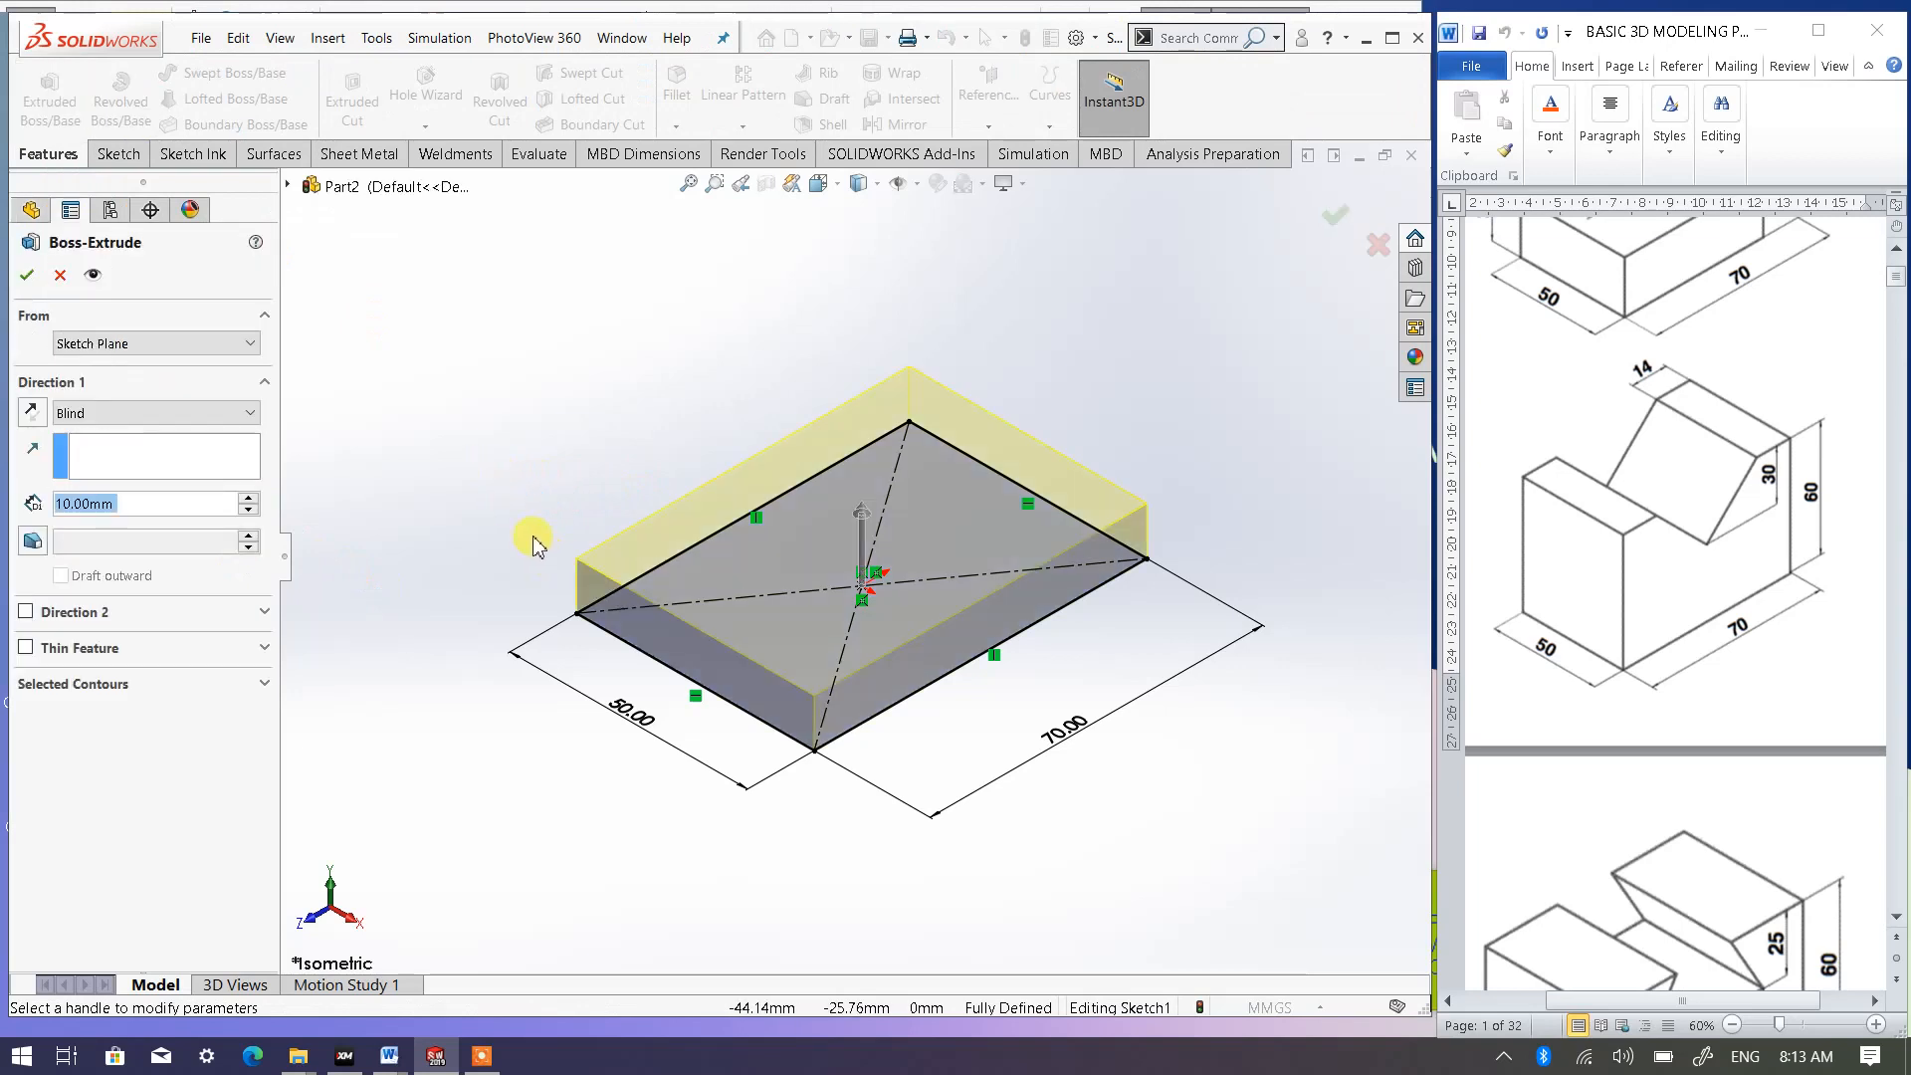
{"action": "left_click", "coordinate": [246, 496]}
{"action": "left_click", "coordinate": [246, 497]}
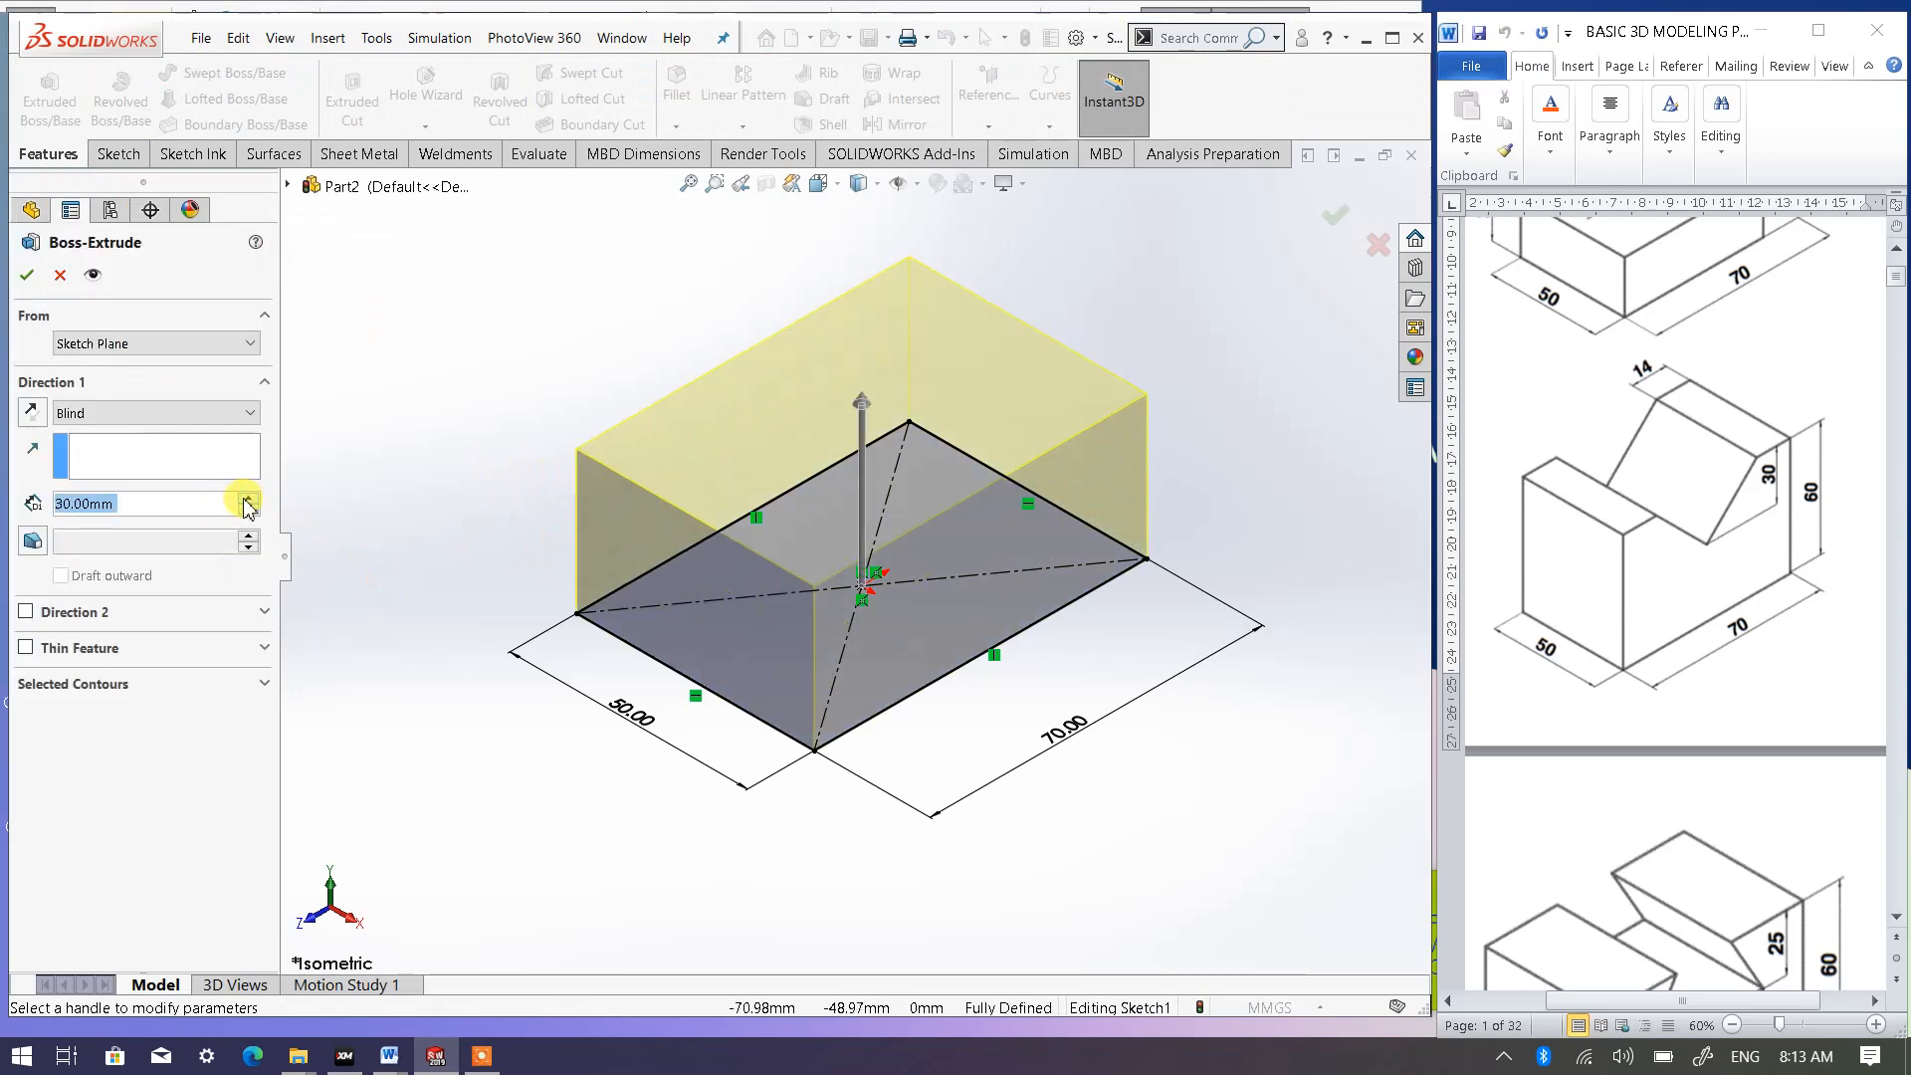
{"action": "left_click", "coordinate": [246, 497]}
{"action": "left_click", "coordinate": [246, 497]}
{"action": "left_click", "coordinate": [246, 497]}
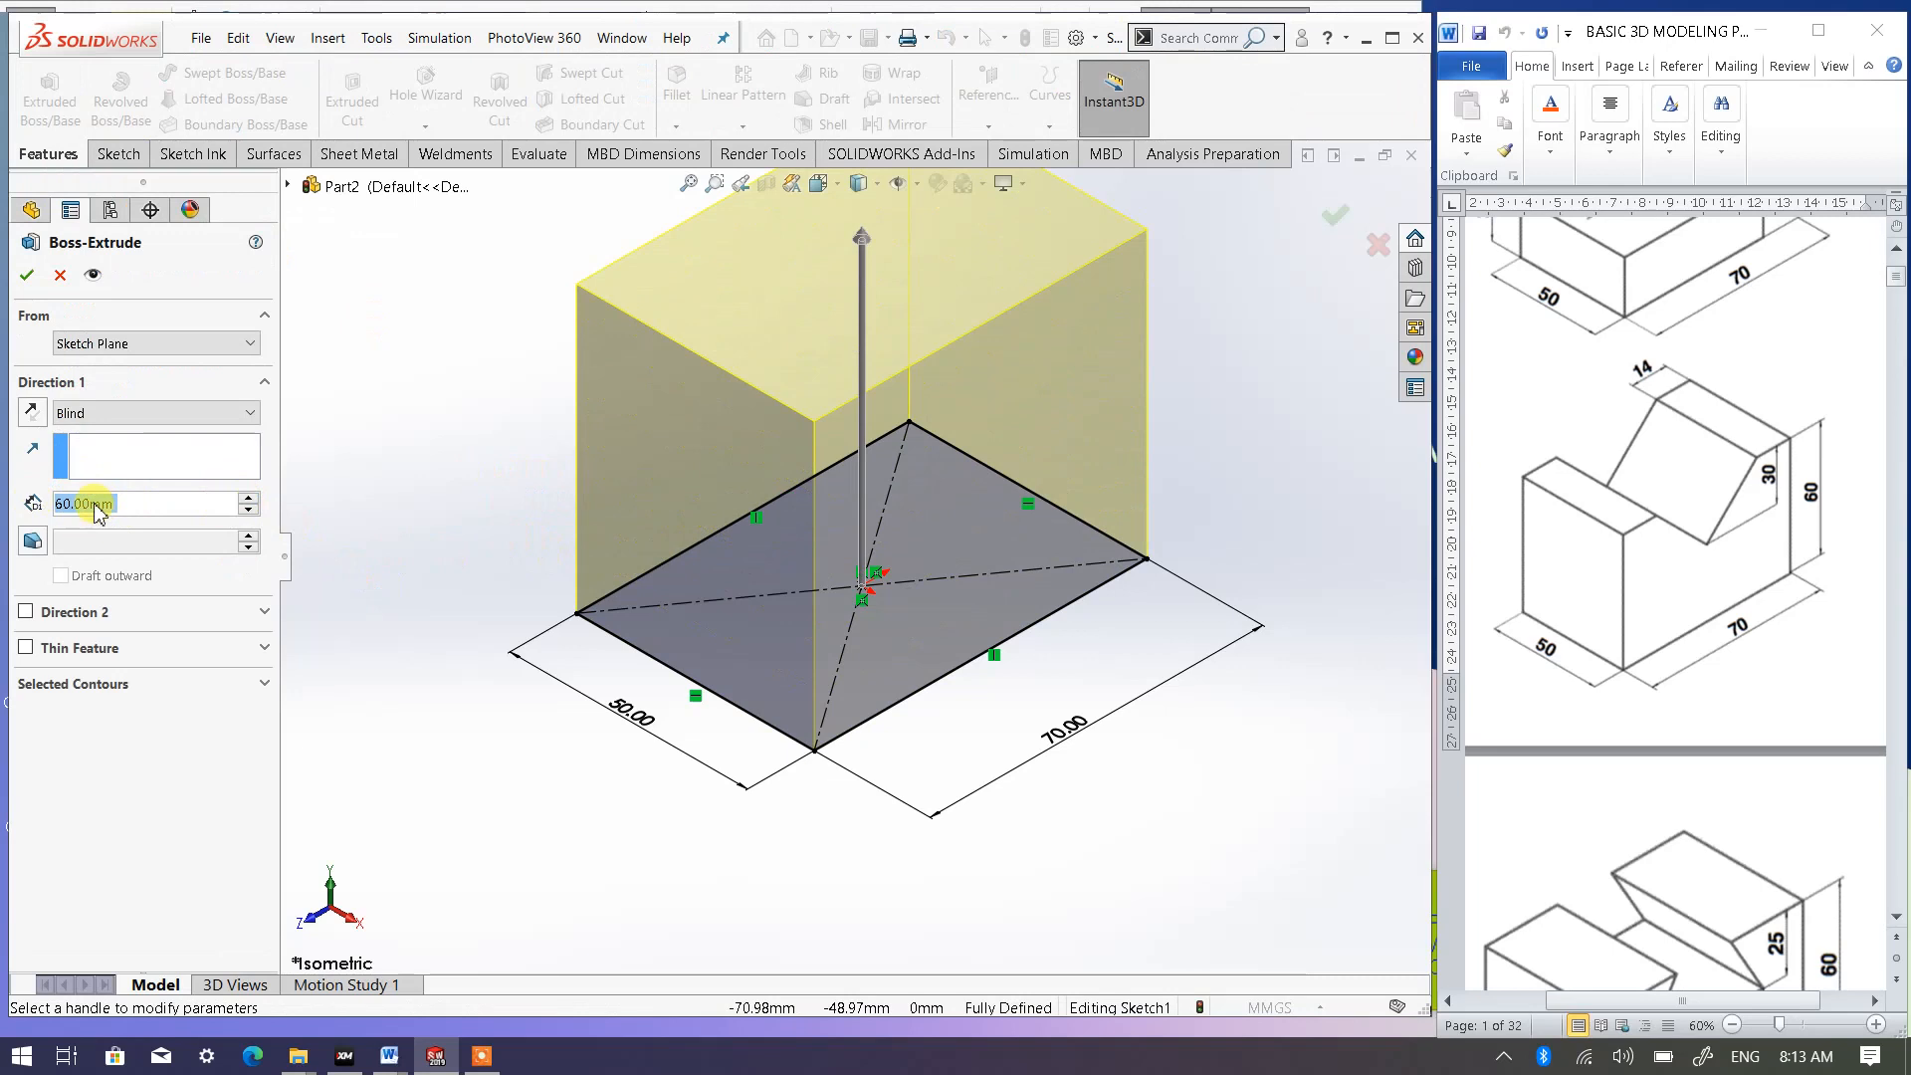
{"action": "scroll", "coordinate": [810, 421], "scroll_direction": "up", "scroll_amount": 3}
{"action": "scroll", "coordinate": [852, 386], "scroll_direction": "down", "scroll_amount": 3}
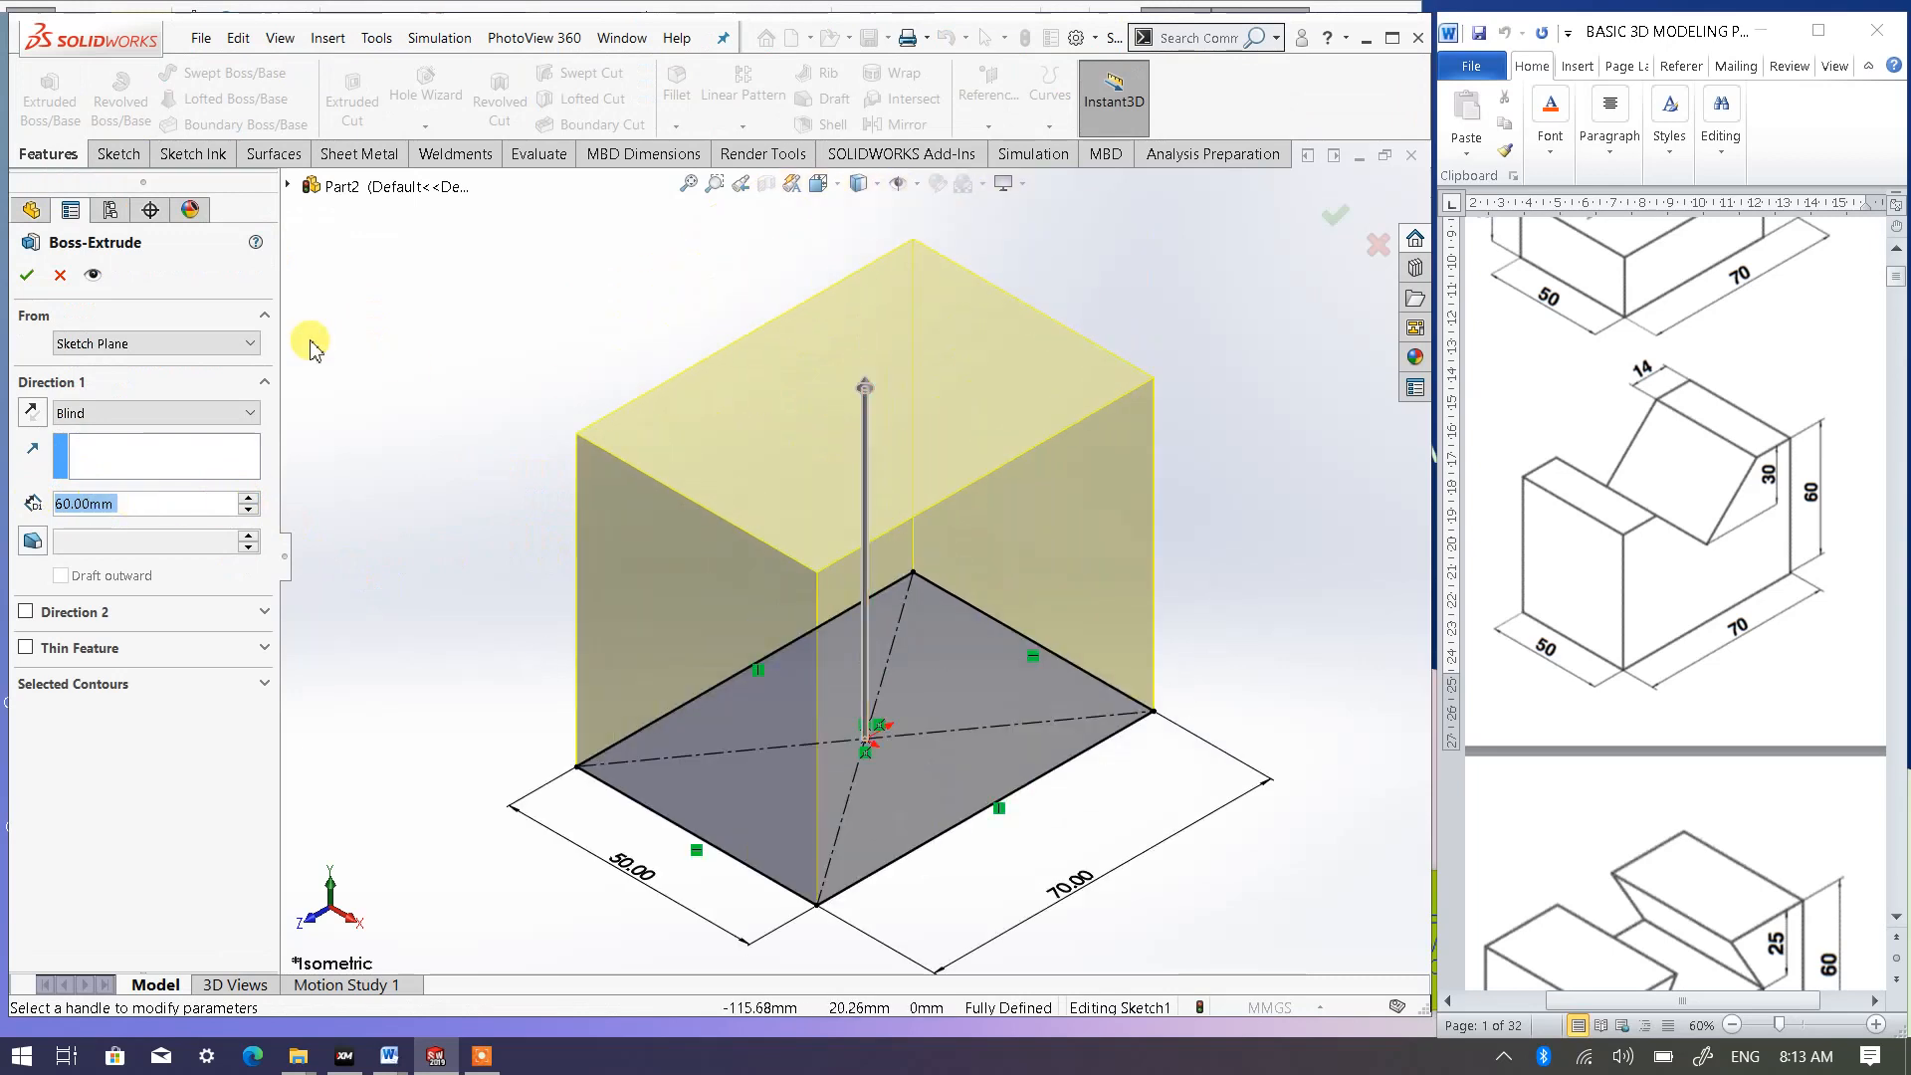
{"action": "left_click", "coordinate": [28, 276]}
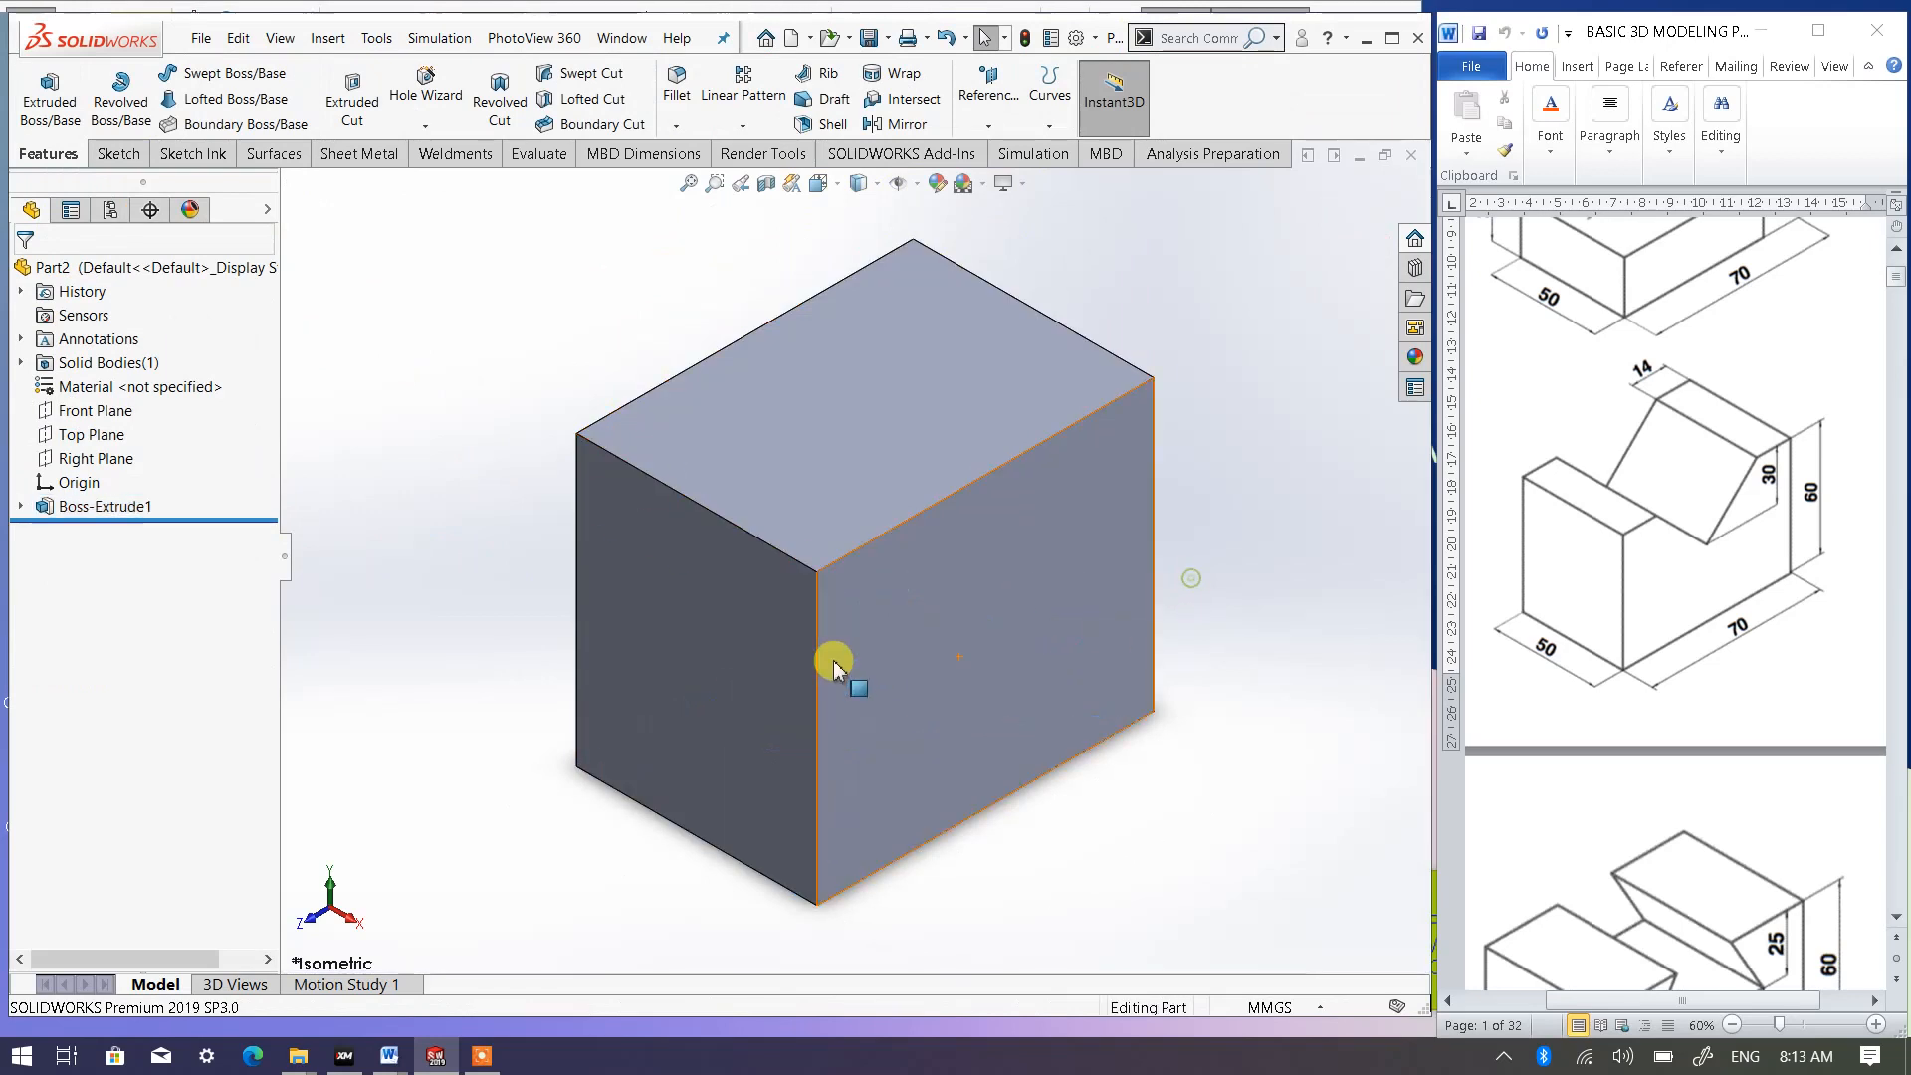
{"action": "middle_click_drag", "start_coordinate": [812, 649], "coordinate": [818, 833]}
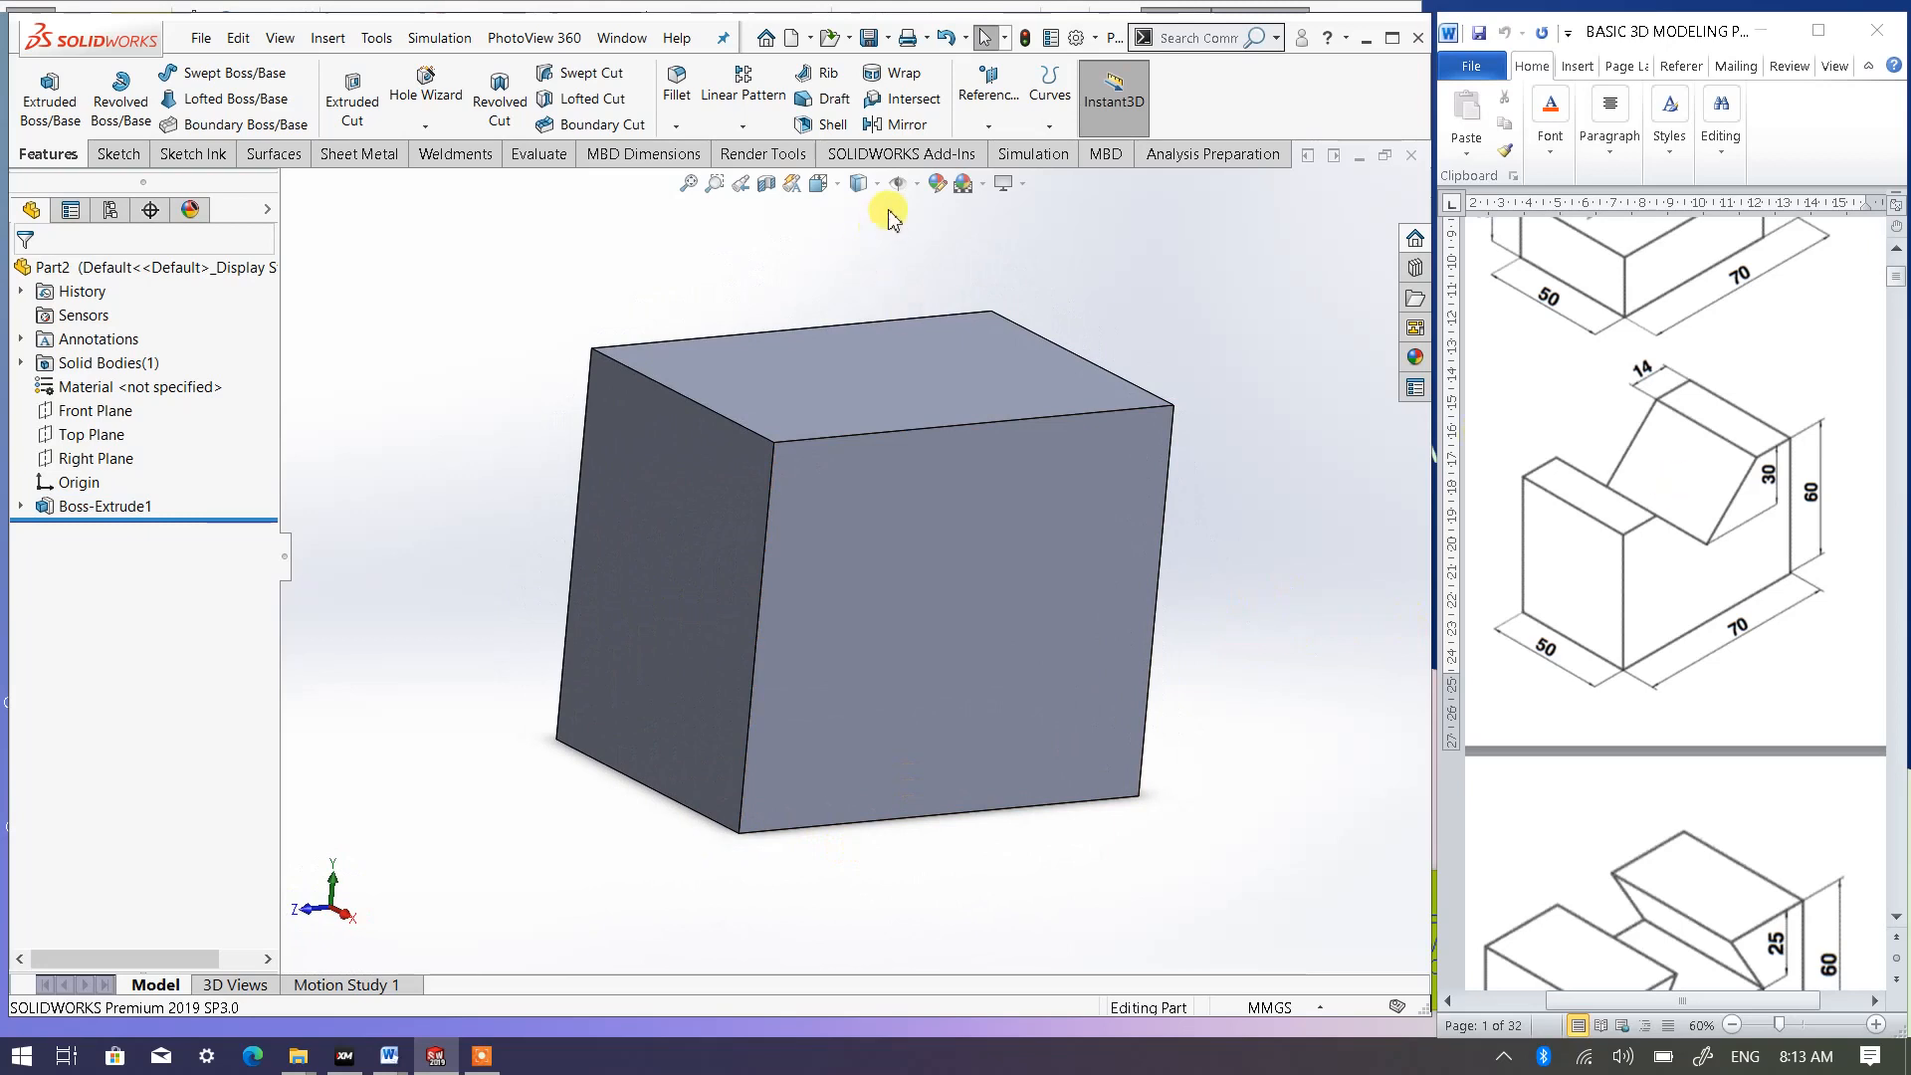
{"action": "left_click", "coordinate": [822, 183]}
{"action": "left_click", "coordinate": [953, 241]}
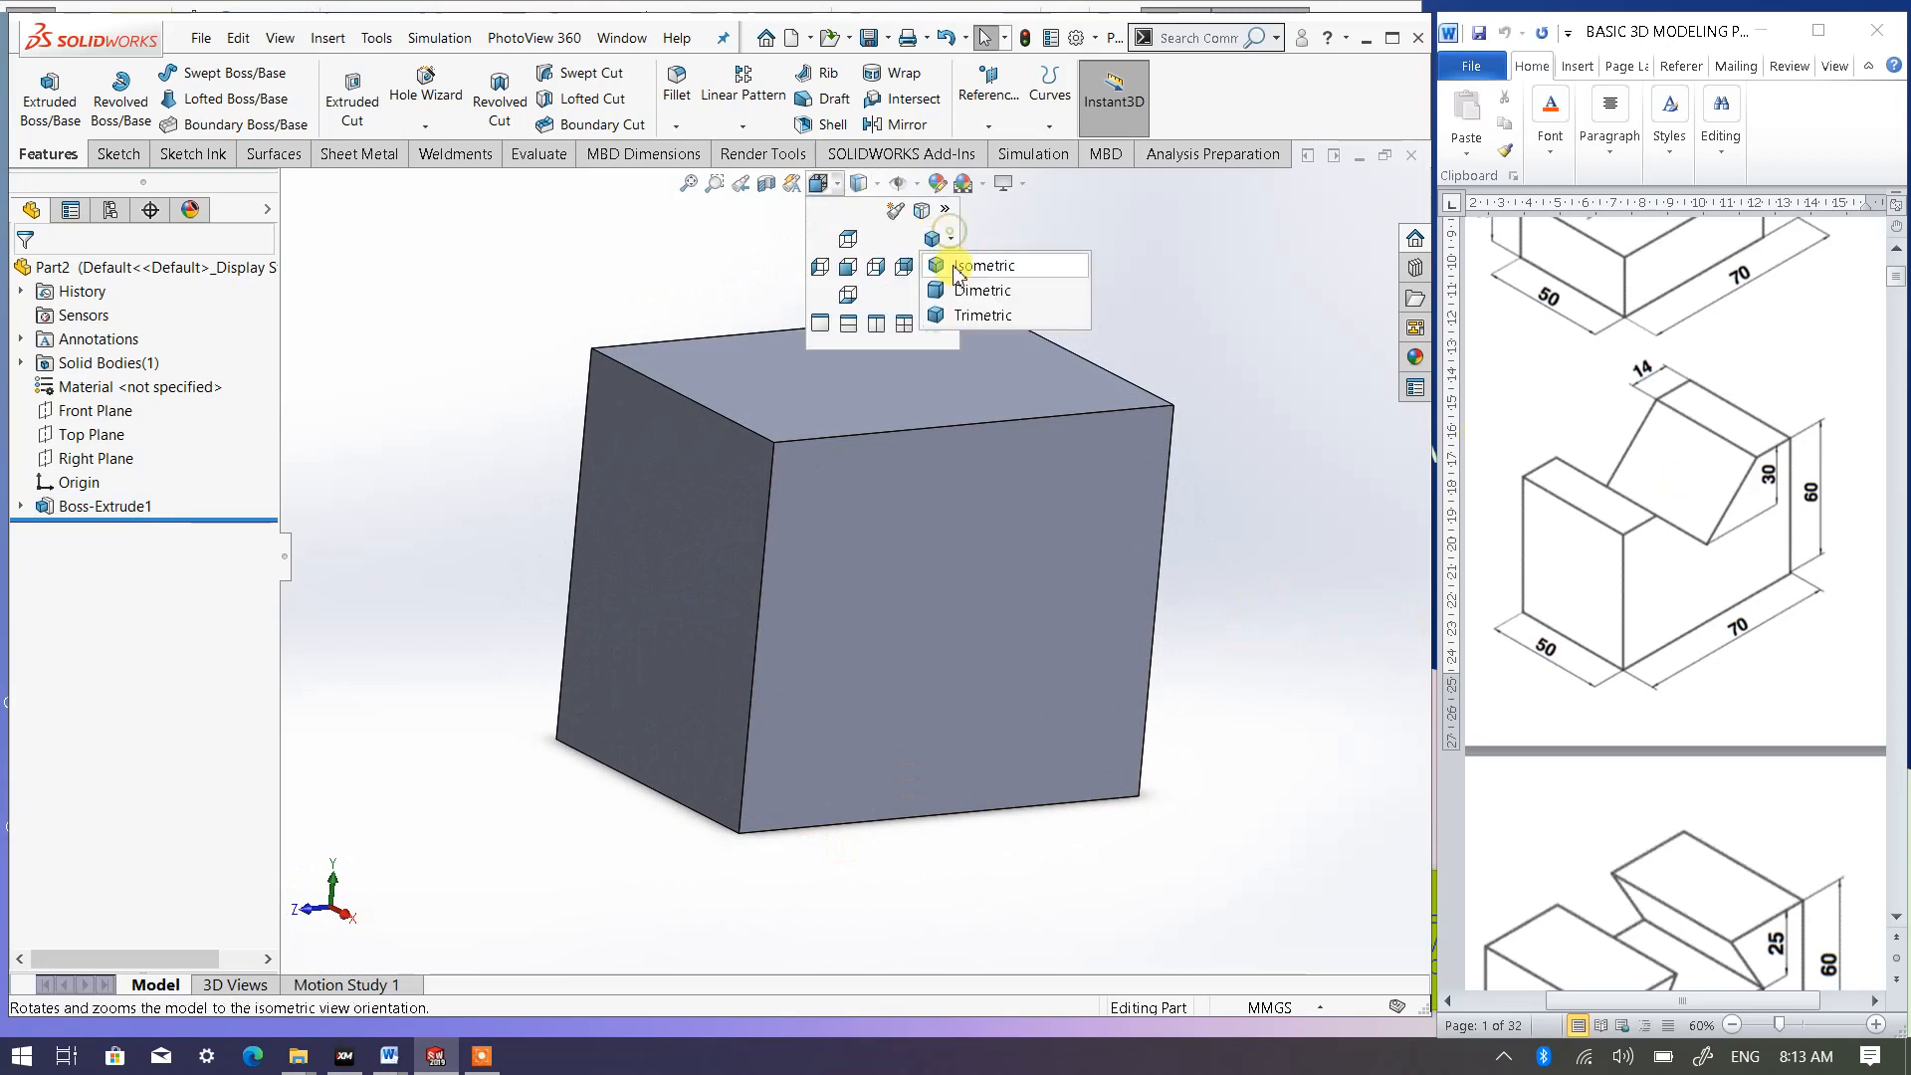
{"action": "left_click", "coordinate": [958, 261]}
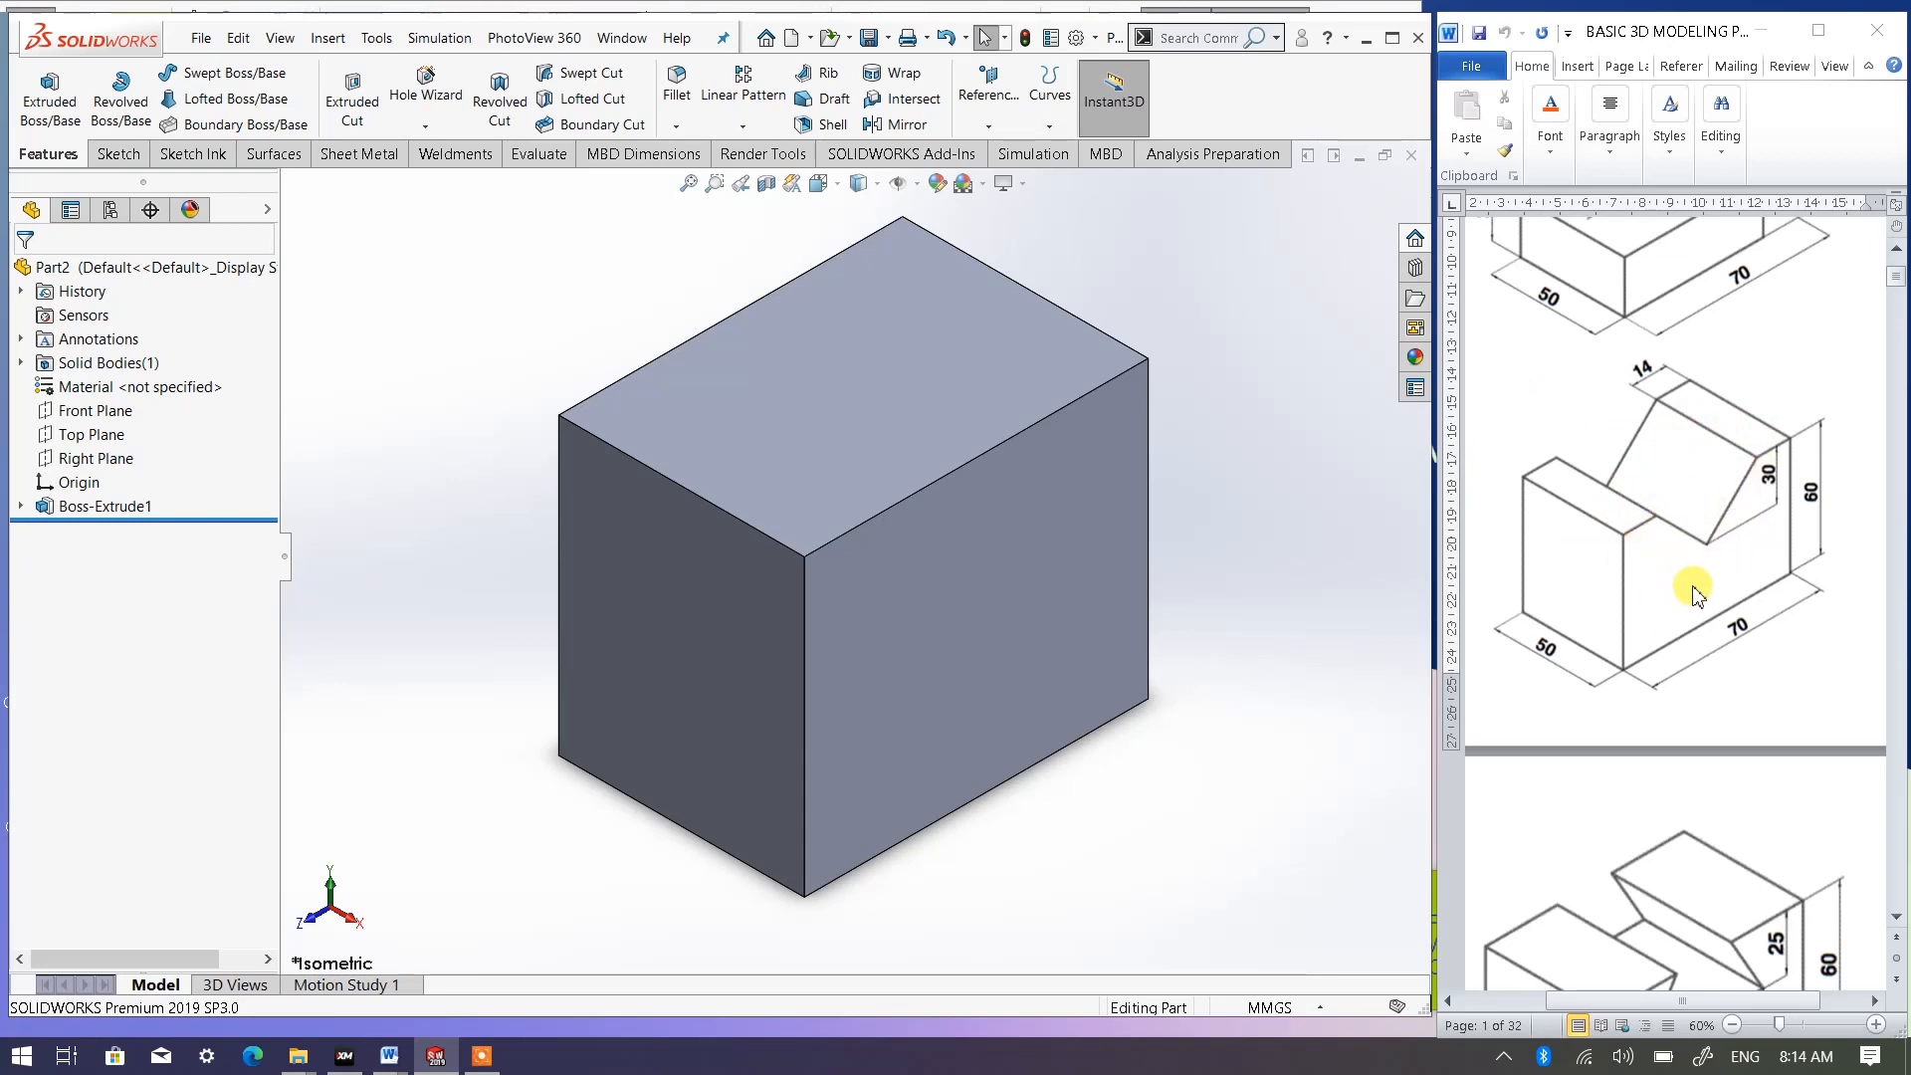
- Start a sketch on the block's 70 by 60 mm side face and view it face-on
{"action": "left_click", "coordinate": [971, 576]}
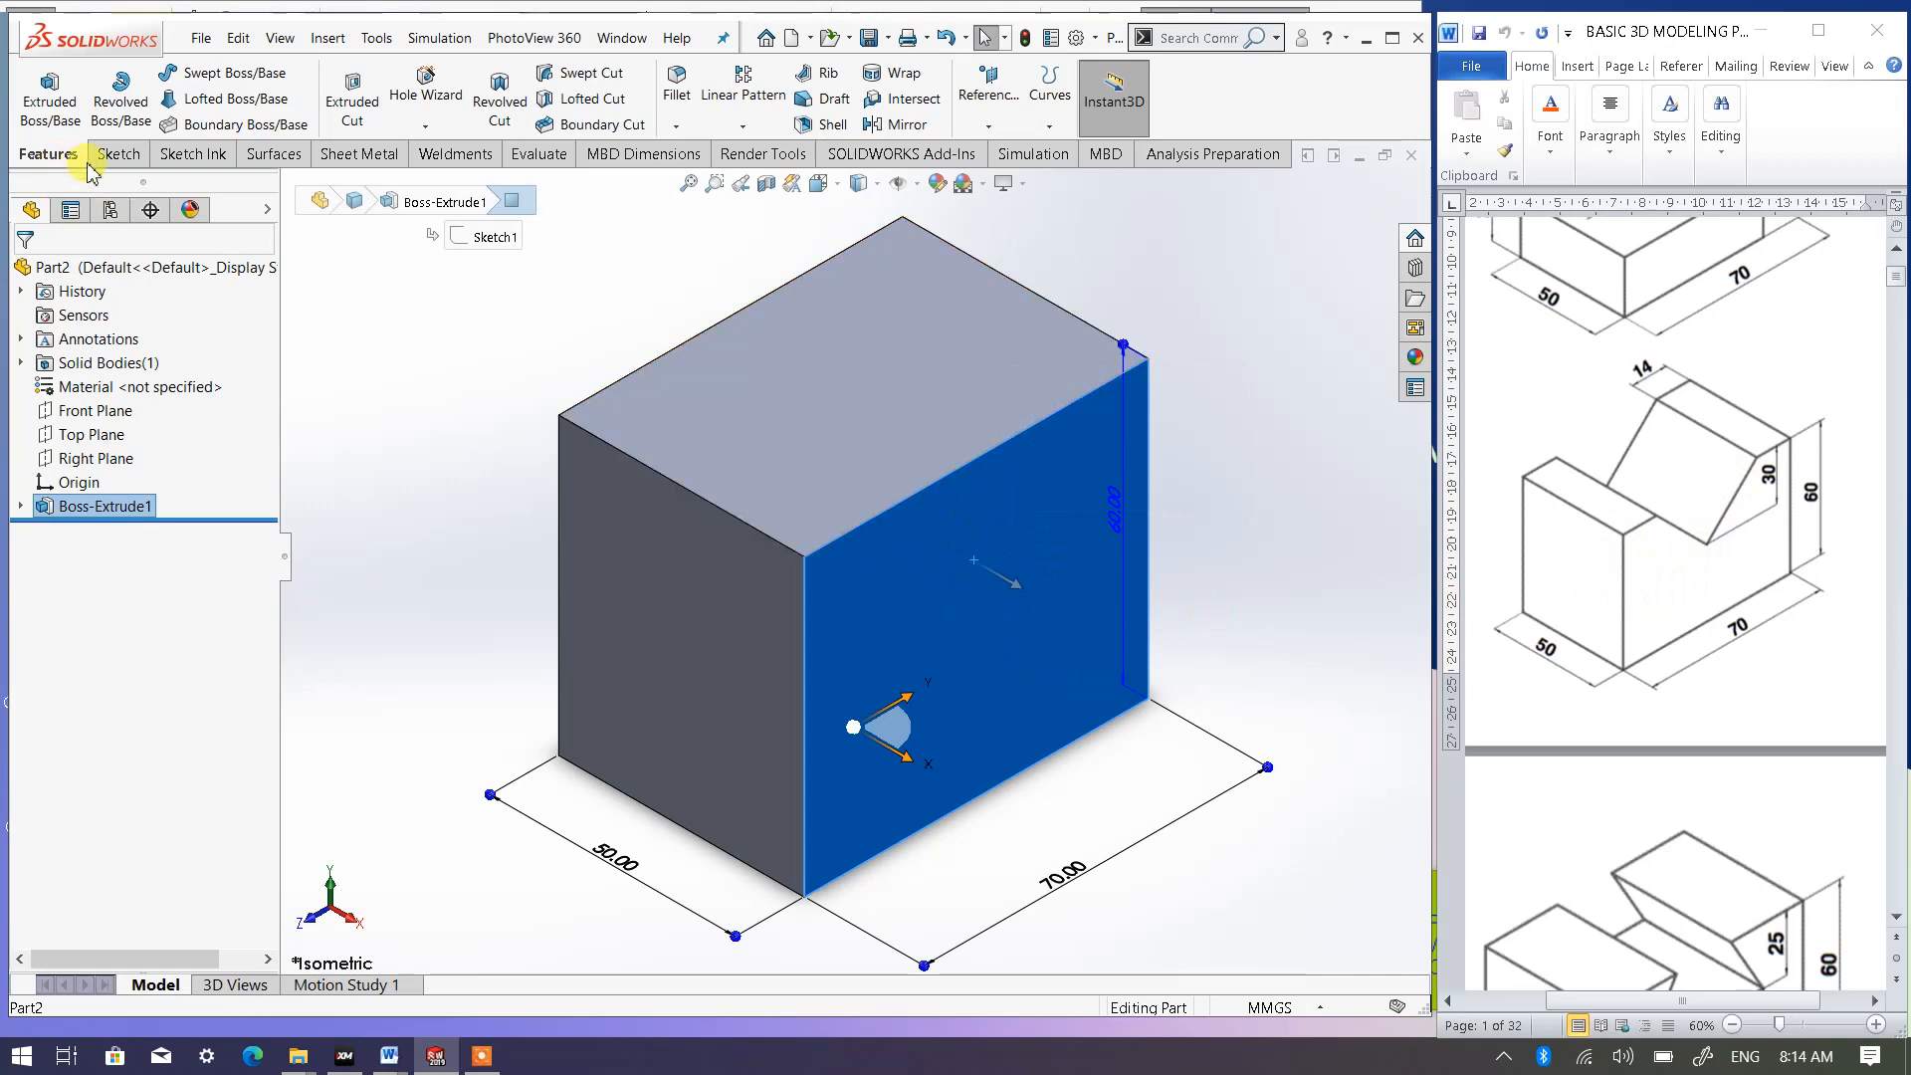
{"action": "left_click", "coordinate": [118, 153]}
{"action": "left_click", "coordinate": [38, 89]}
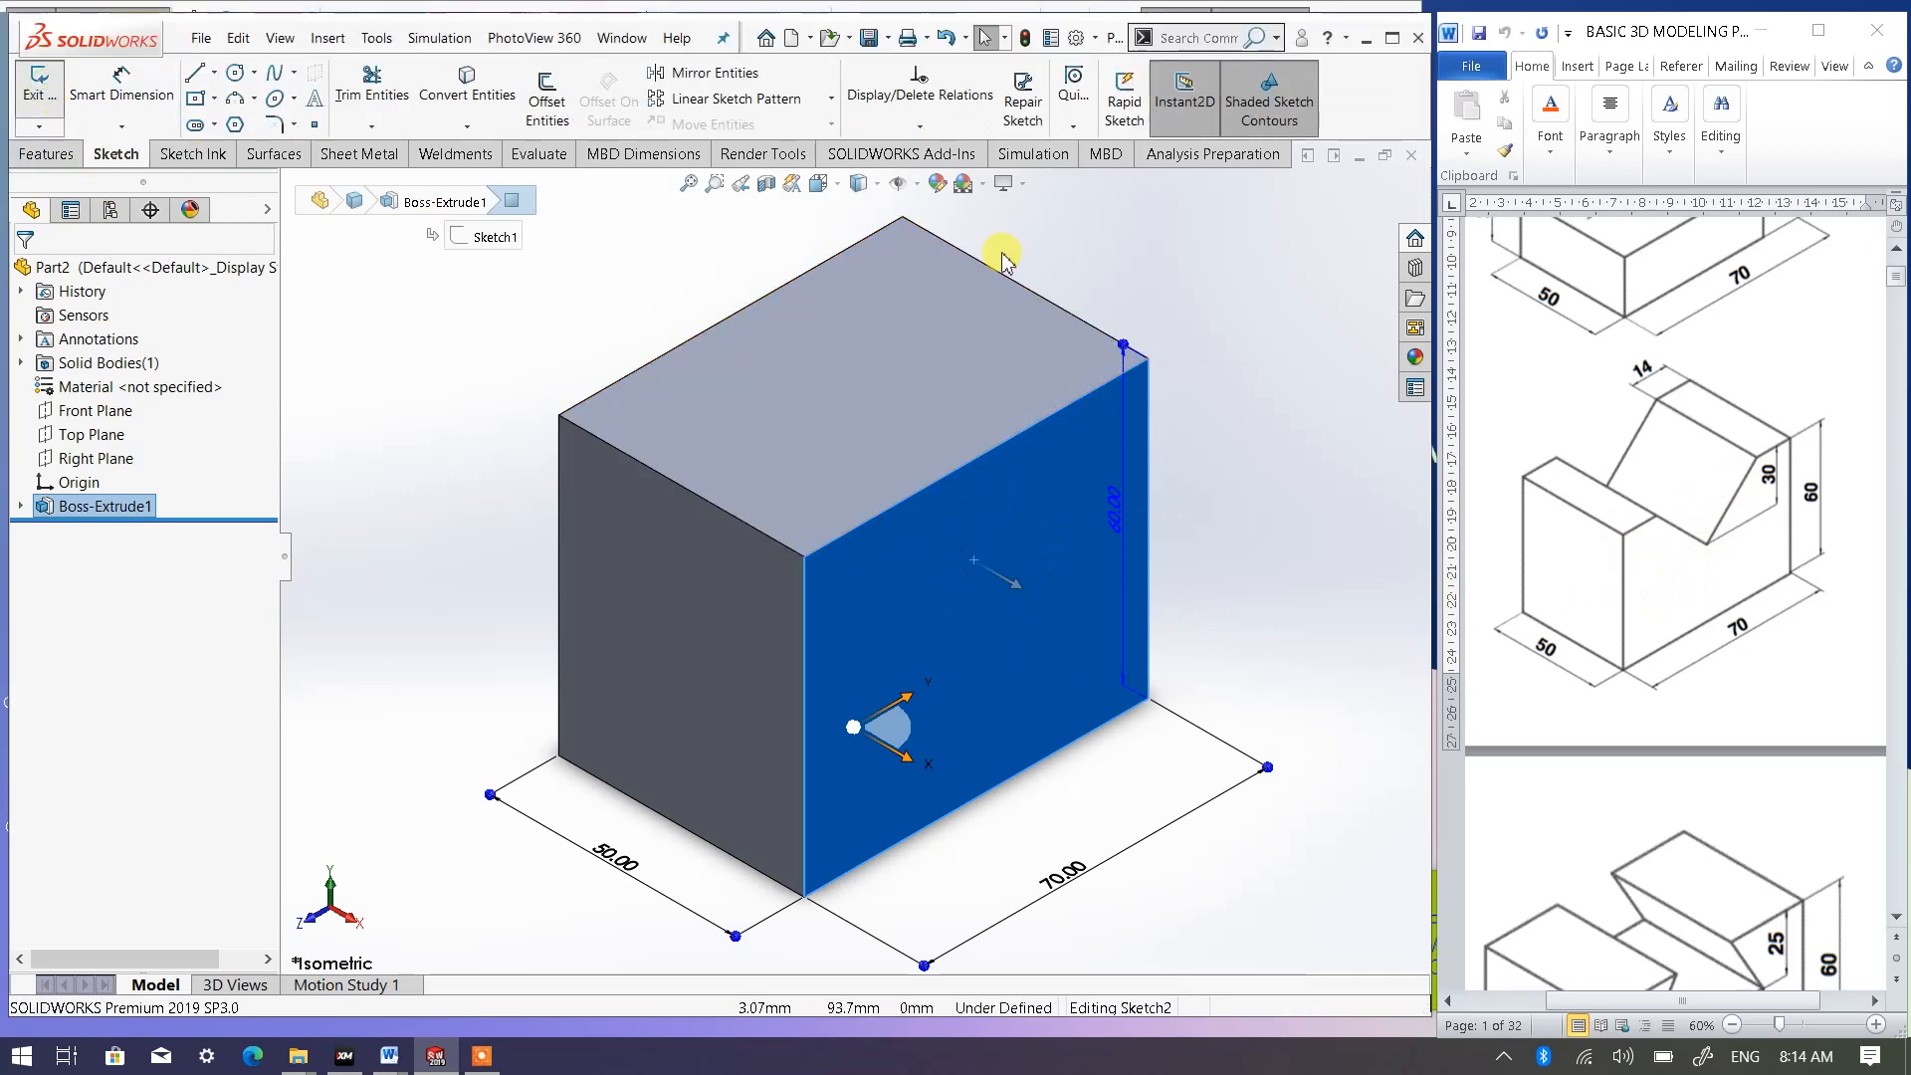
{"action": "left_click", "coordinate": [819, 183]}
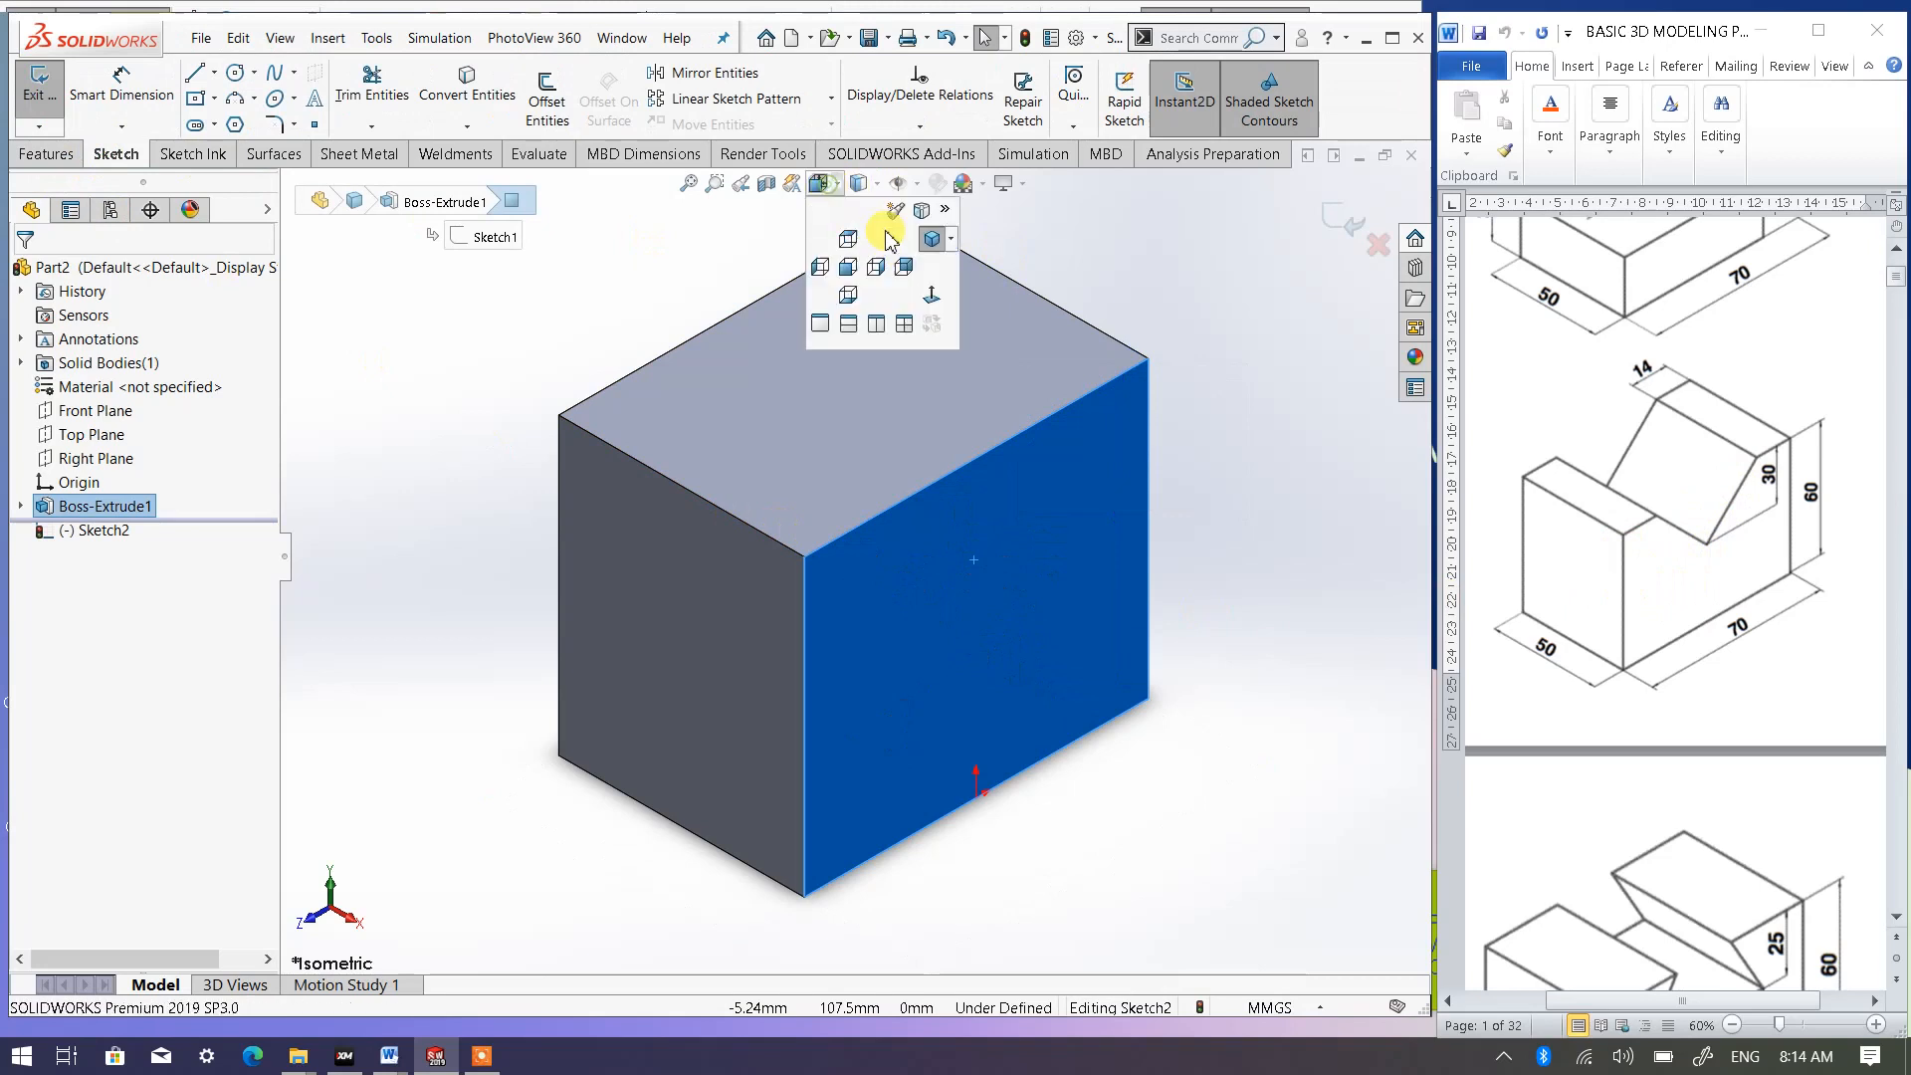
{"action": "left_click", "coordinate": [931, 296]}
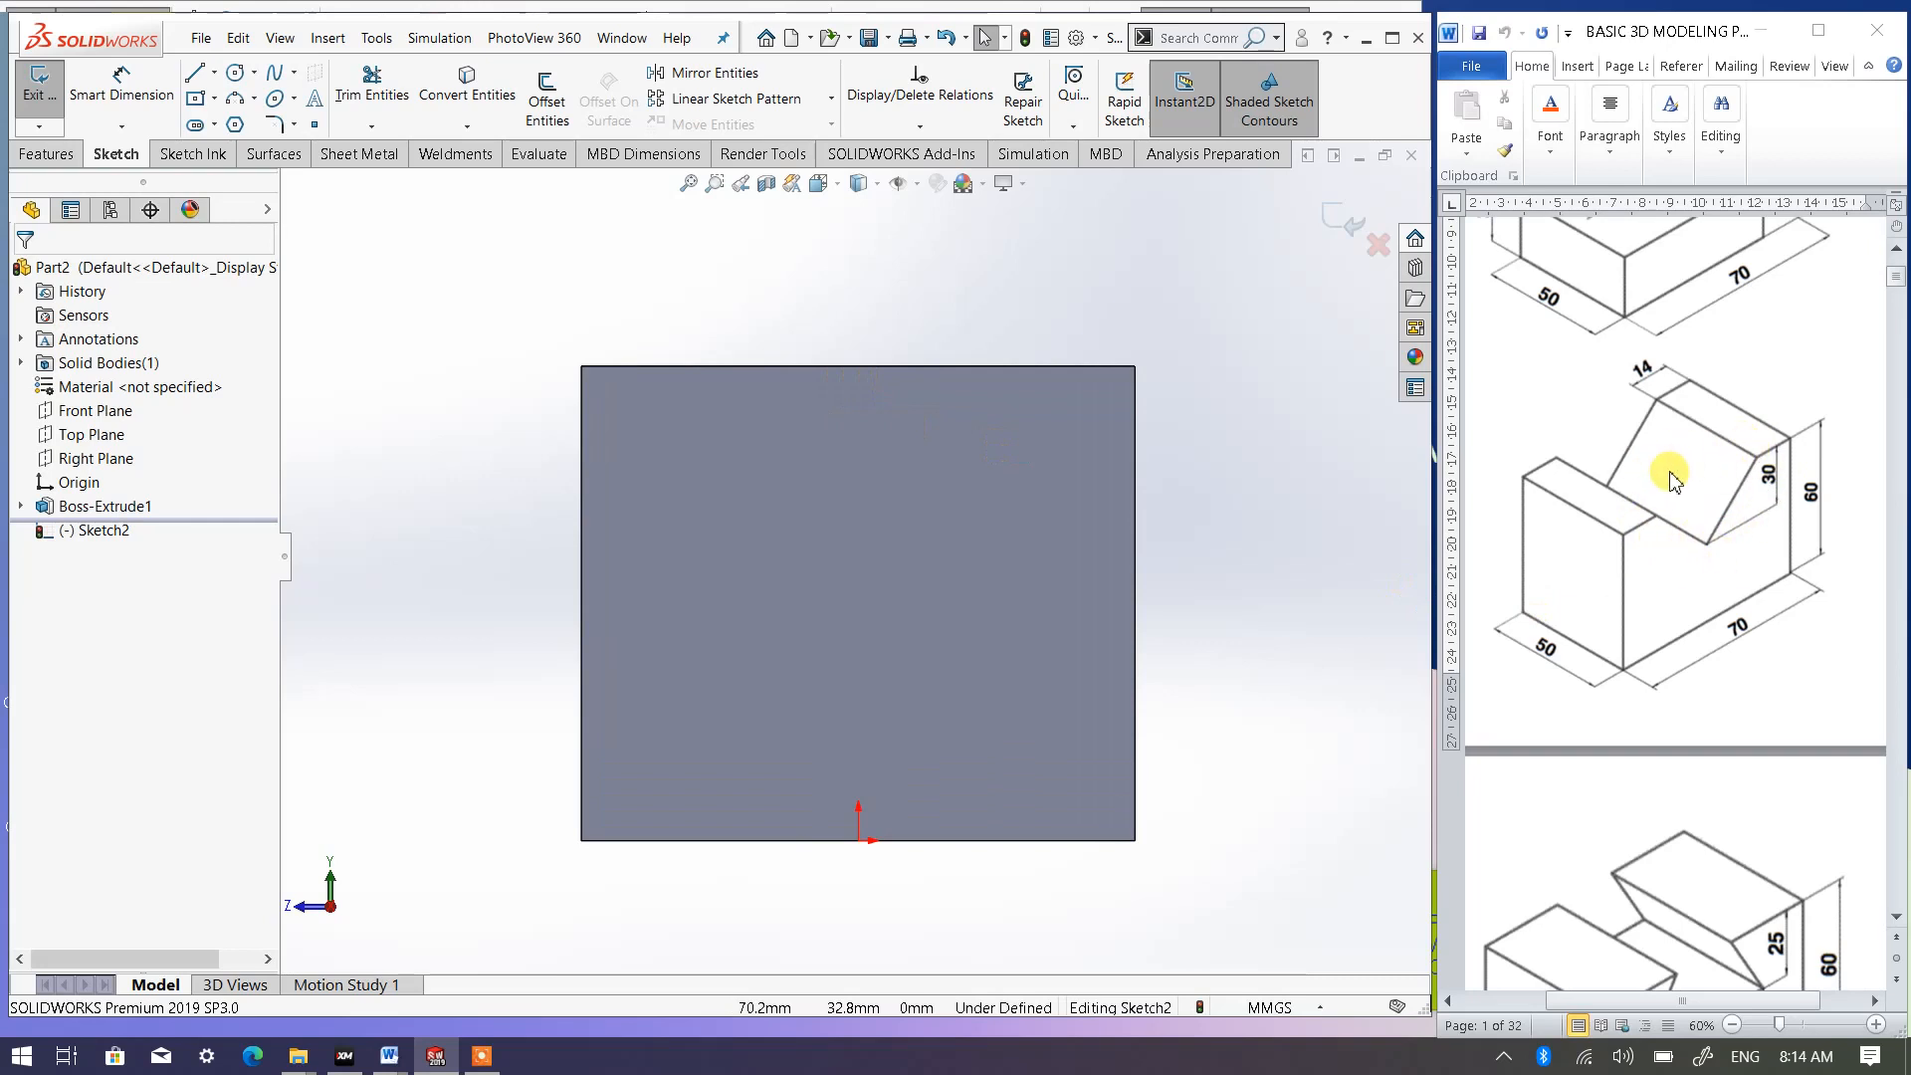
- Draw a closed, downward-pointing triangle with a horizontal side about 34 mm long on the face's upper edge
{"action": "left_click", "coordinate": [196, 77]}
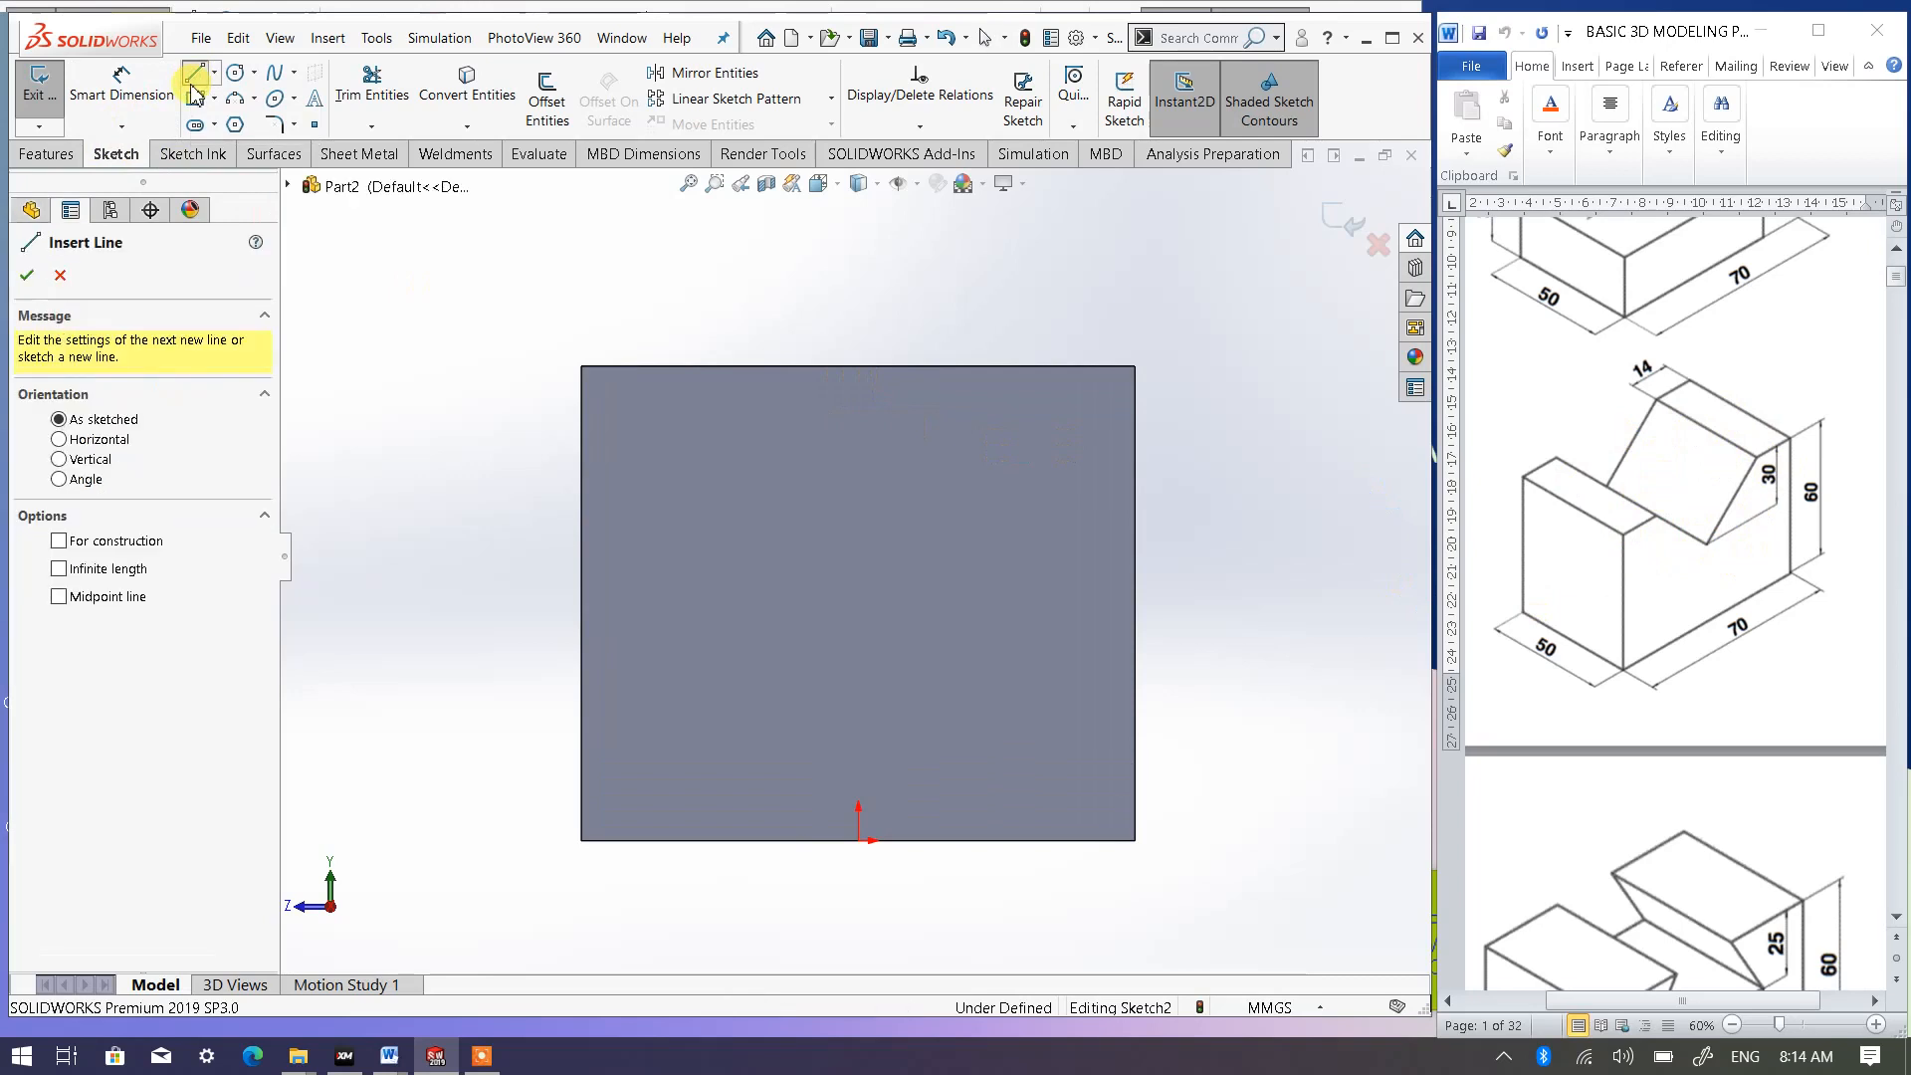
{"action": "left_click", "coordinate": [725, 367]}
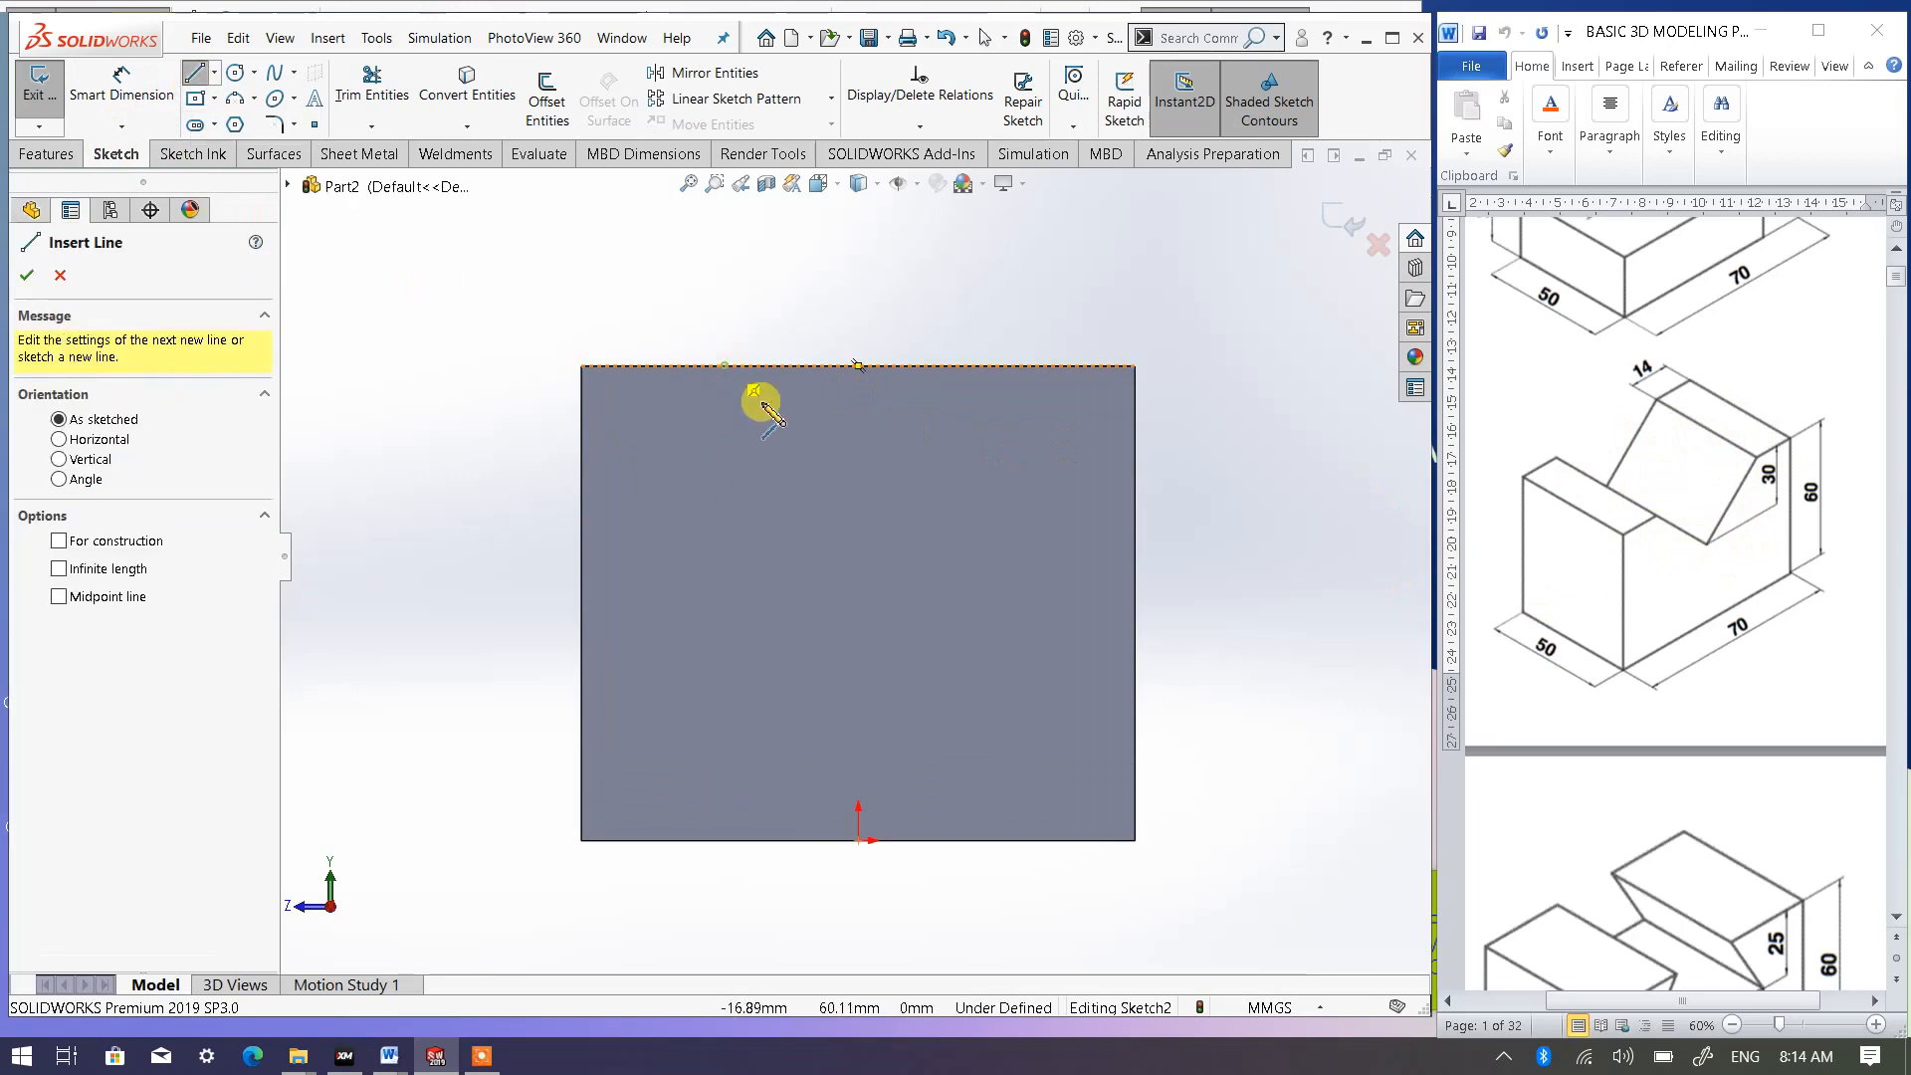
{"action": "left_click", "coordinate": [851, 493]}
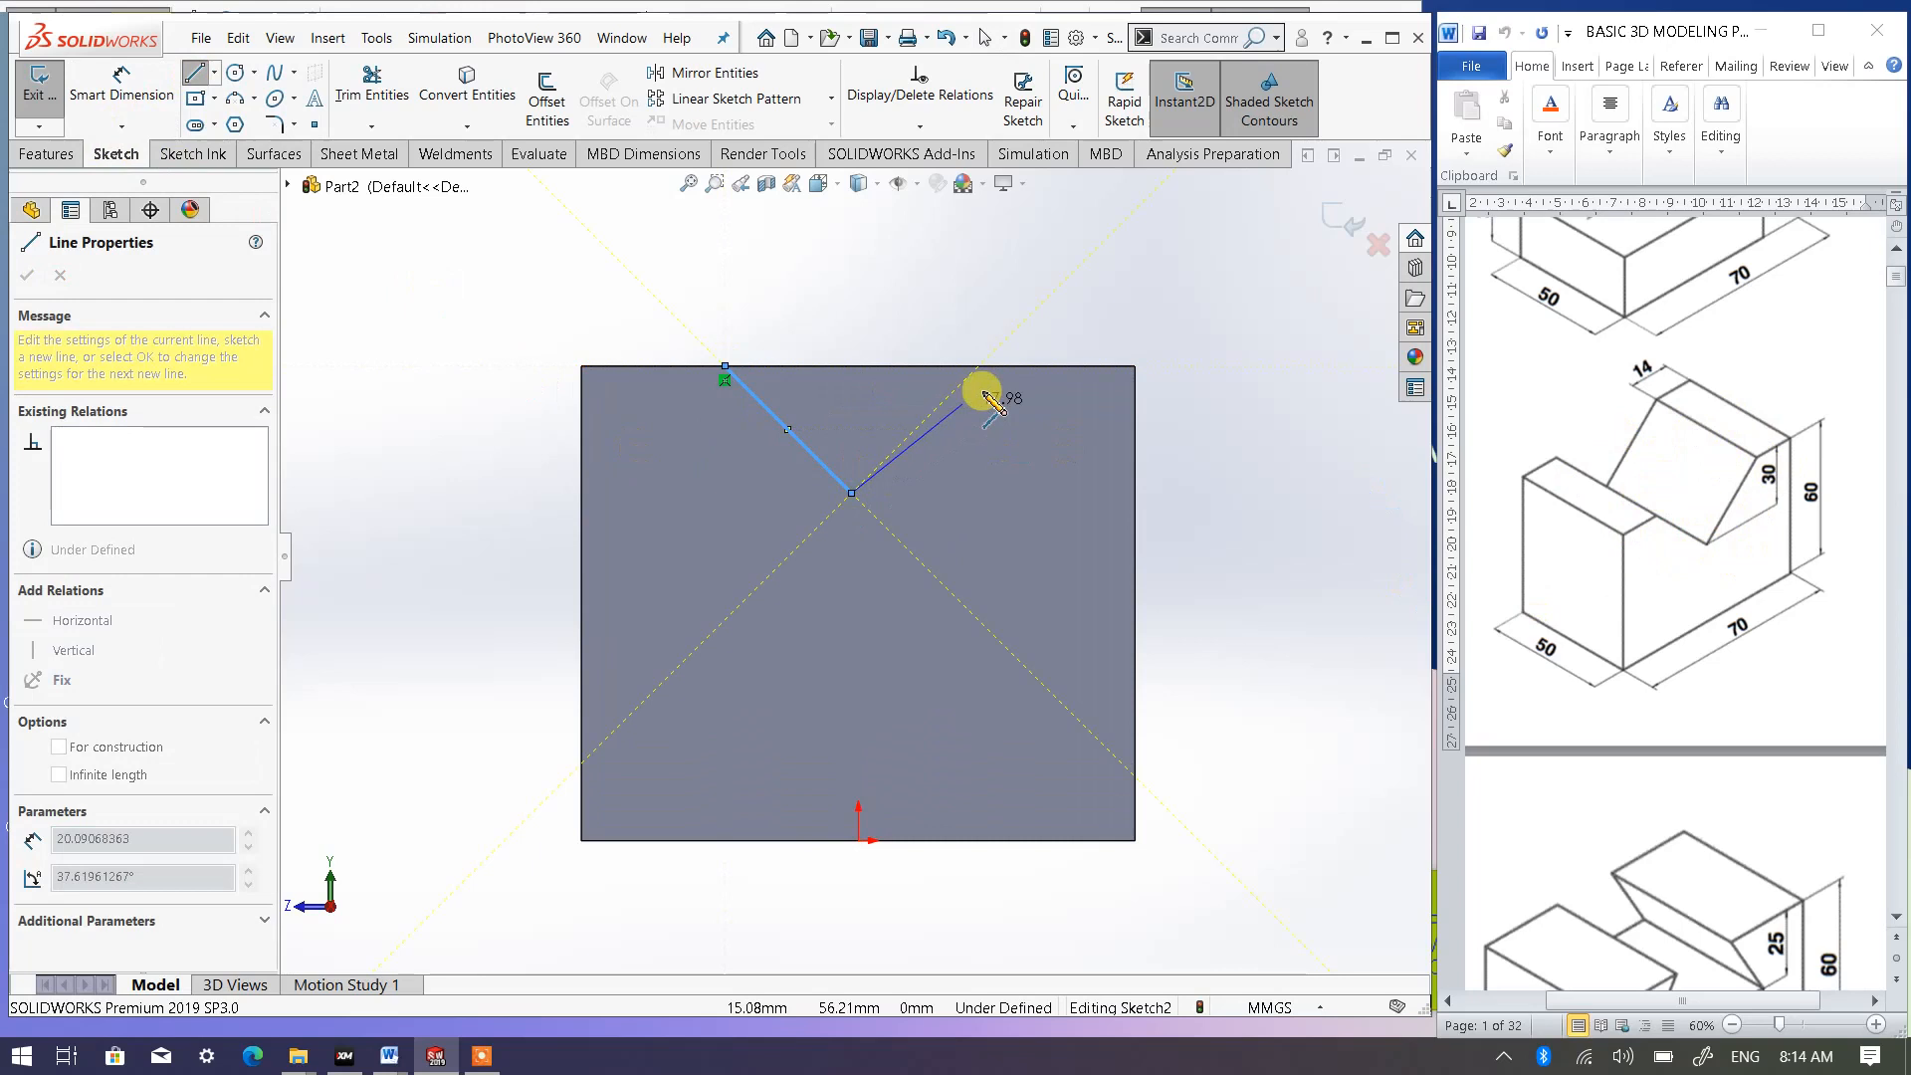
{"action": "left_click", "coordinate": [996, 367]}
{"action": "left_click", "coordinate": [724, 367]}
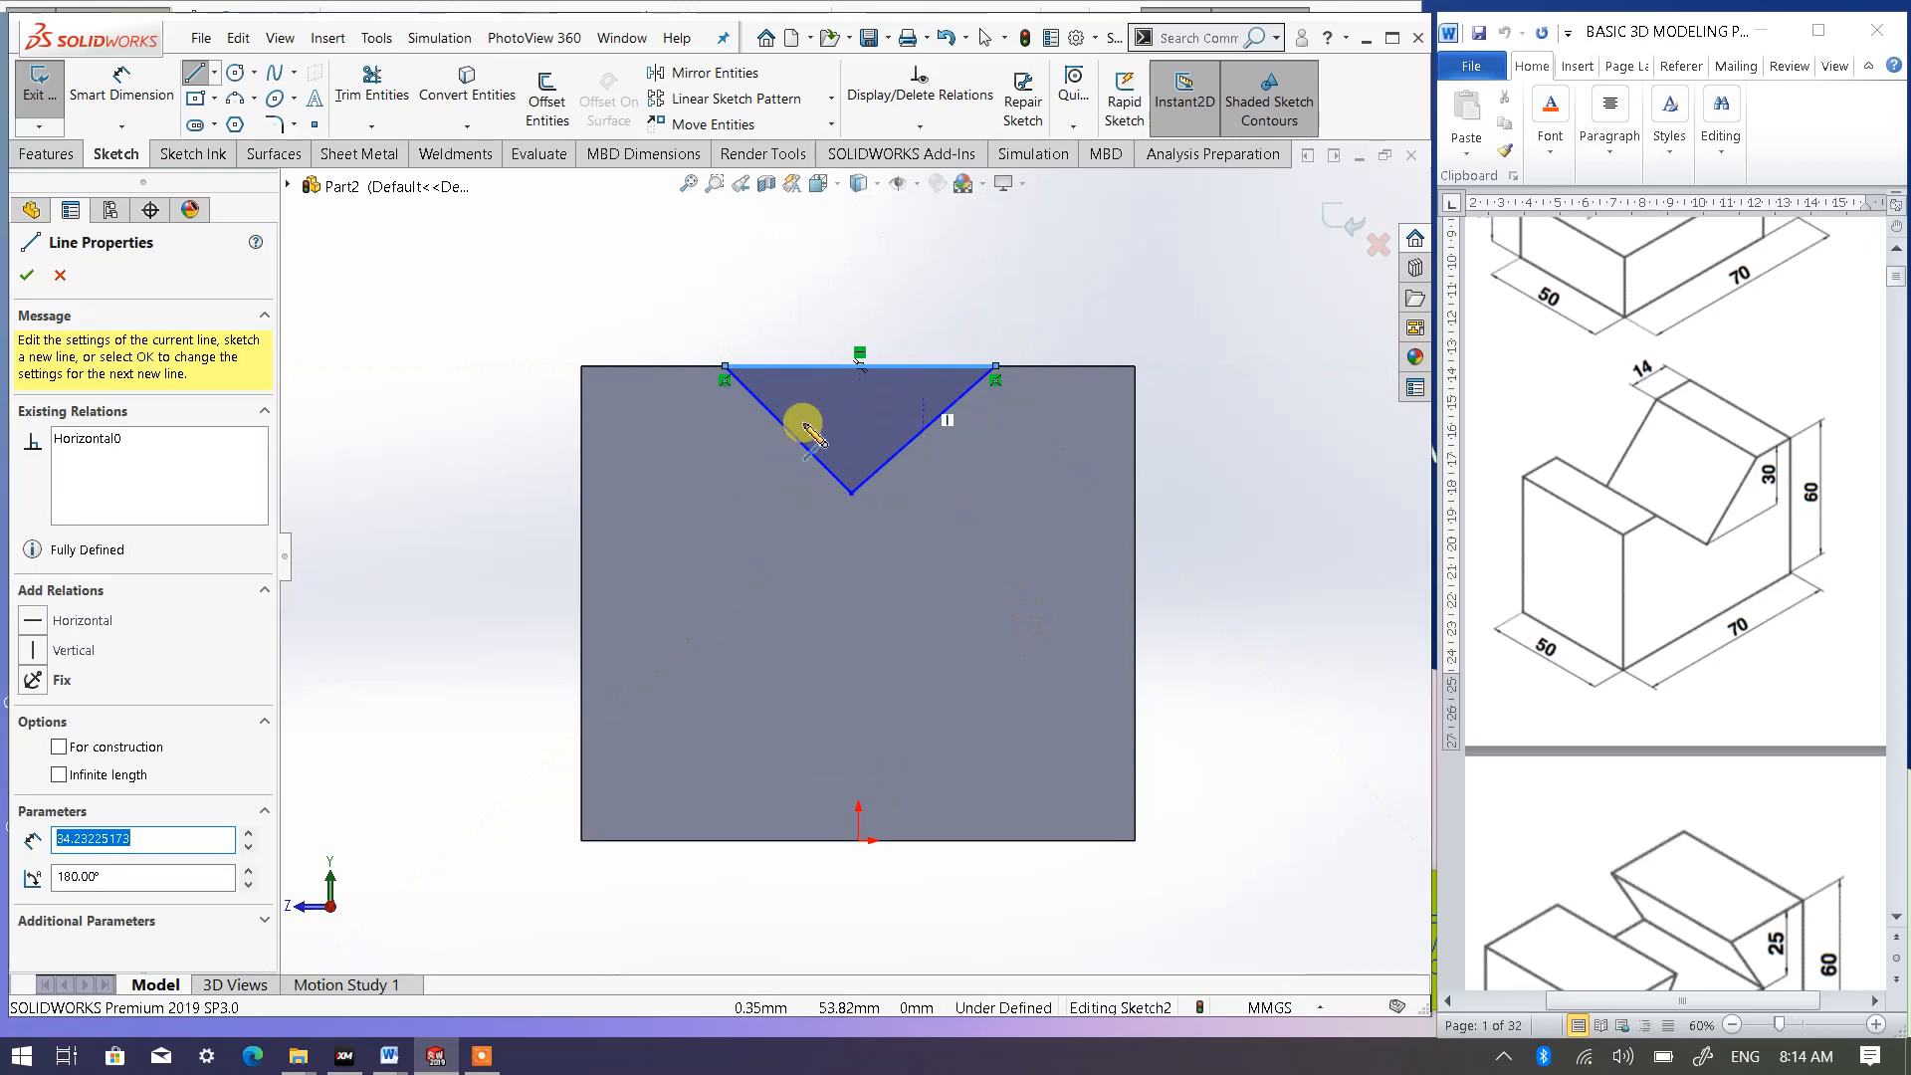
{"action": "left_click", "coordinate": [28, 279]}
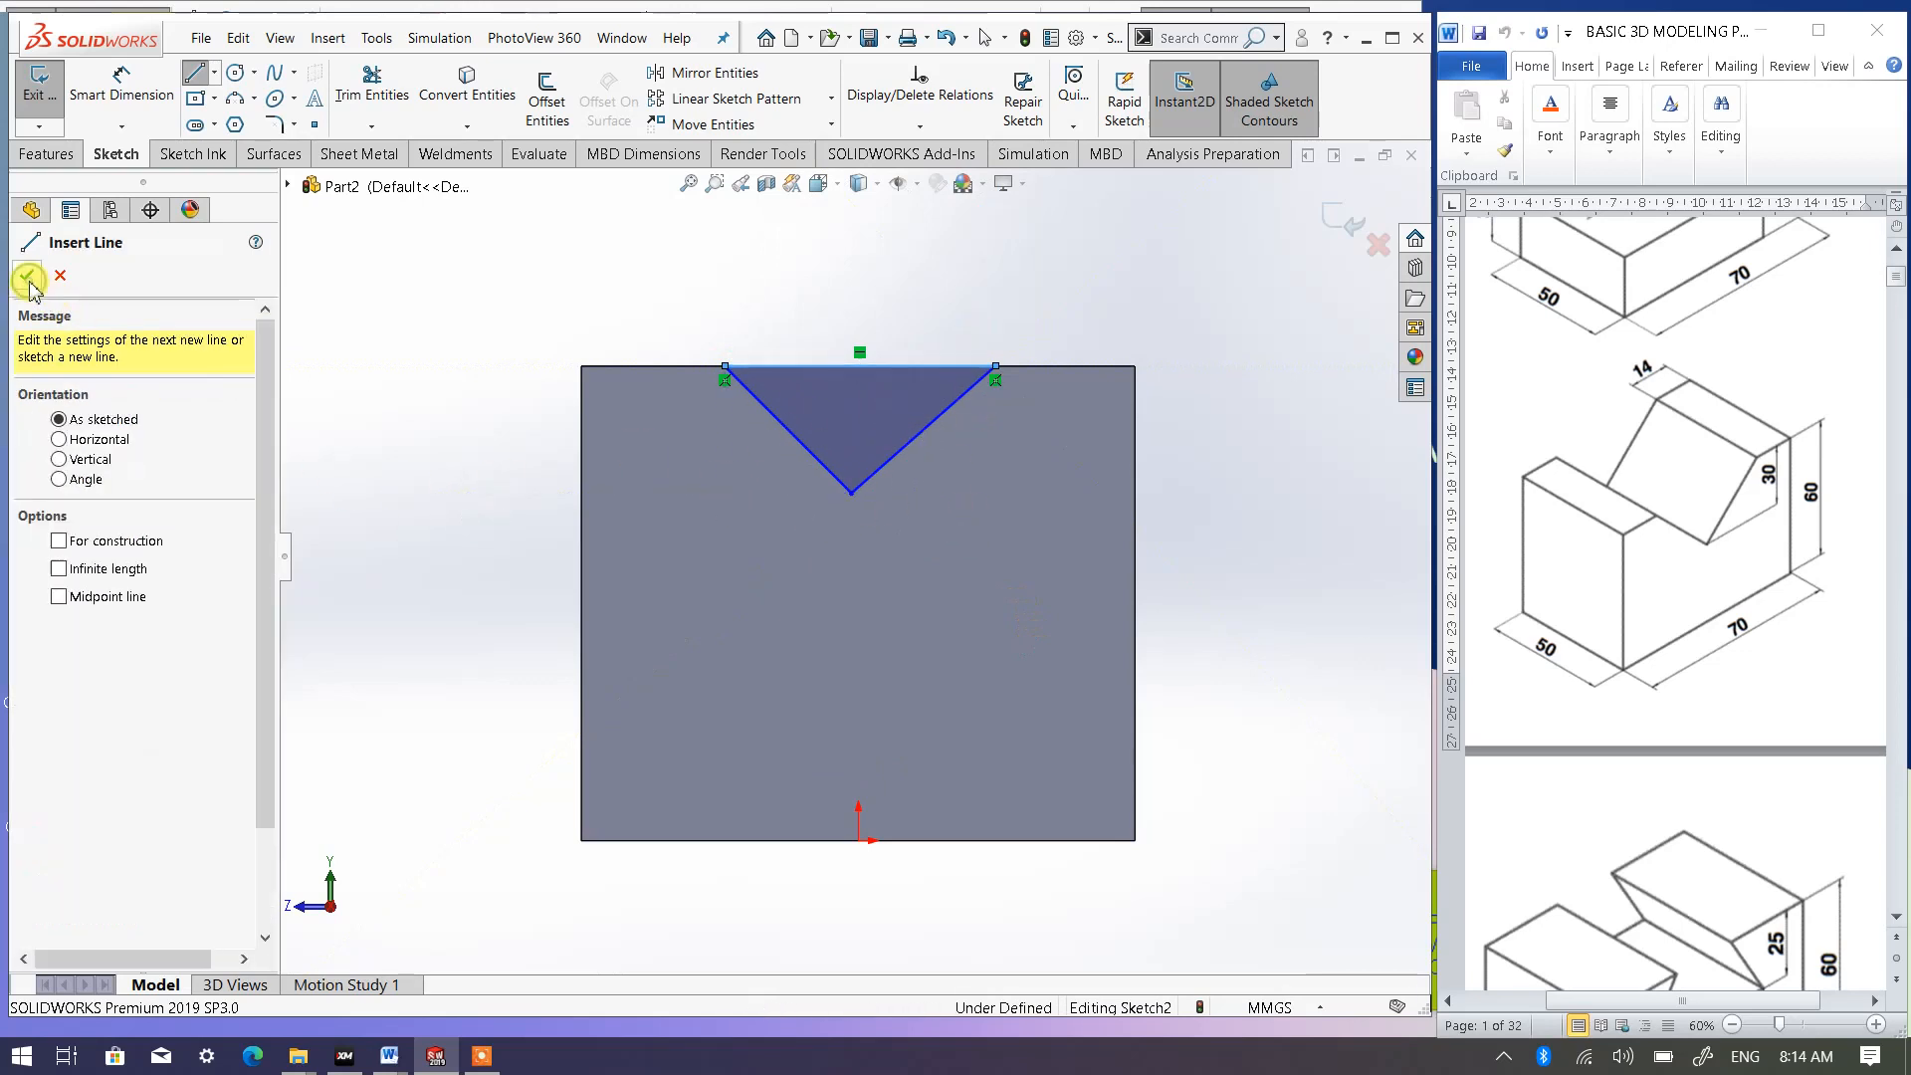
- Dimension the triangle's upper right corner 14 mm from the block's right vertical edge
{"action": "left_click", "coordinate": [132, 105]}
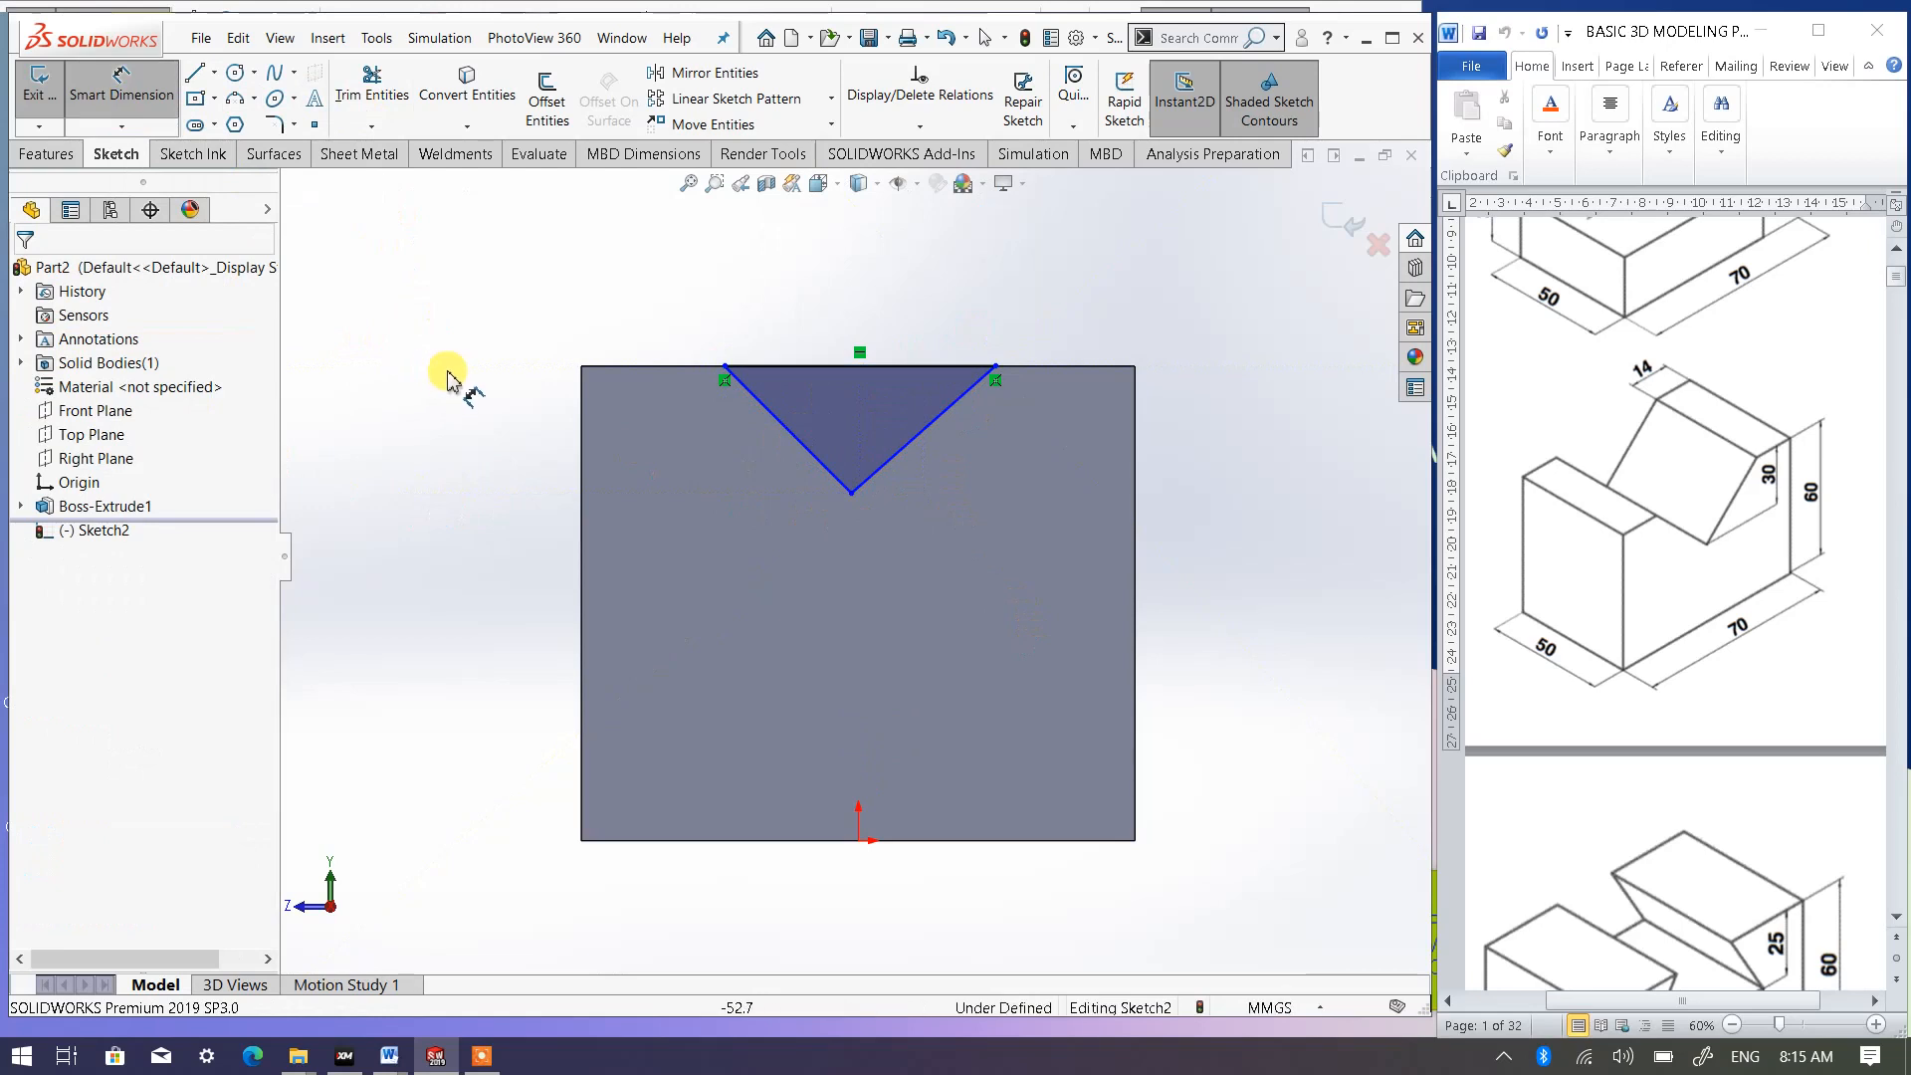
{"action": "left_click", "coordinate": [126, 106]}
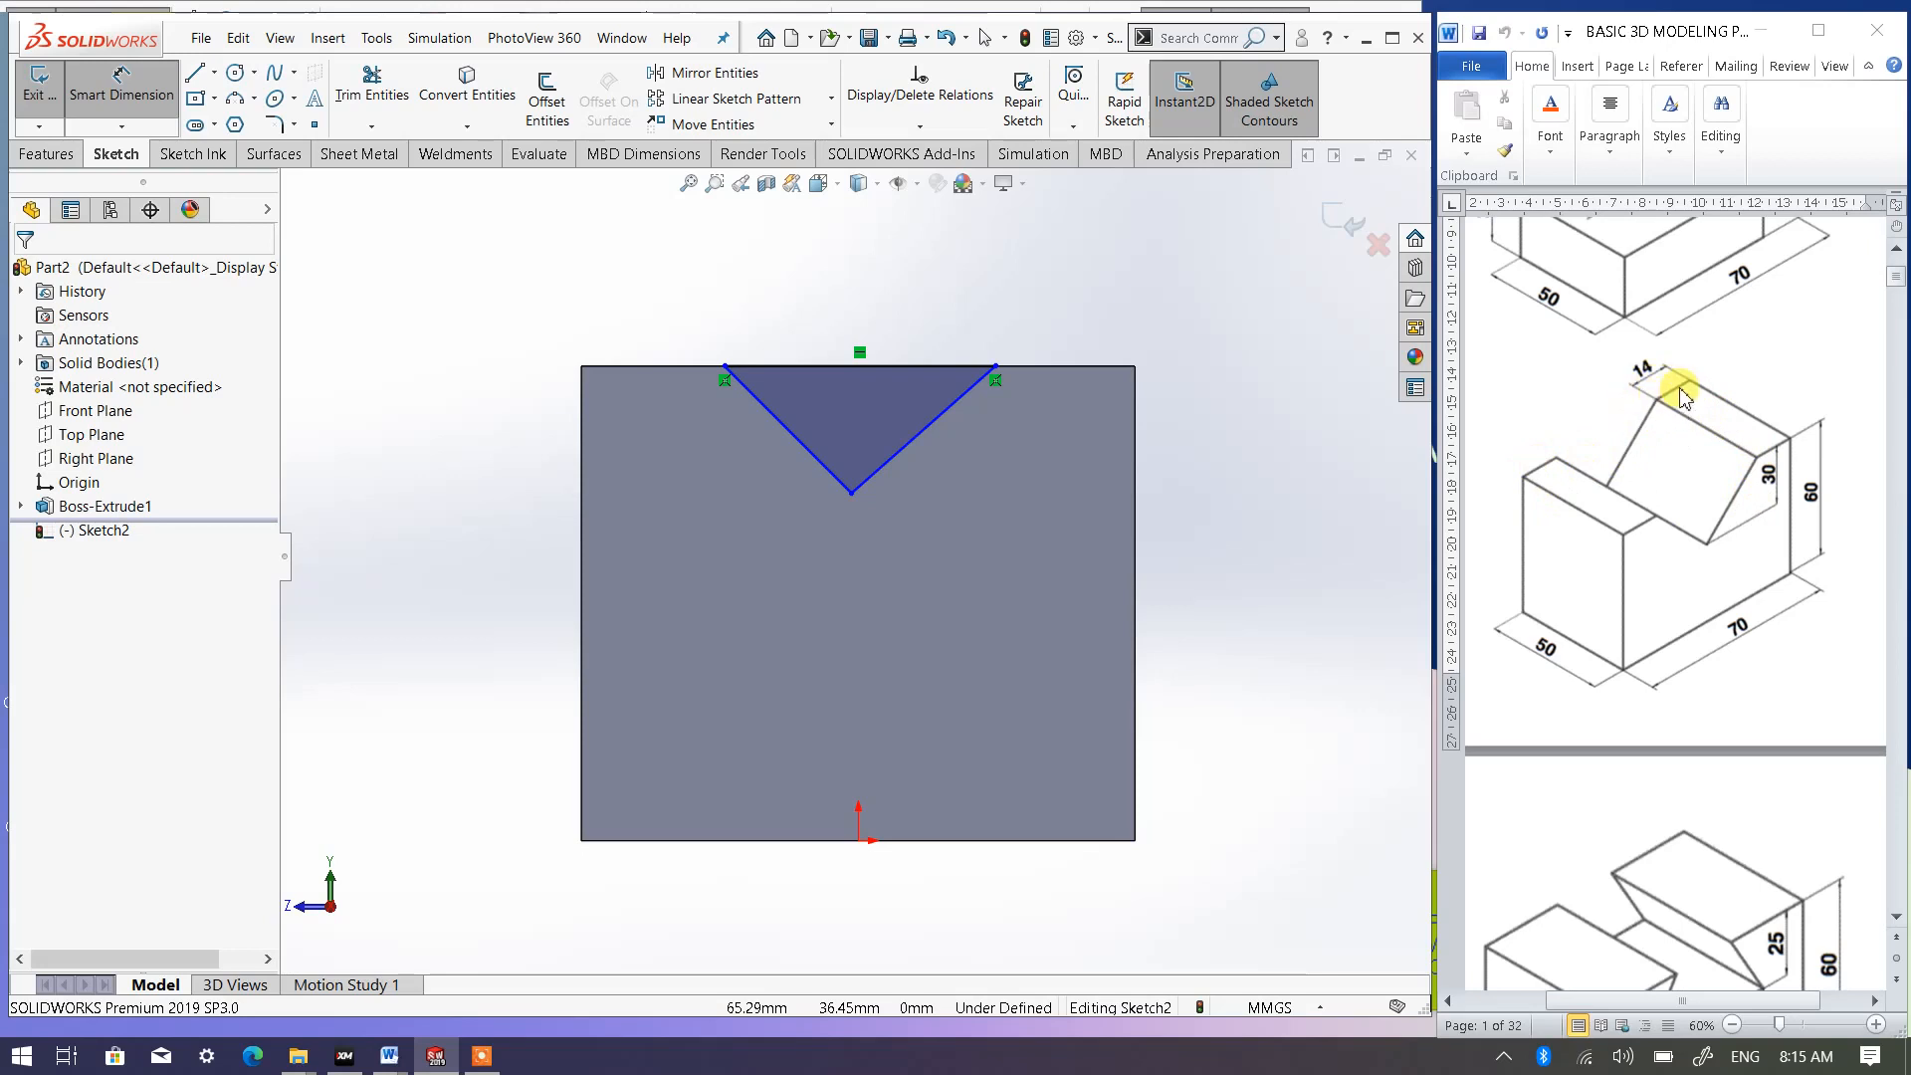
{"action": "left_click", "coordinate": [996, 367]}
{"action": "left_click", "coordinate": [1136, 386]}
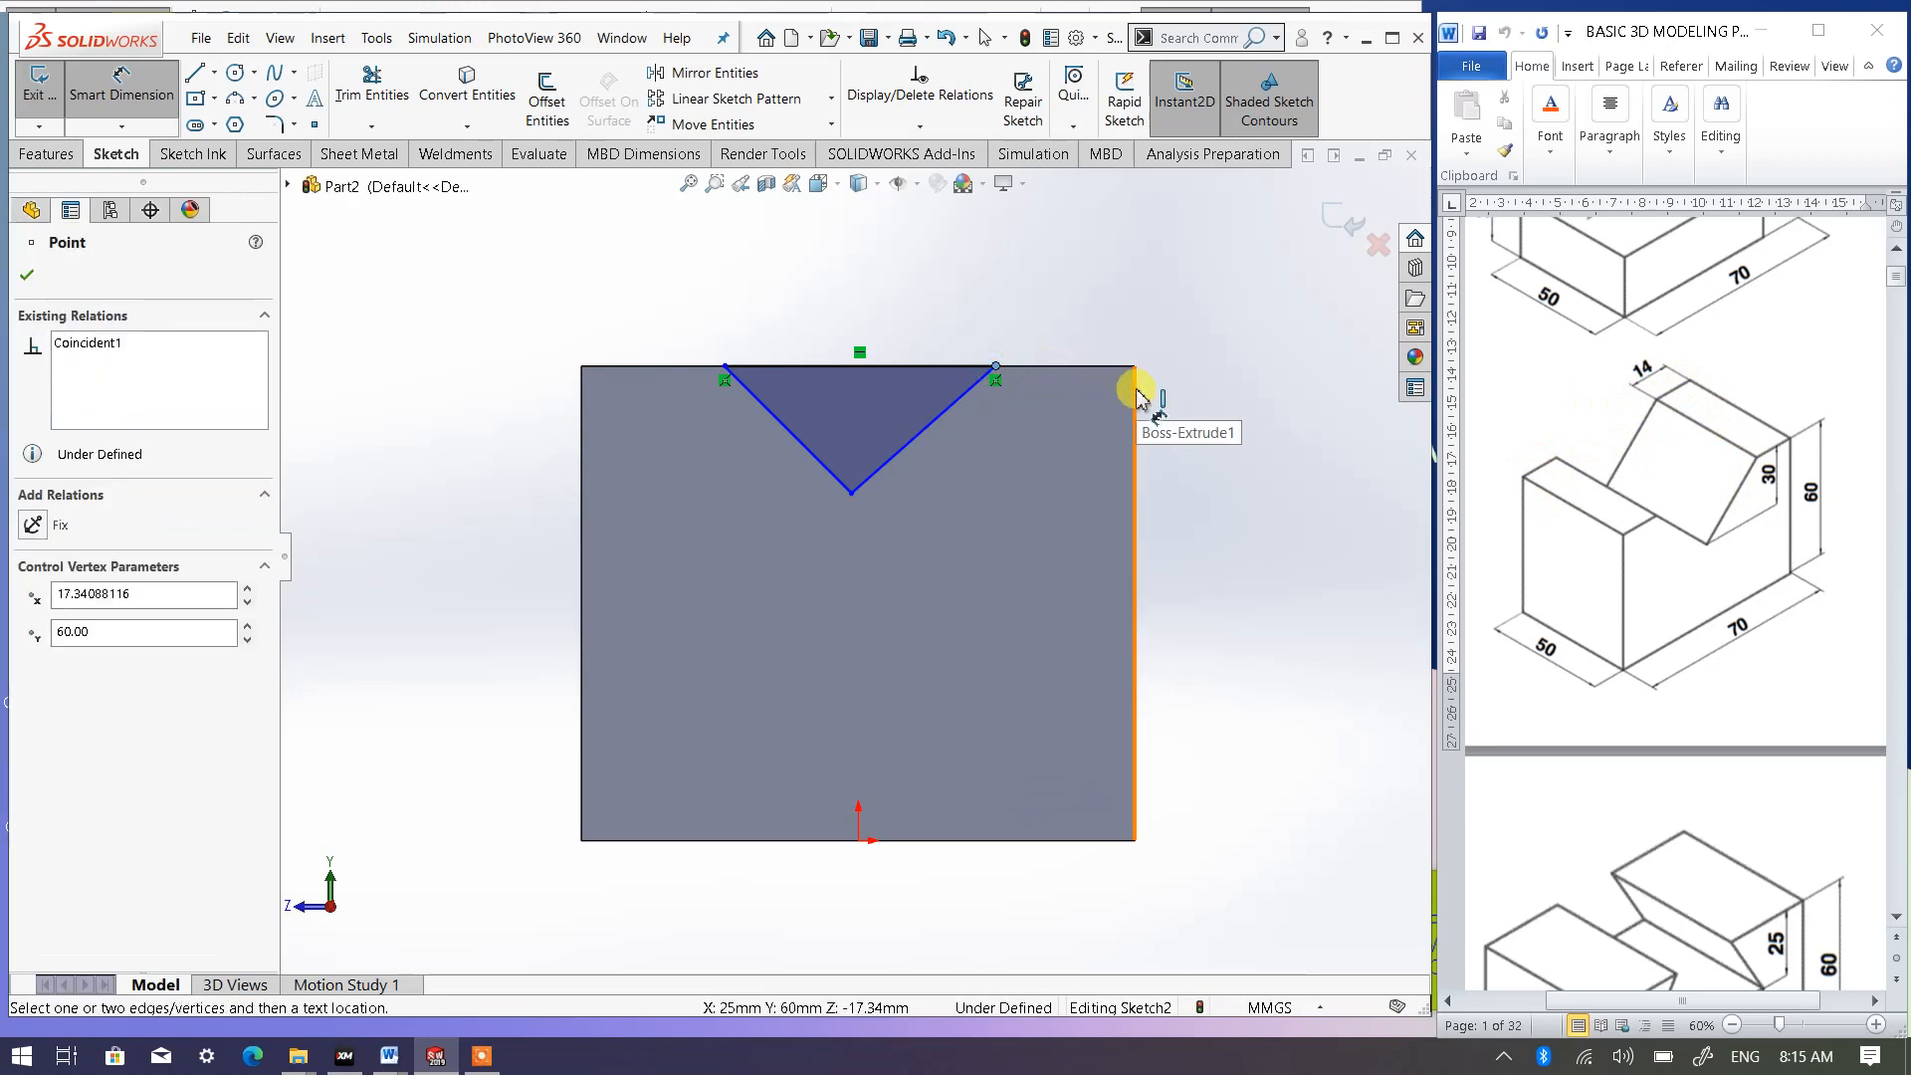
{"action": "left_click", "coordinate": [1096, 288]}
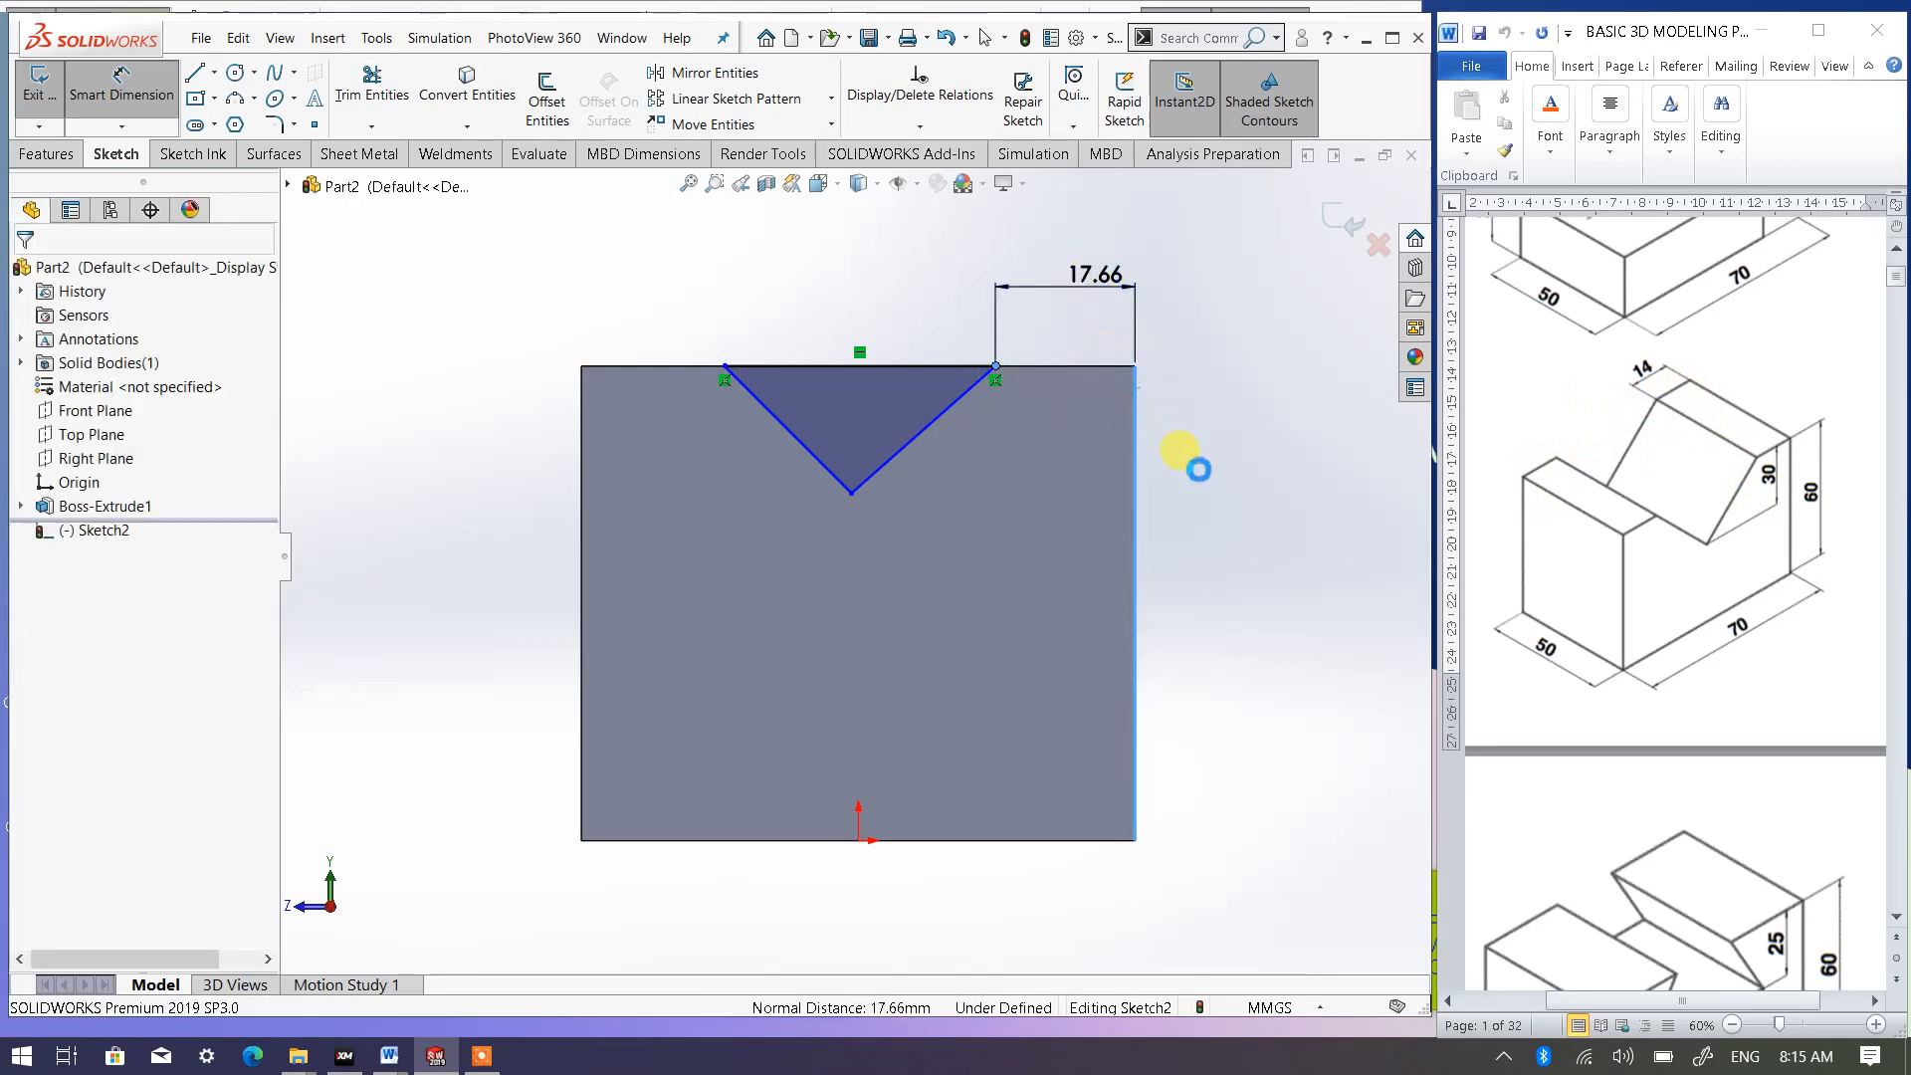
{"action": "type", "text": "1"}
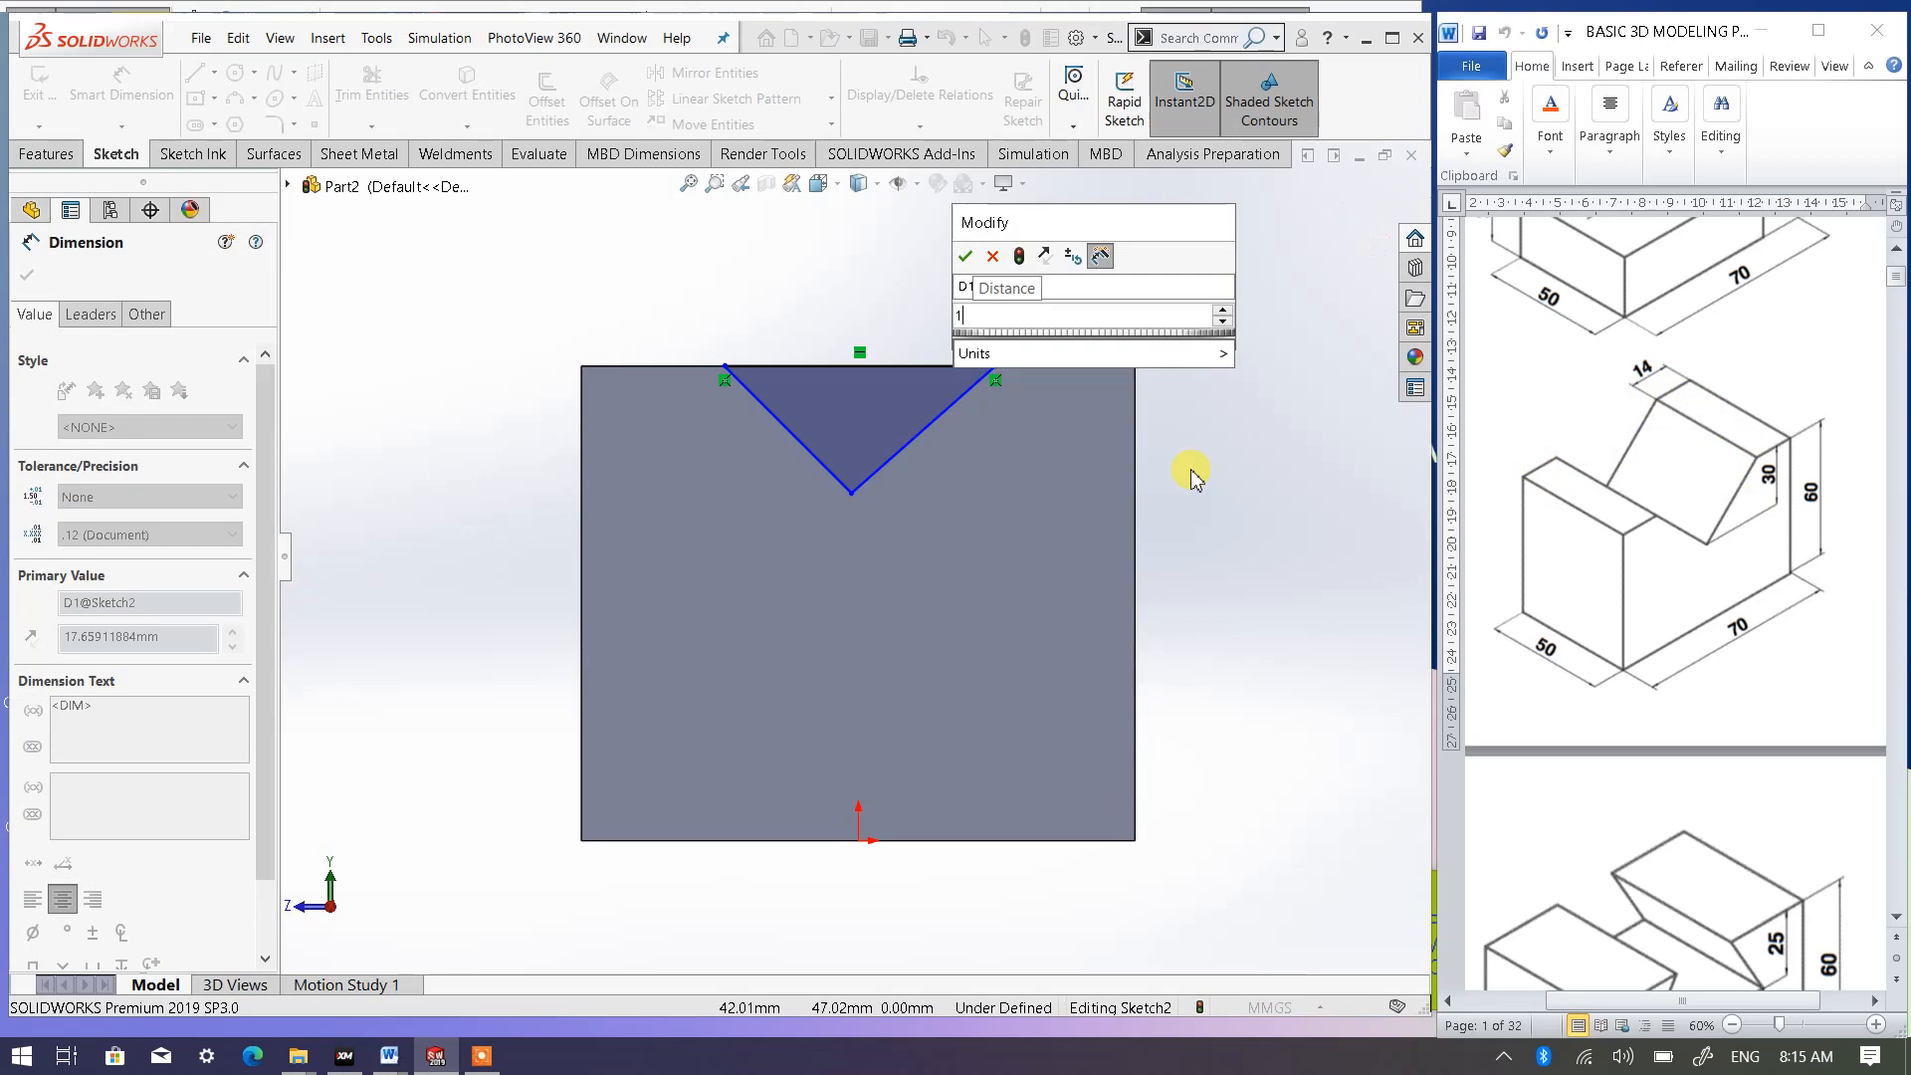
{"action": "type", "text": "4"}
{"action": "key", "text": "Return"}
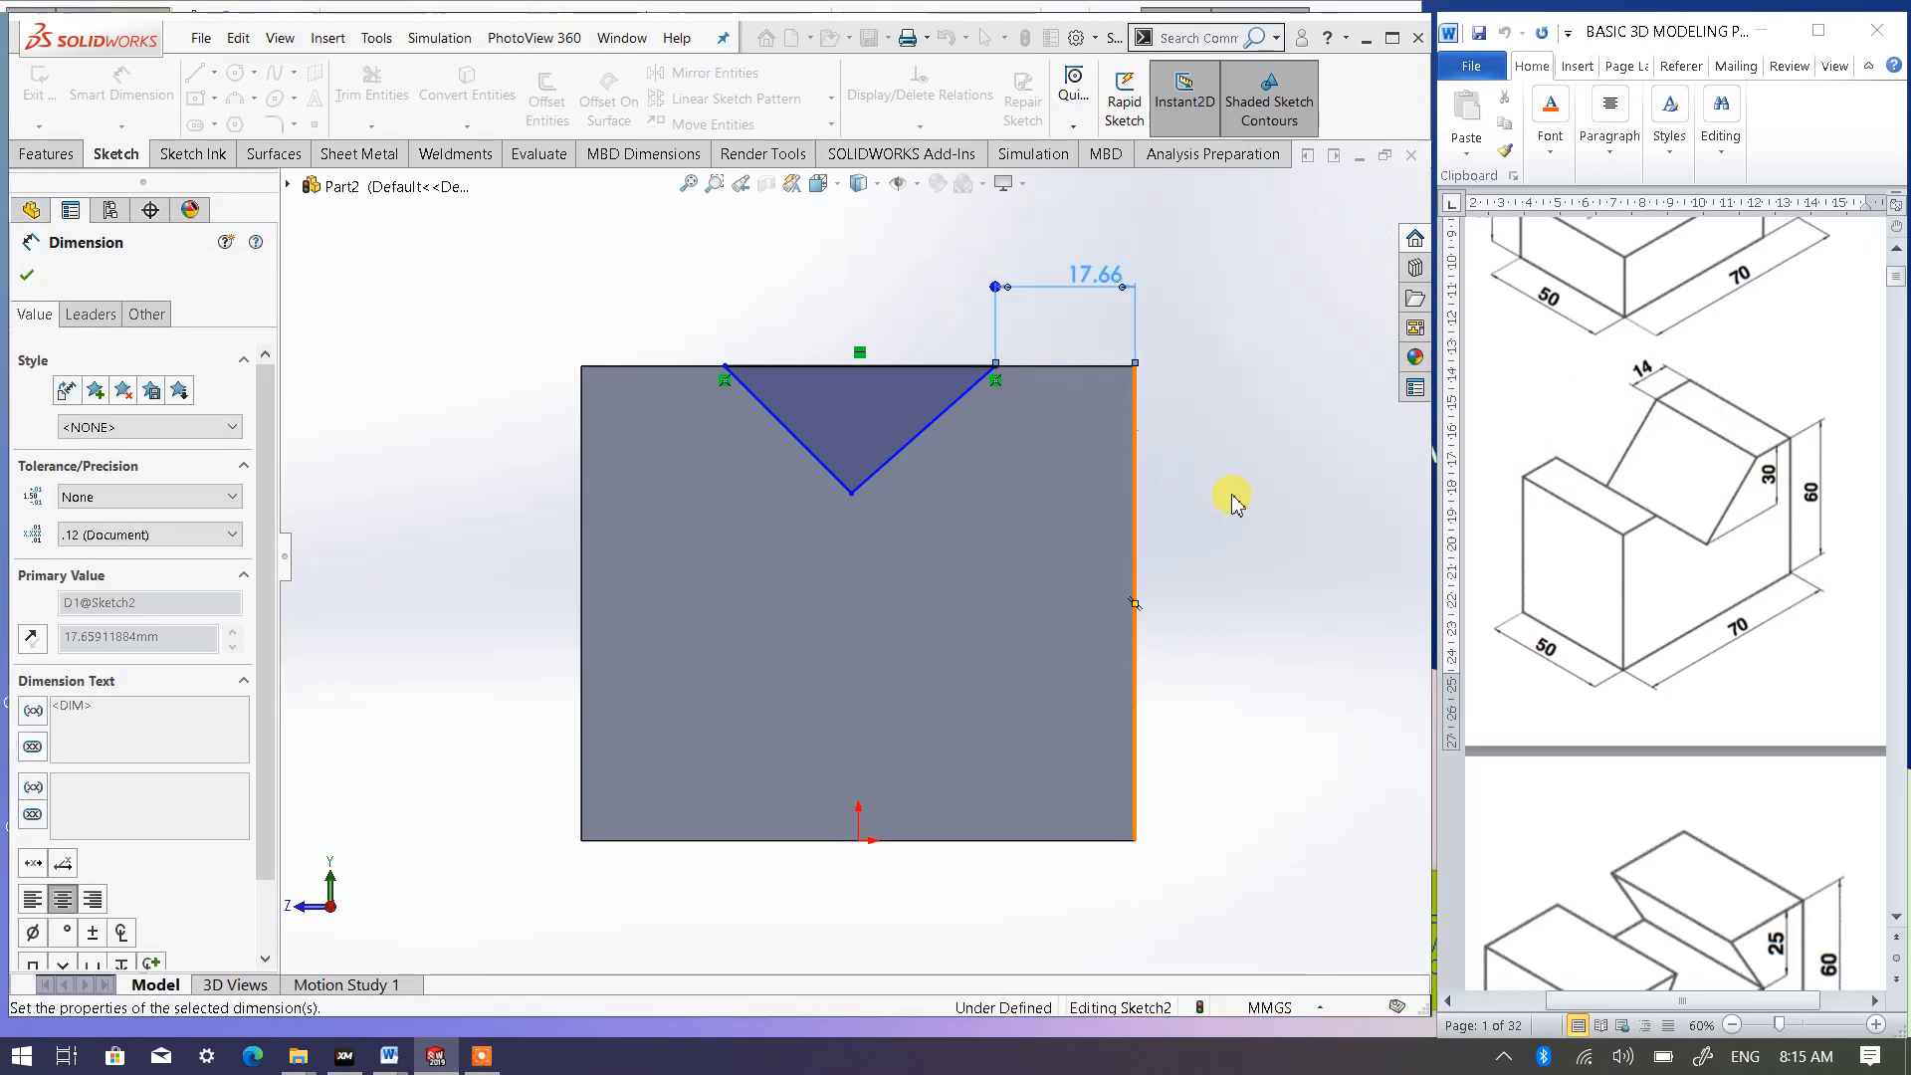
{"action": "left_click", "coordinate": [1213, 494]}
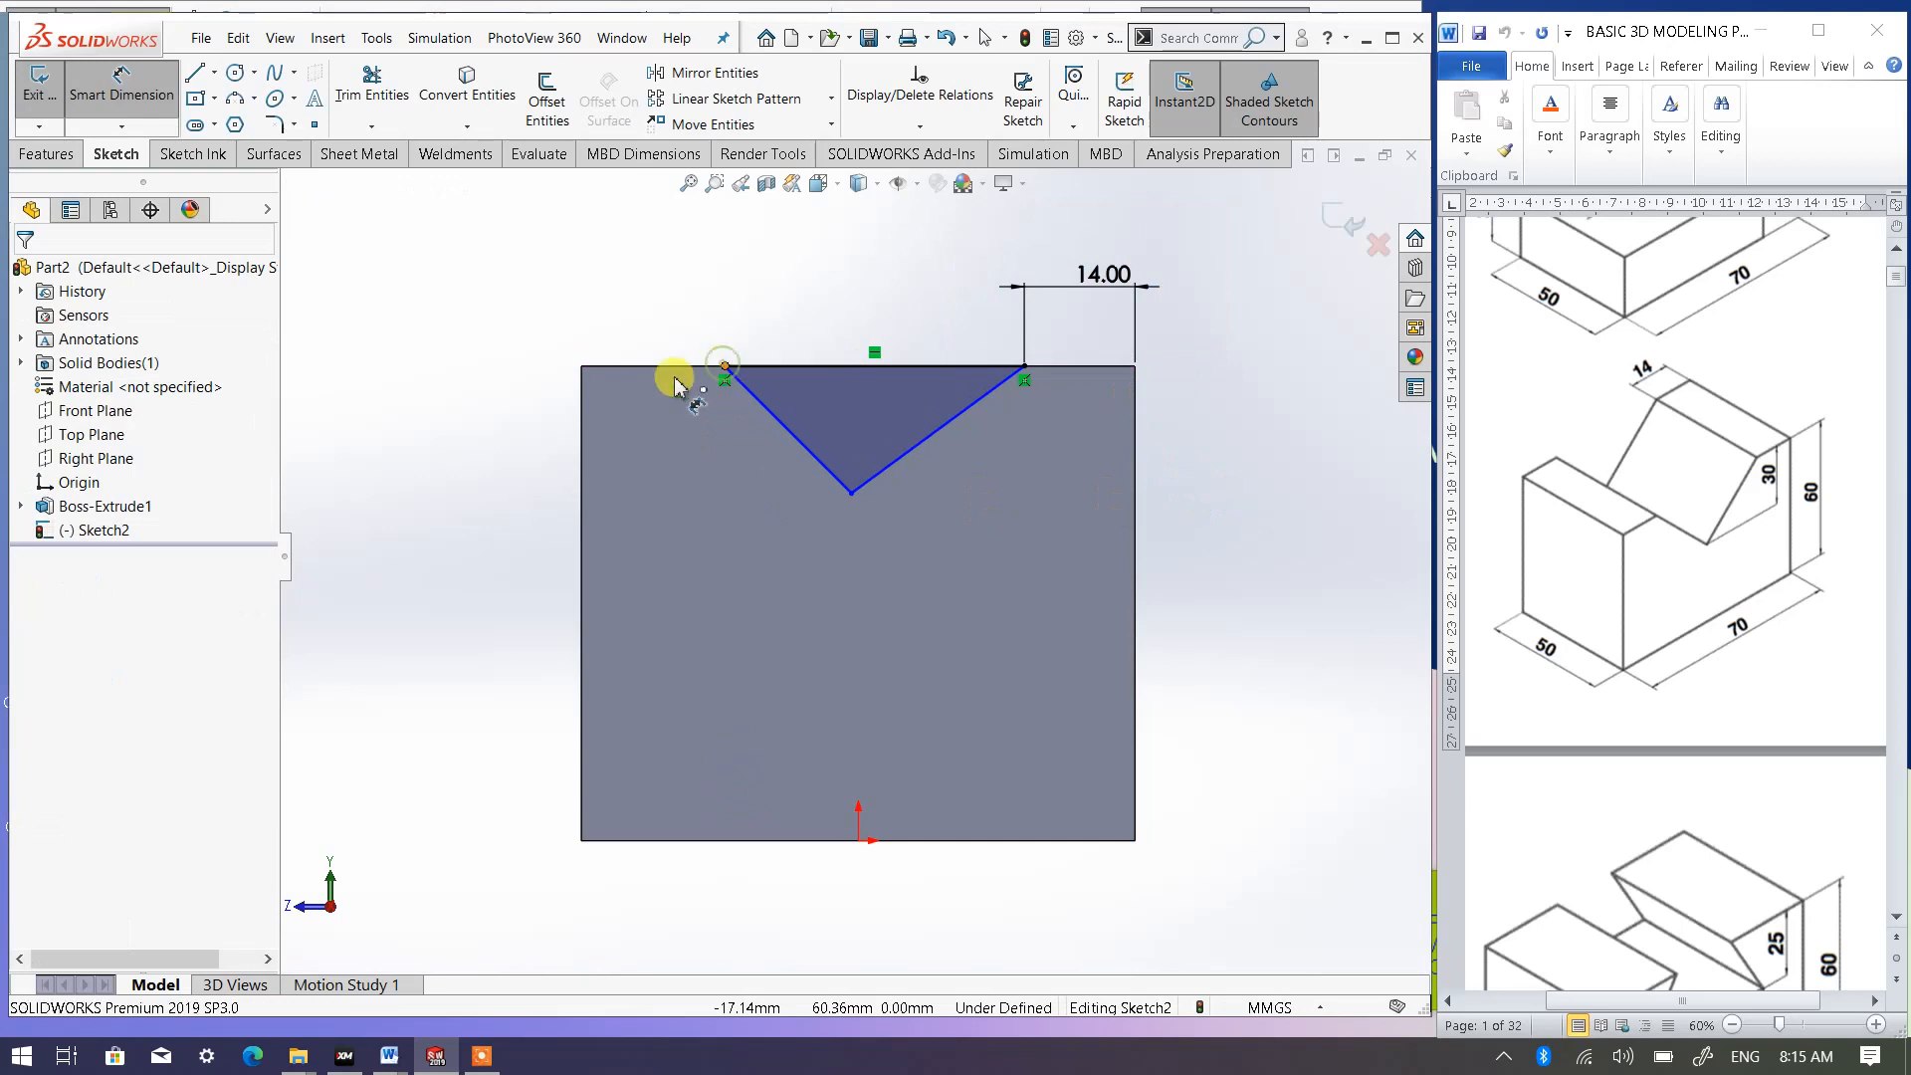
- Dimension the triangle's upper left corner 14 mm from the block's left vertical edge
{"action": "left_click", "coordinate": [724, 372]}
{"action": "left_click", "coordinate": [581, 434]}
{"action": "left_click", "coordinate": [647, 301]}
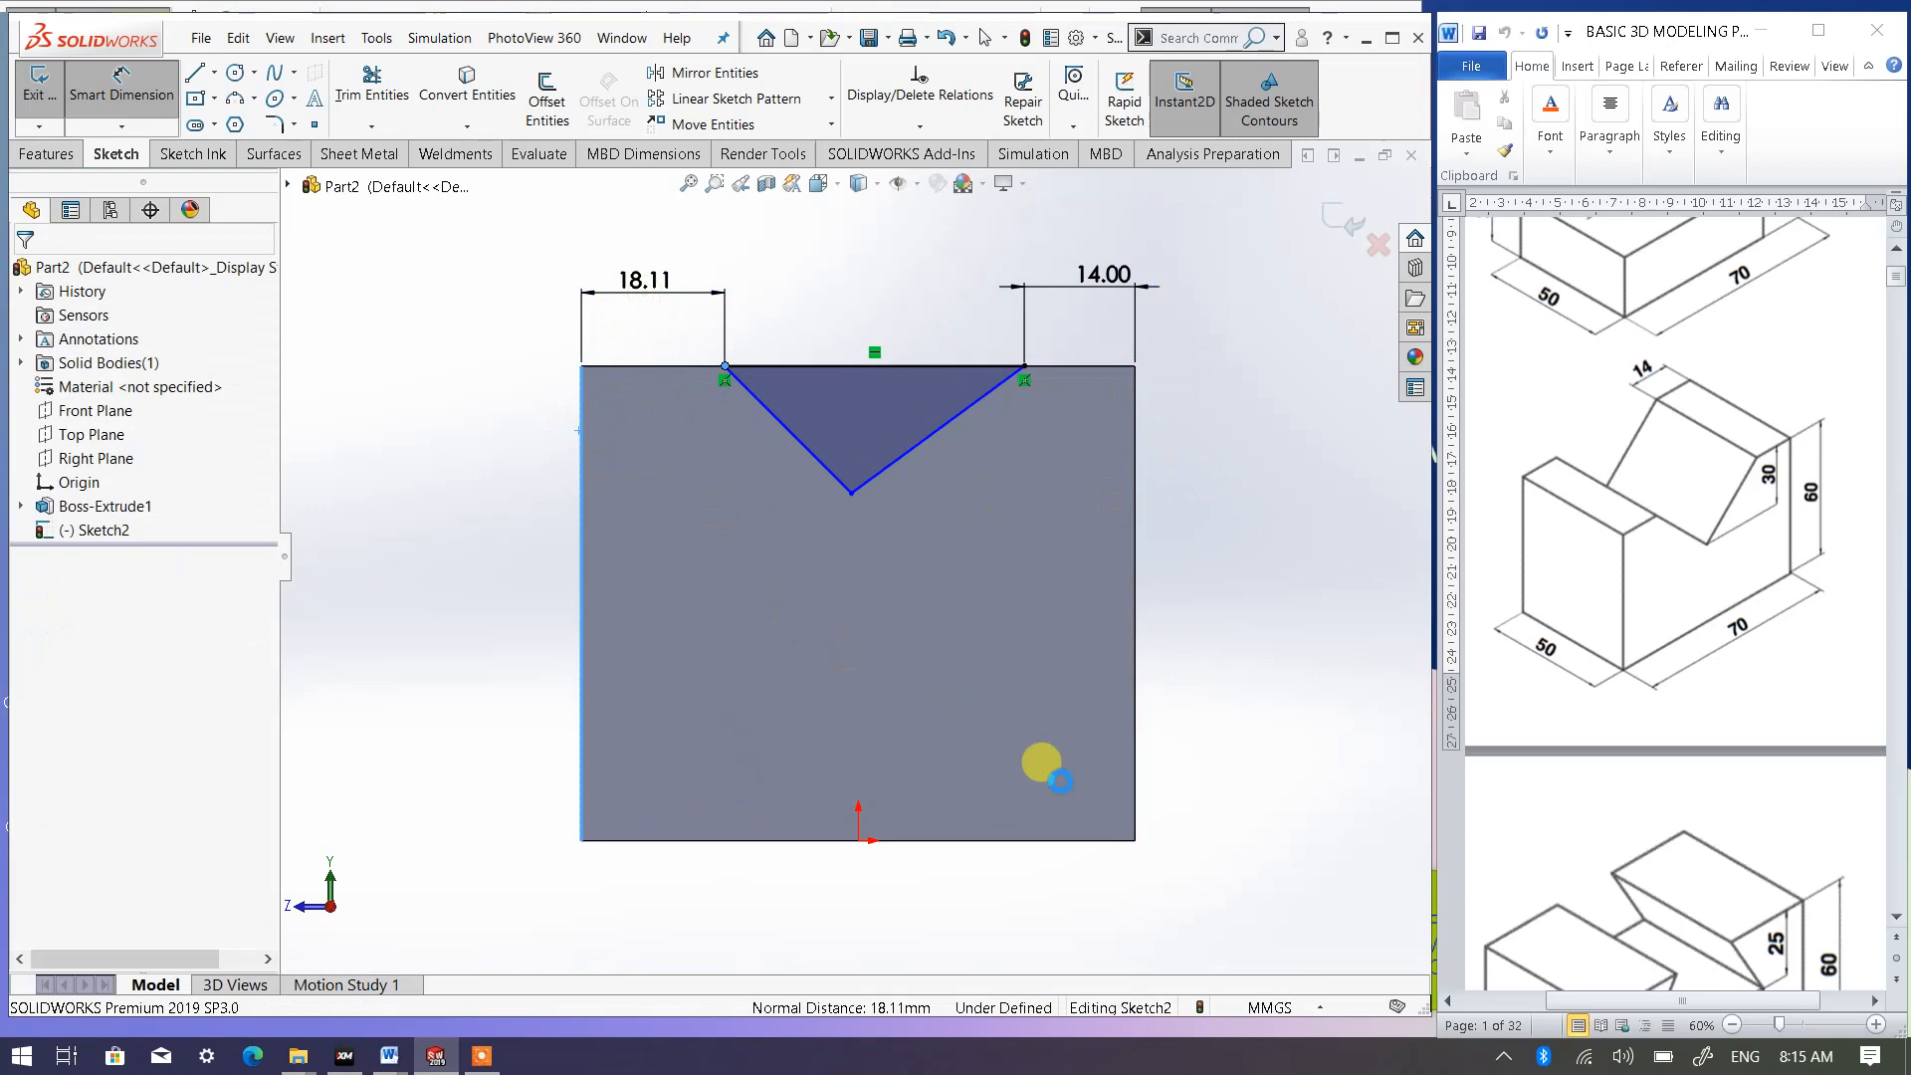
{"action": "type", "text": "14"}
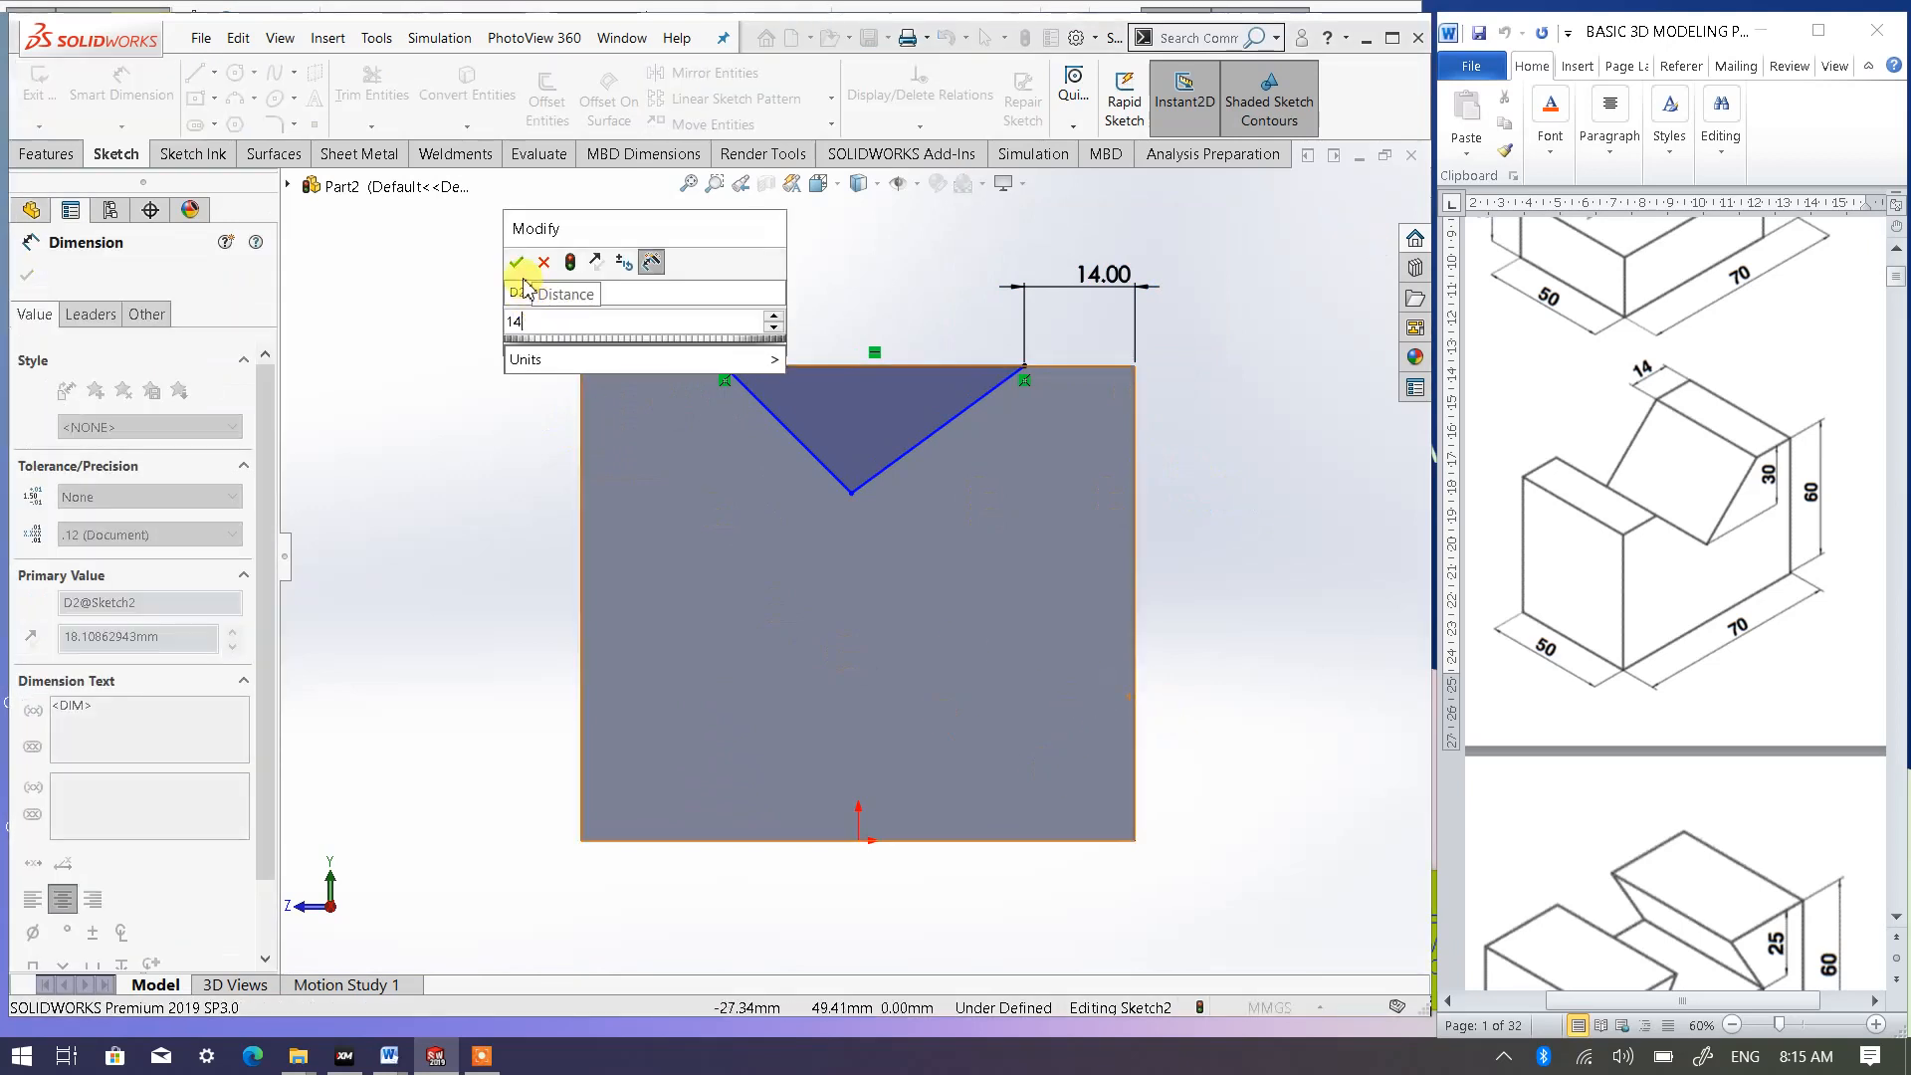
{"action": "left_click", "coordinate": [521, 267]}
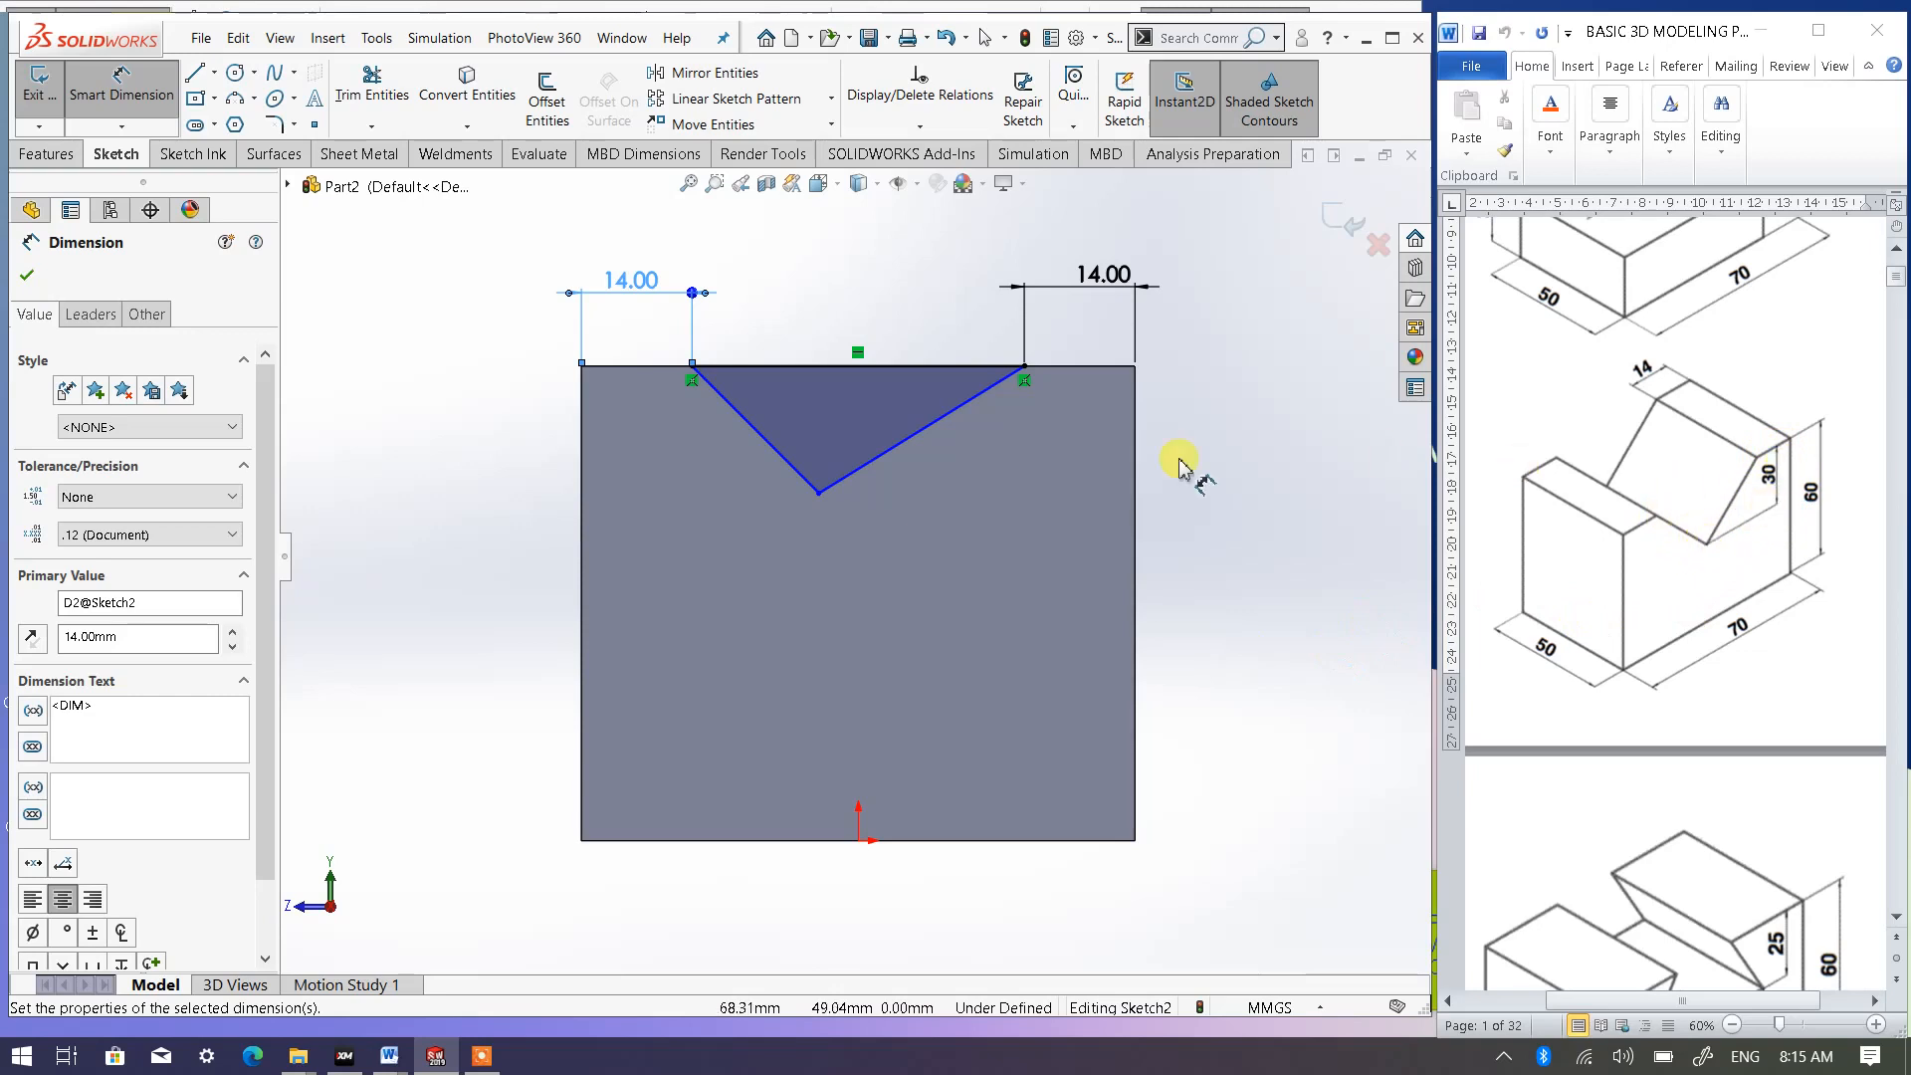
- Dimension the triangle's lower vertex 30 mm below the block's top edge and finish dimensioning
{"action": "left_click", "coordinate": [1090, 368]}
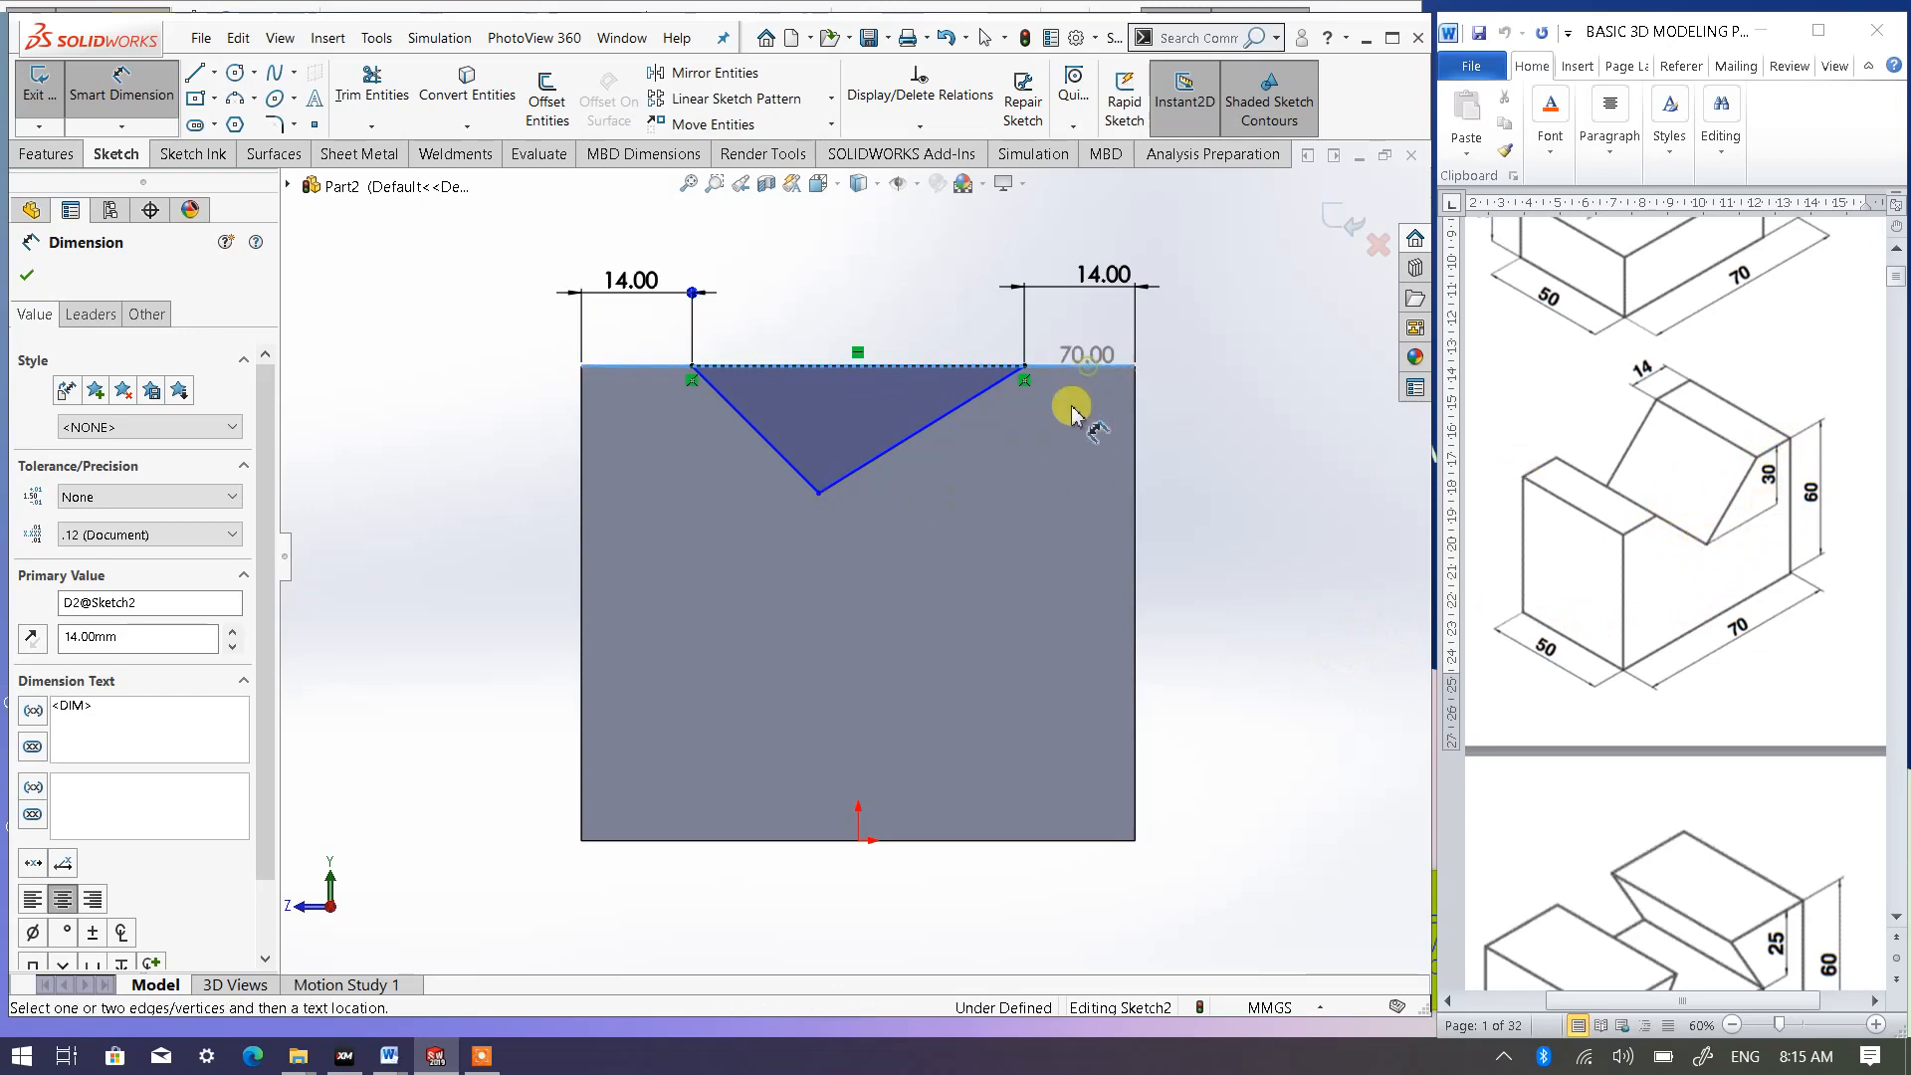
{"action": "left_click", "coordinate": [818, 493]}
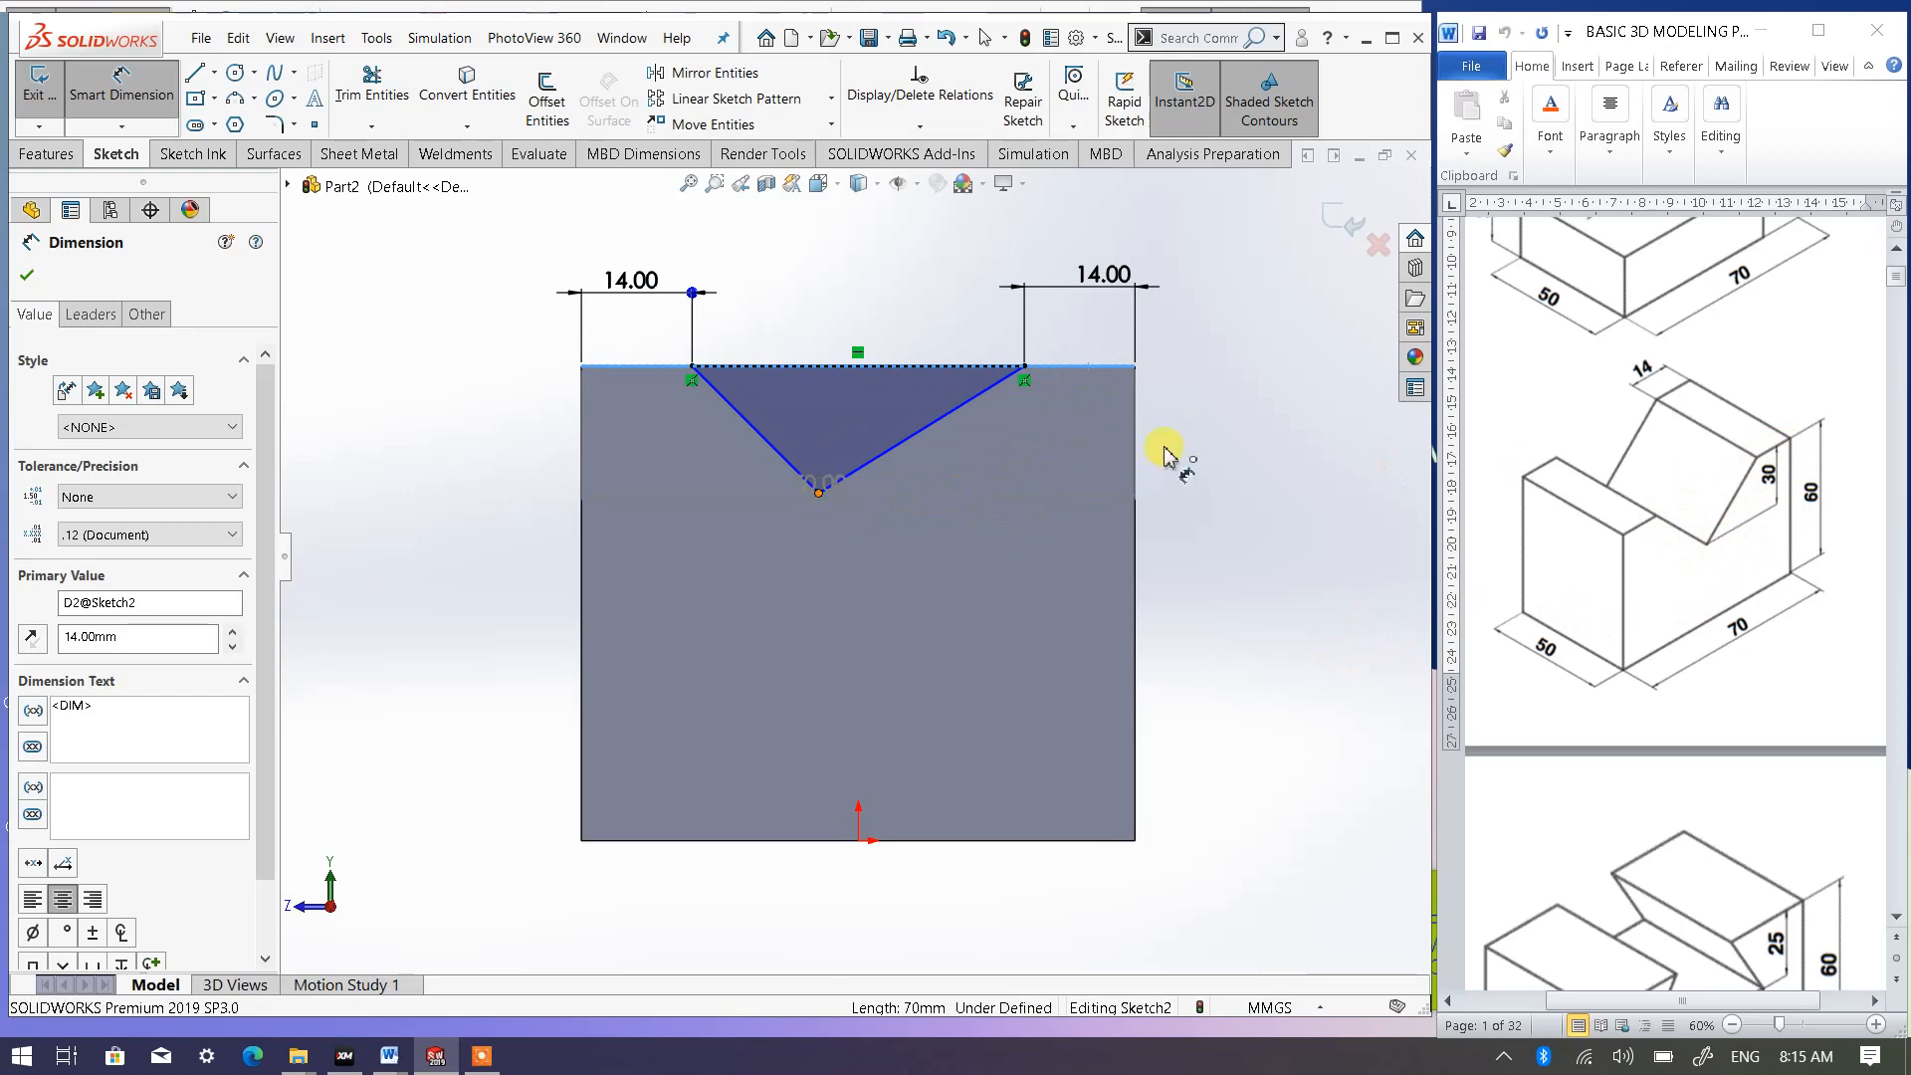
{"action": "left_click", "coordinate": [1273, 634]}
{"action": "type", "text": "30"}
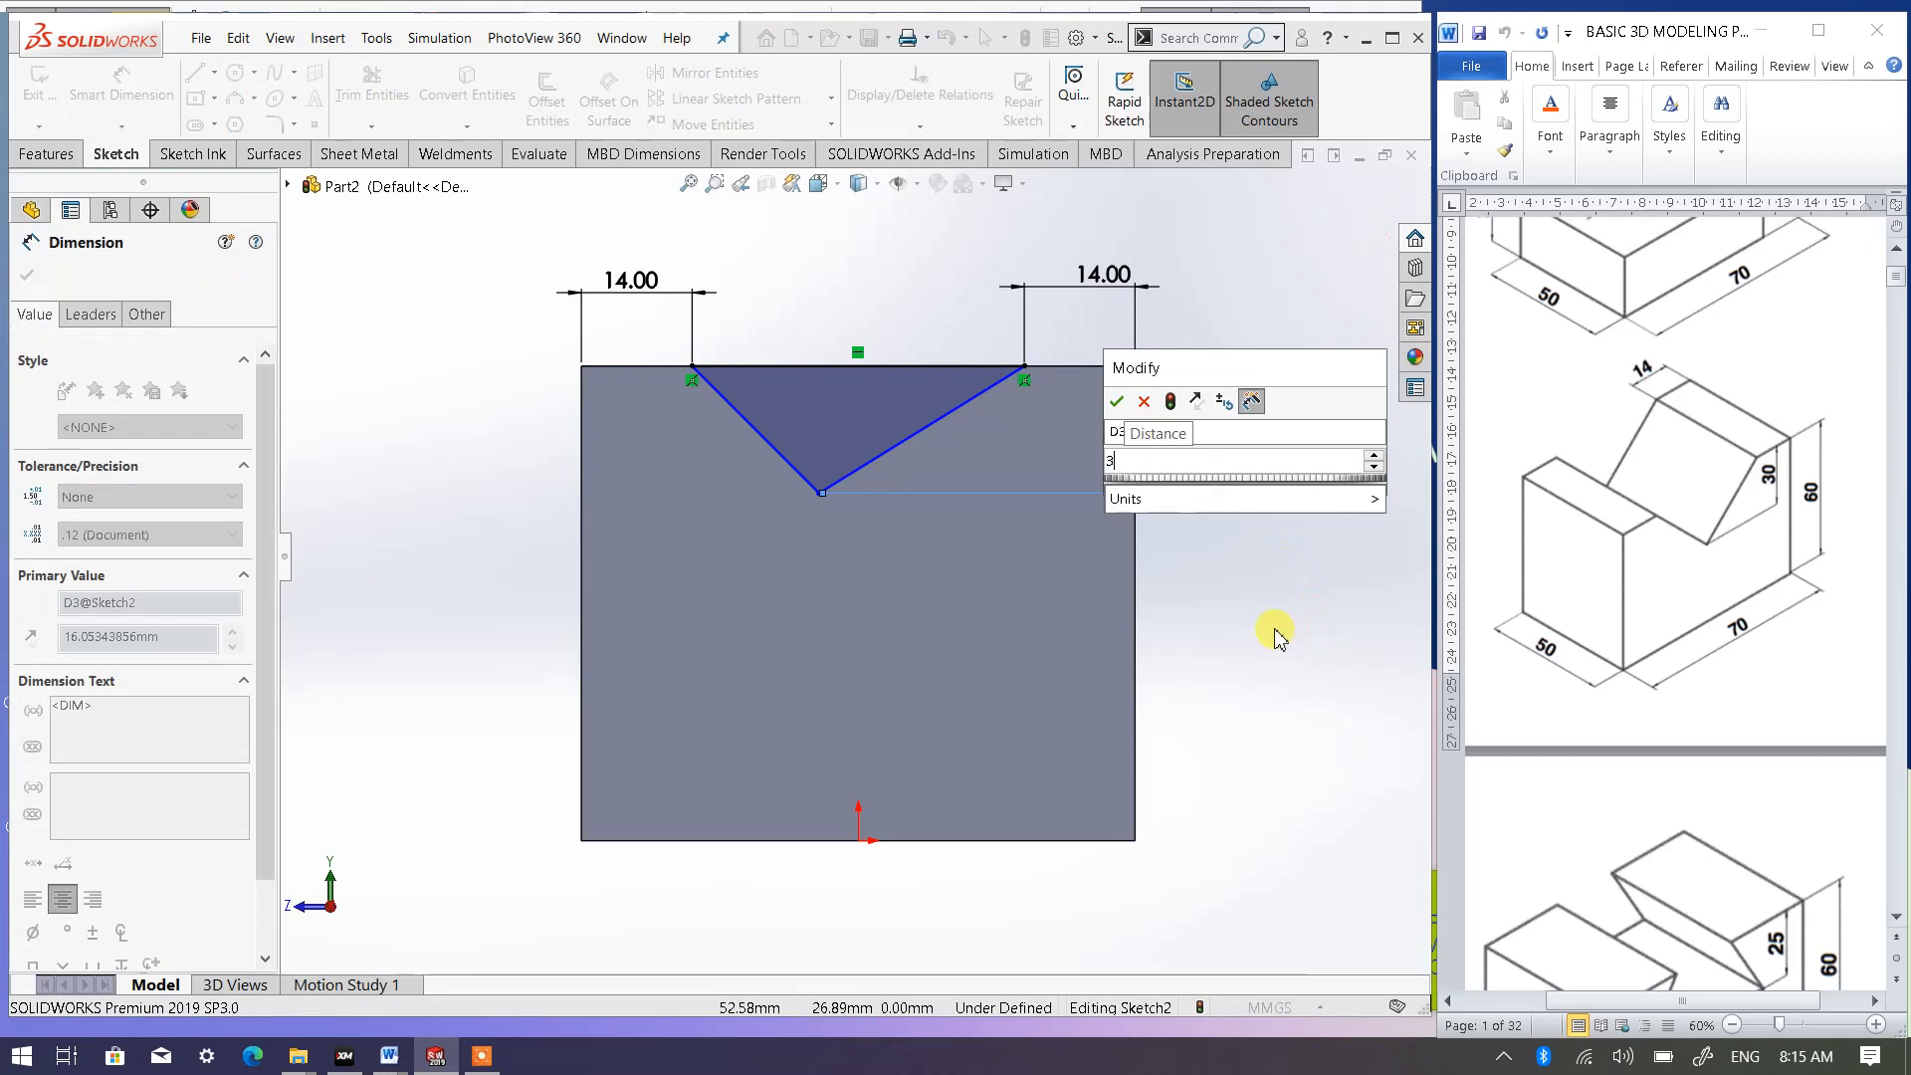
{"action": "left_click", "coordinate": [1117, 401]}
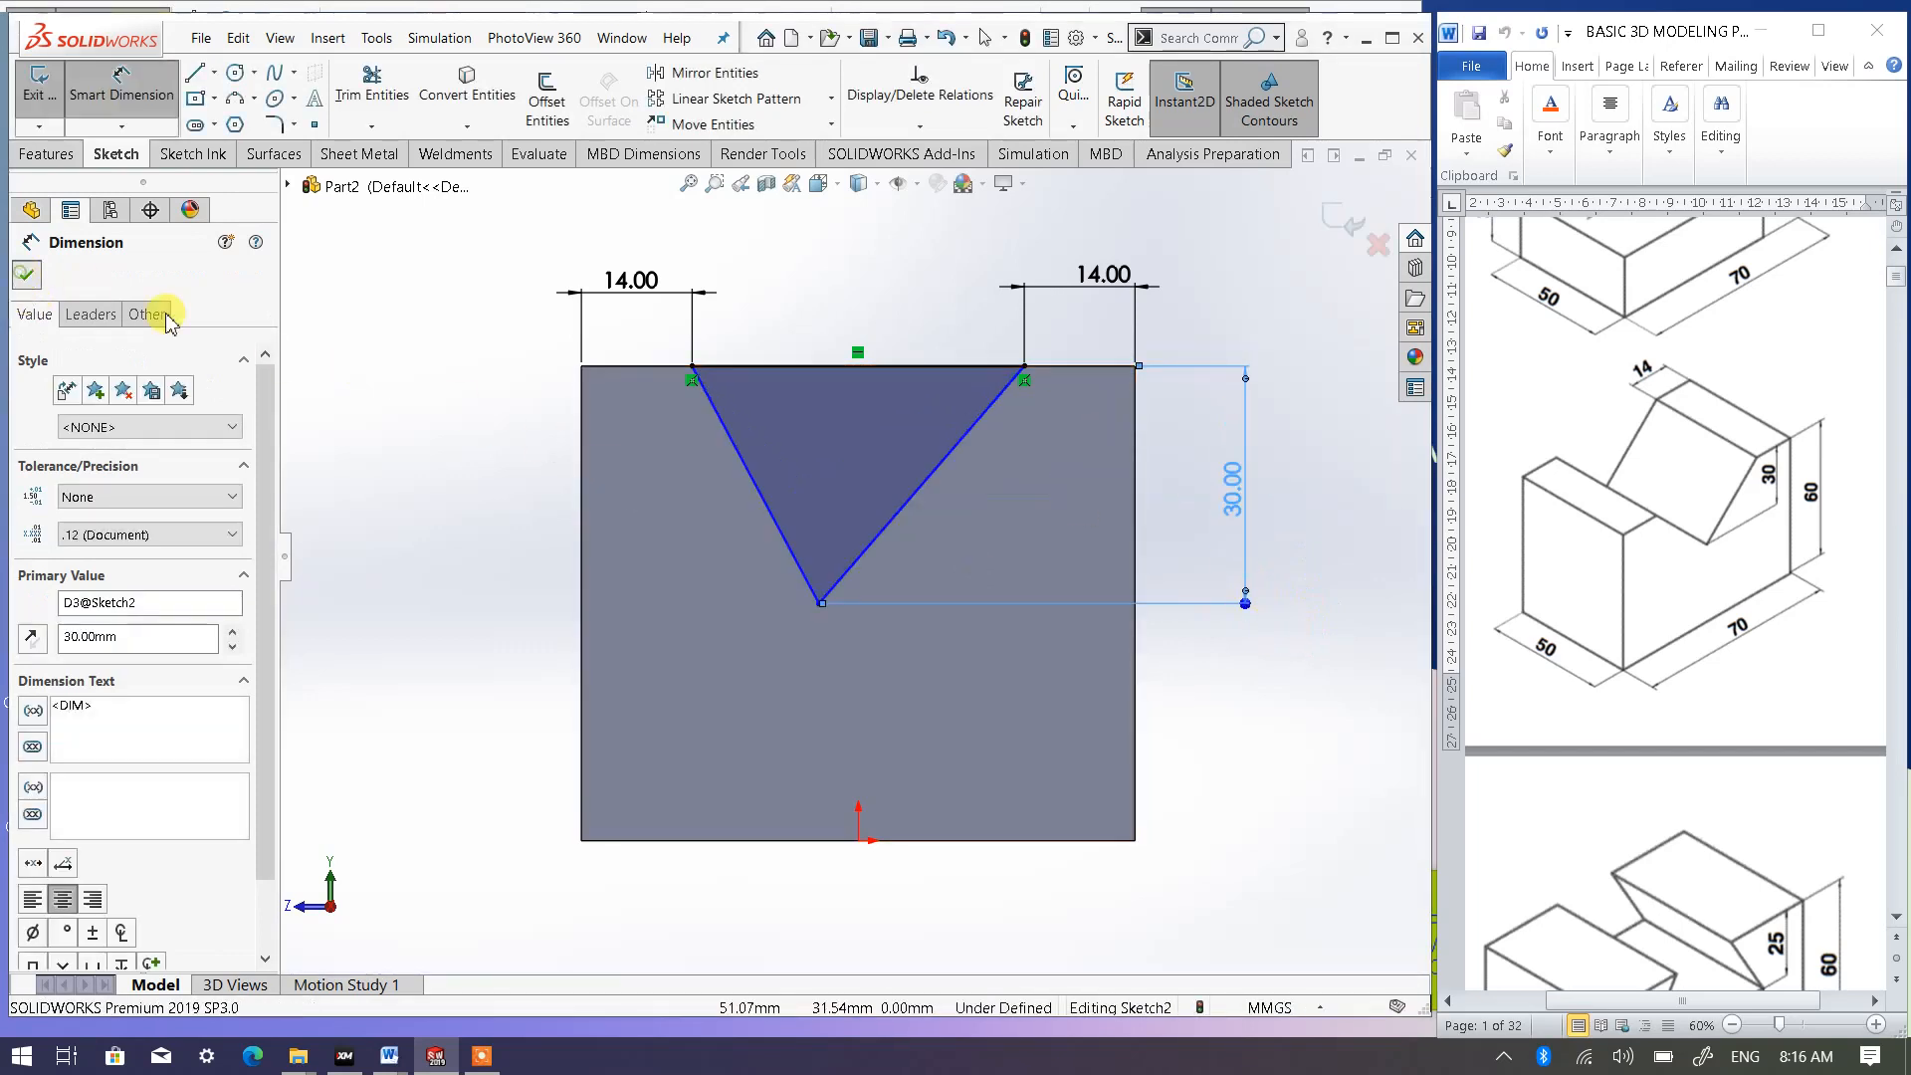
{"action": "left_click", "coordinate": [26, 277]}
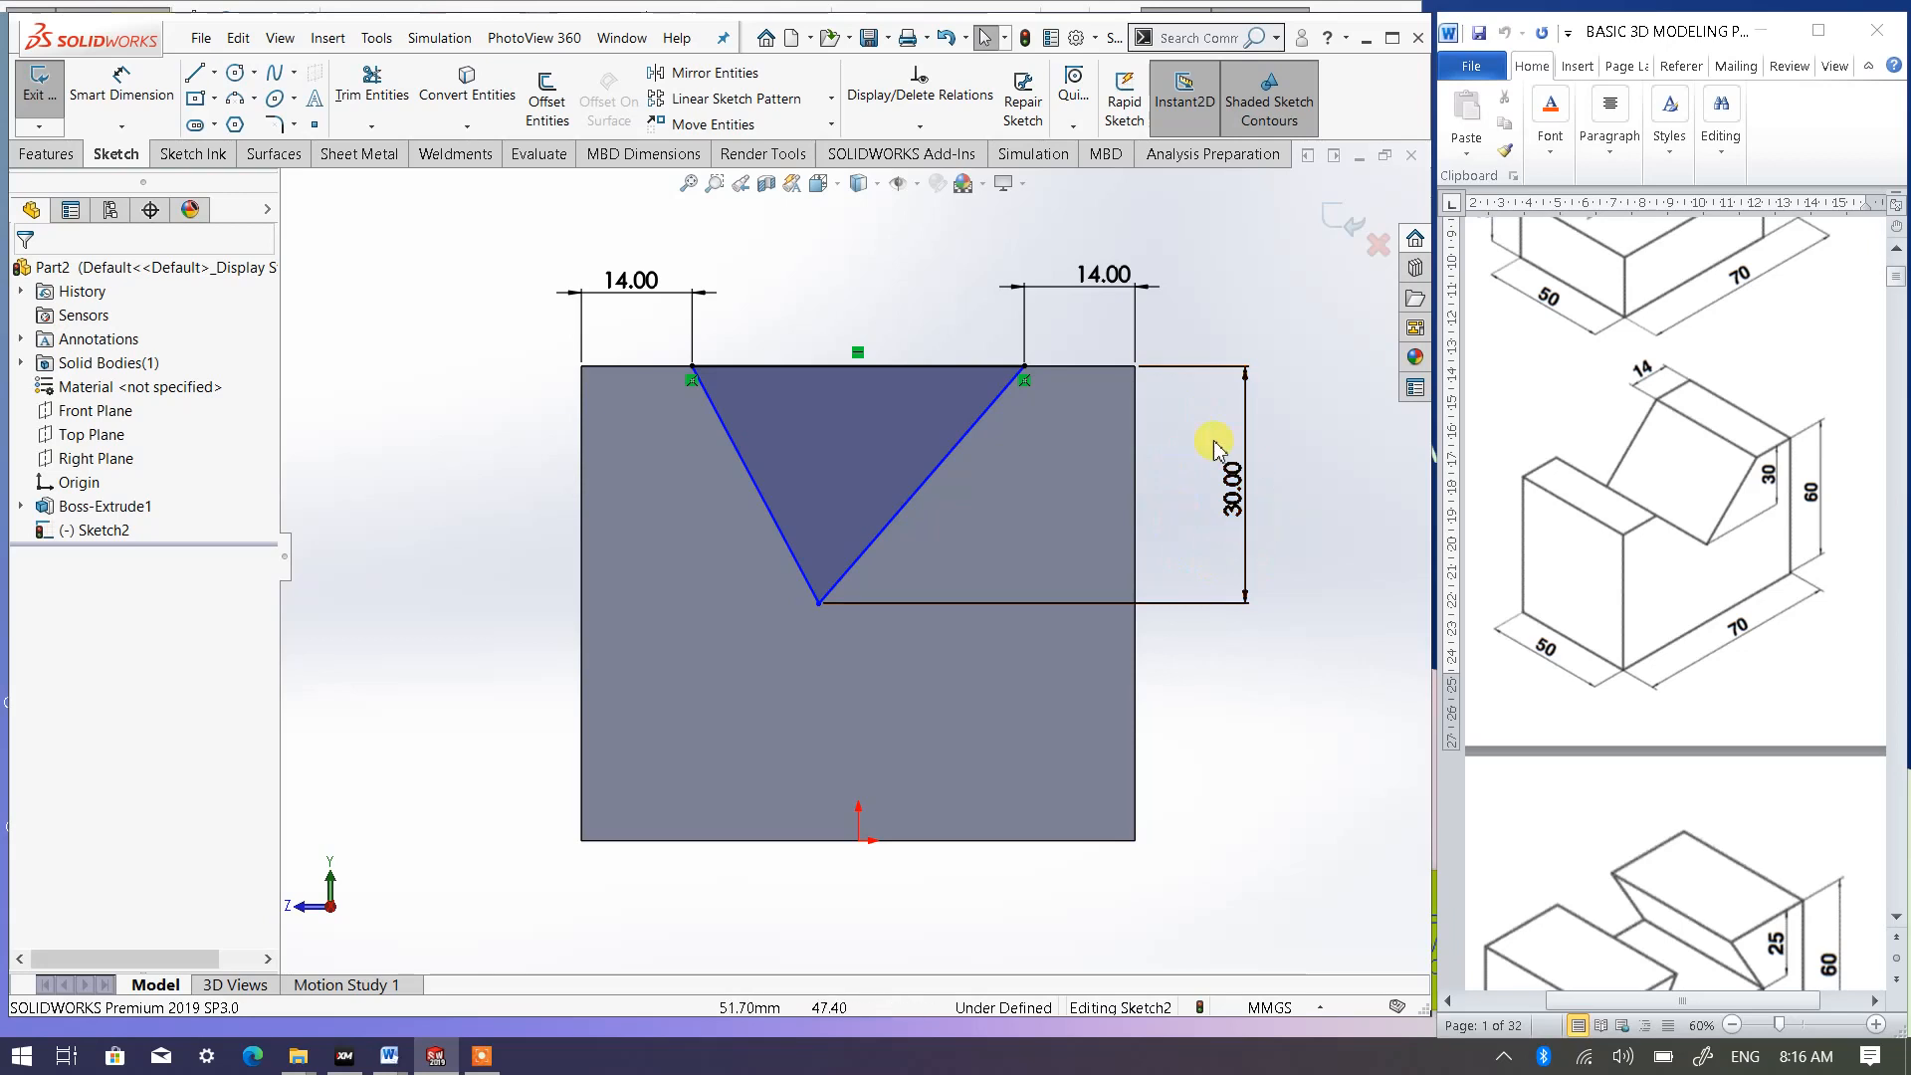
- Add a Vertical relation between the origin and the triangle's lower vertex
{"action": "left_click", "coordinate": [859, 843]}
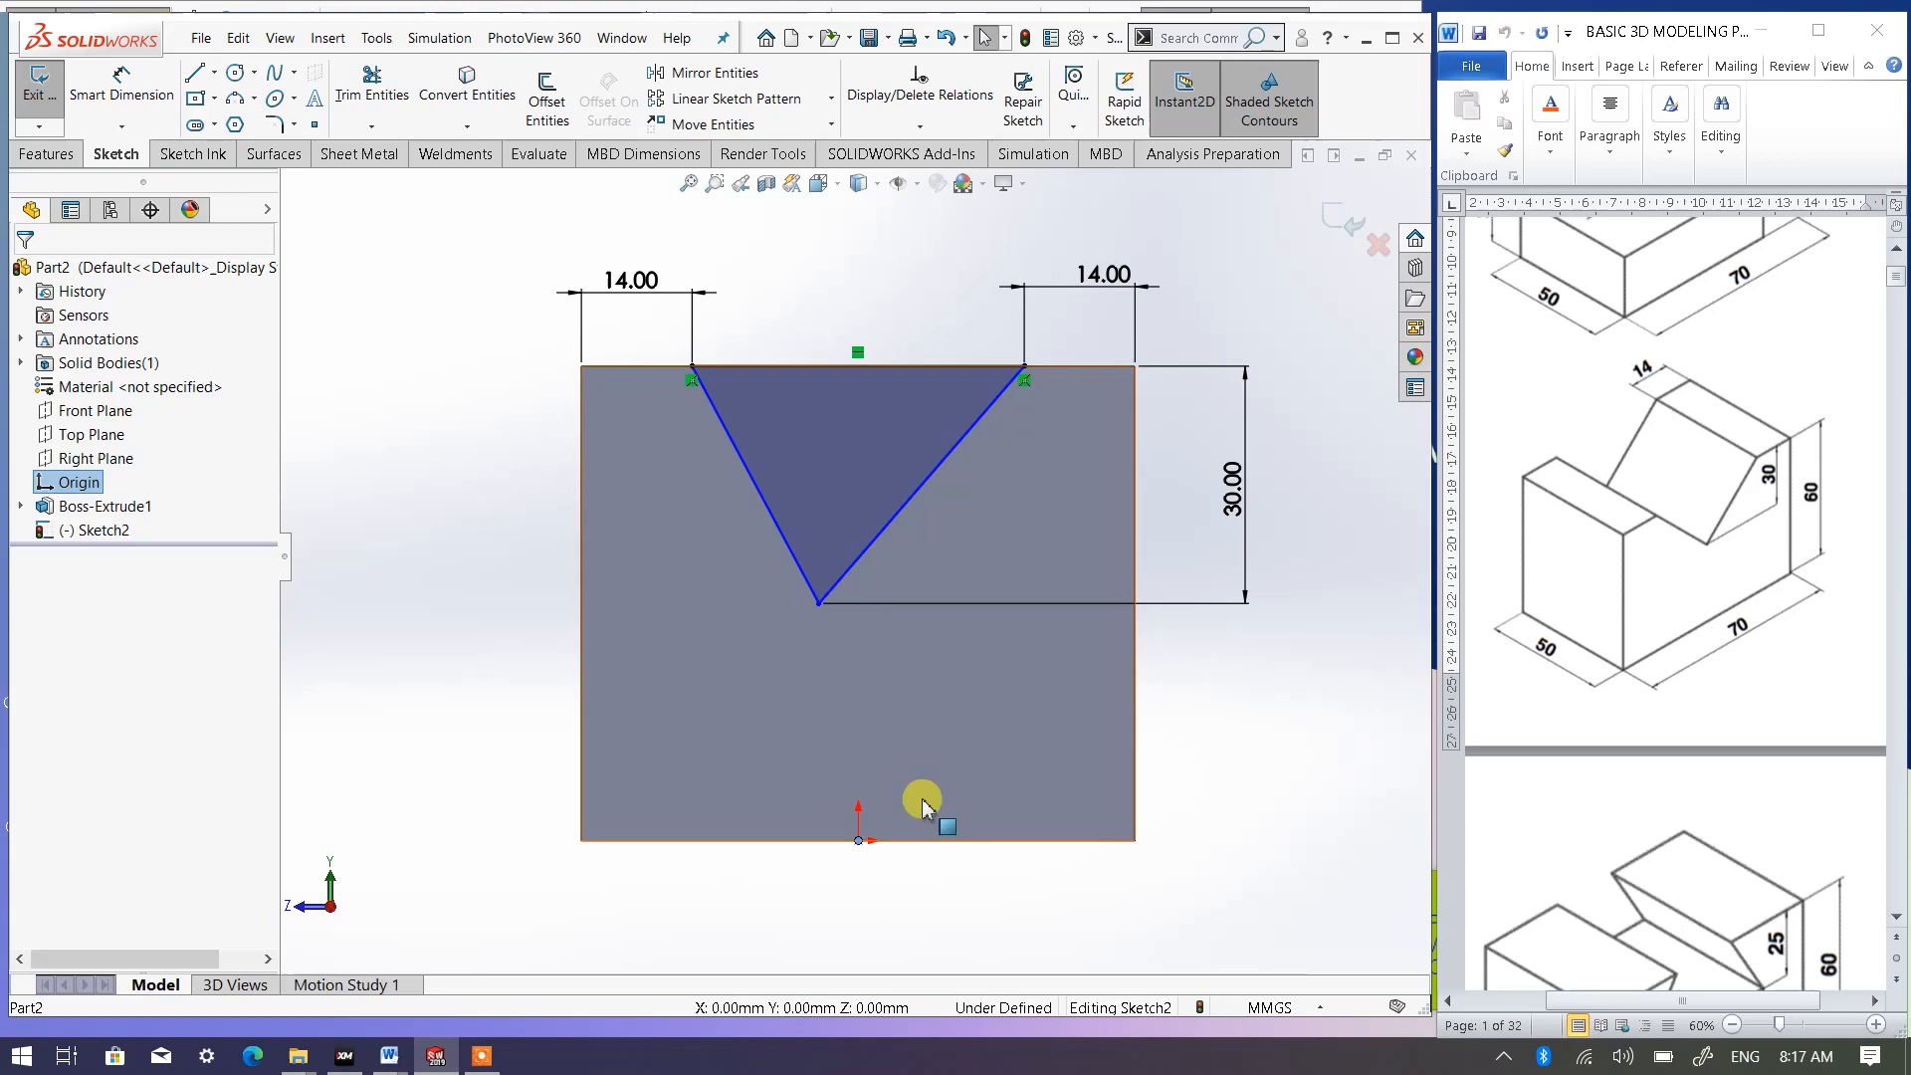
{"action": "left_click", "coordinate": [818, 604], "text": "ctrl"}
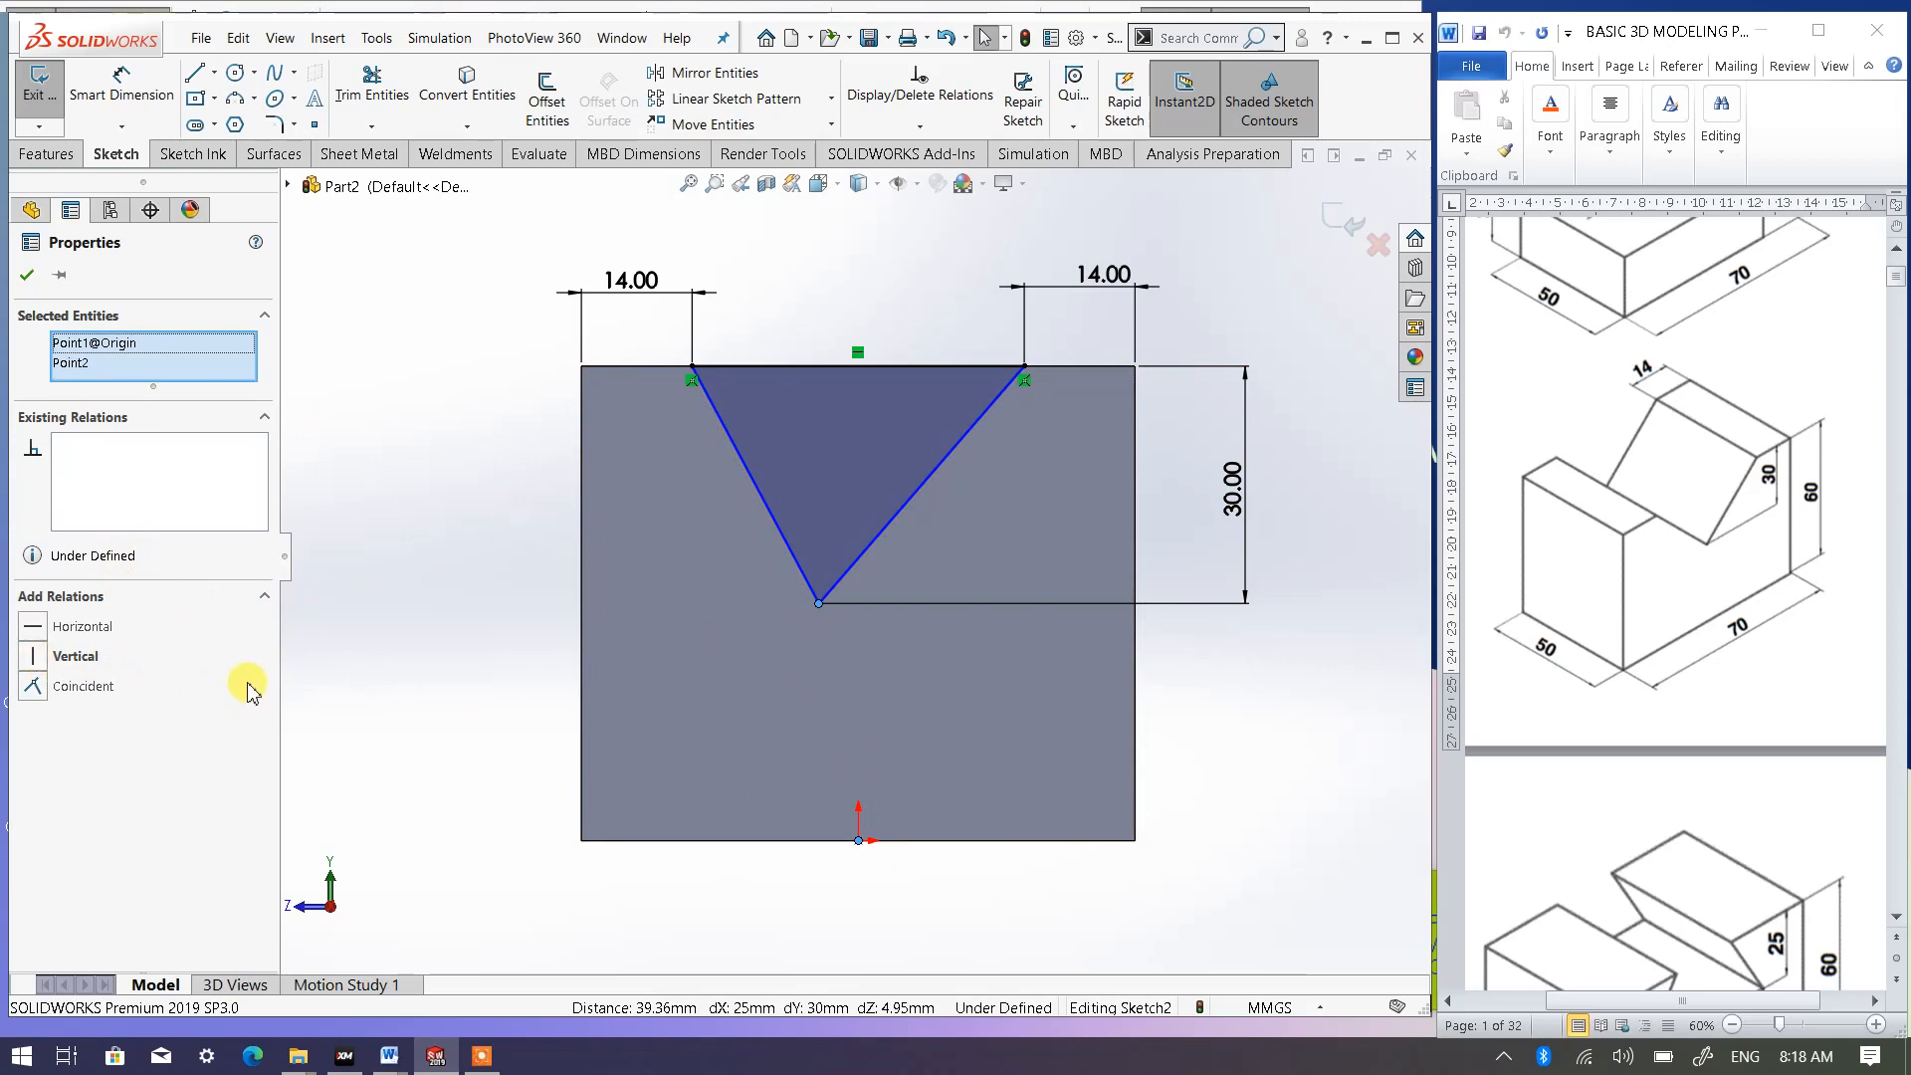
{"action": "left_click", "coordinate": [33, 659]}
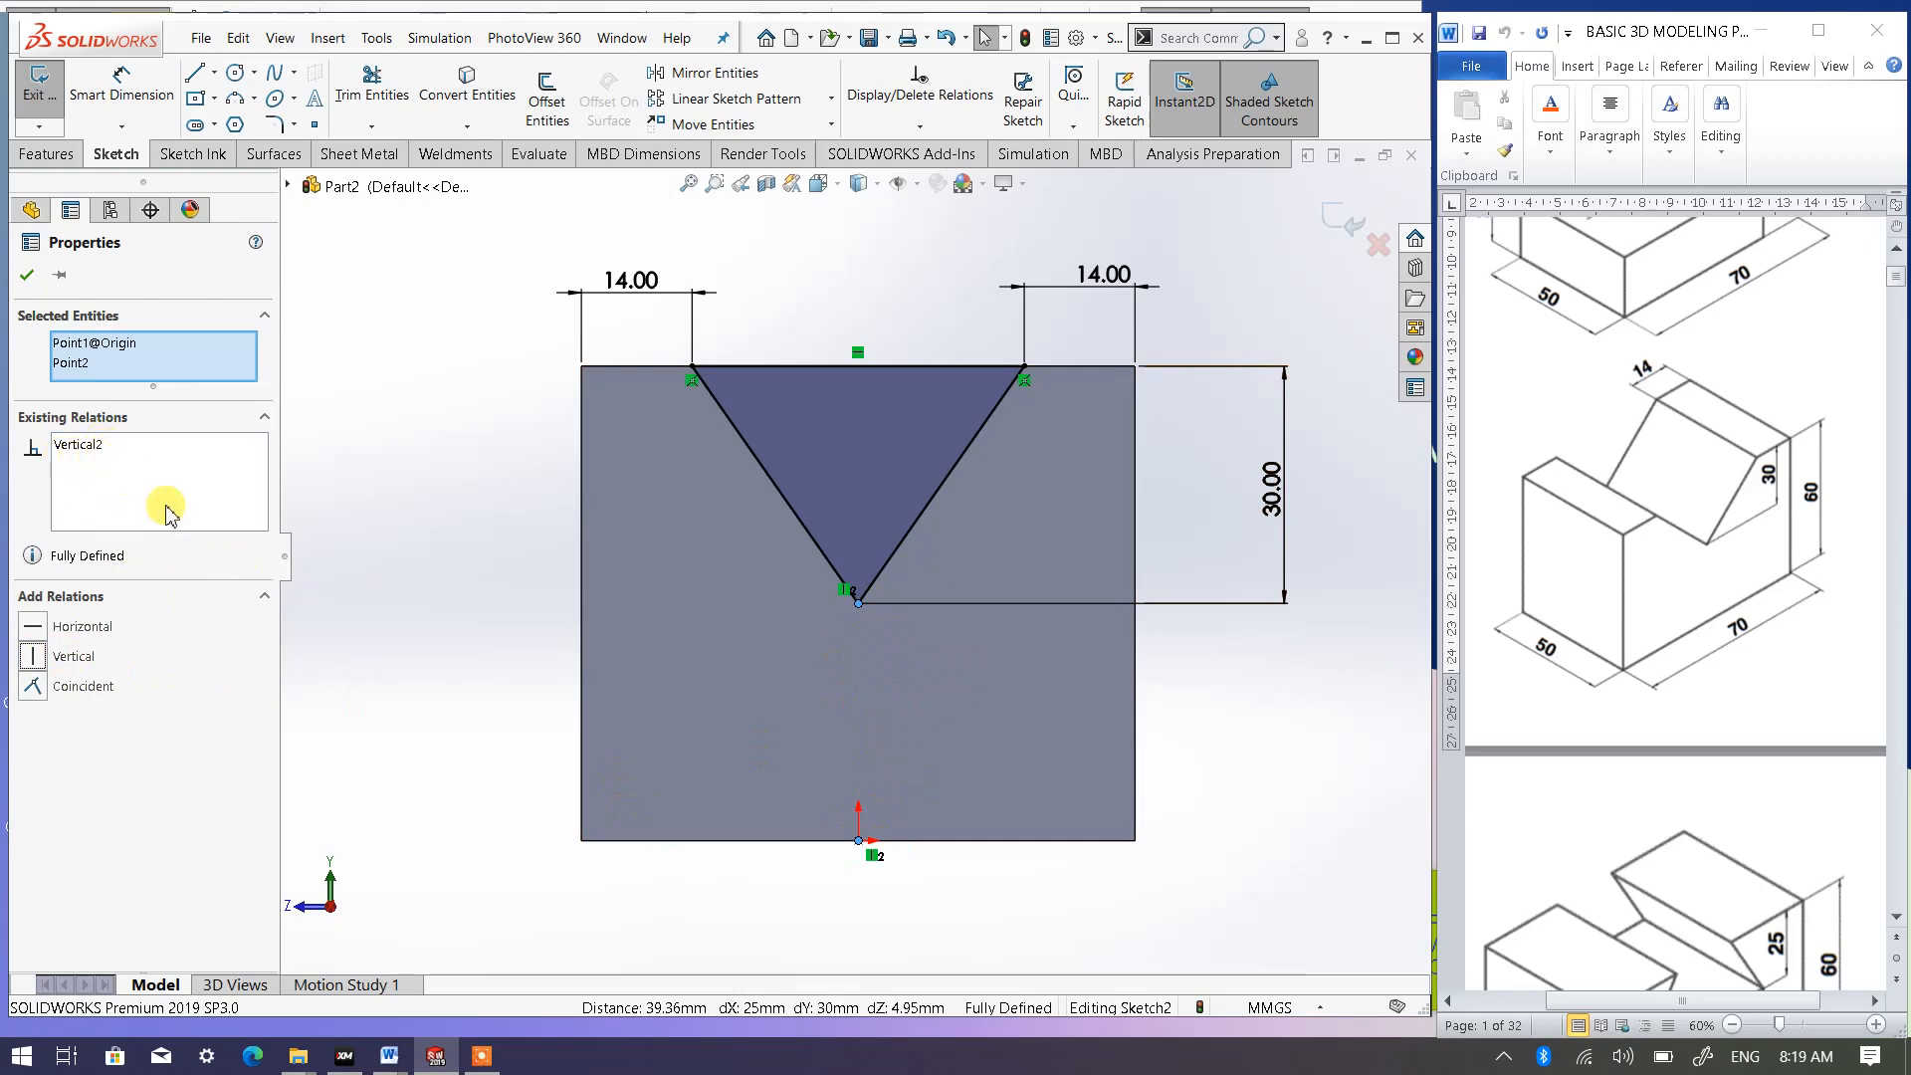
{"action": "left_click", "coordinate": [24, 276]}
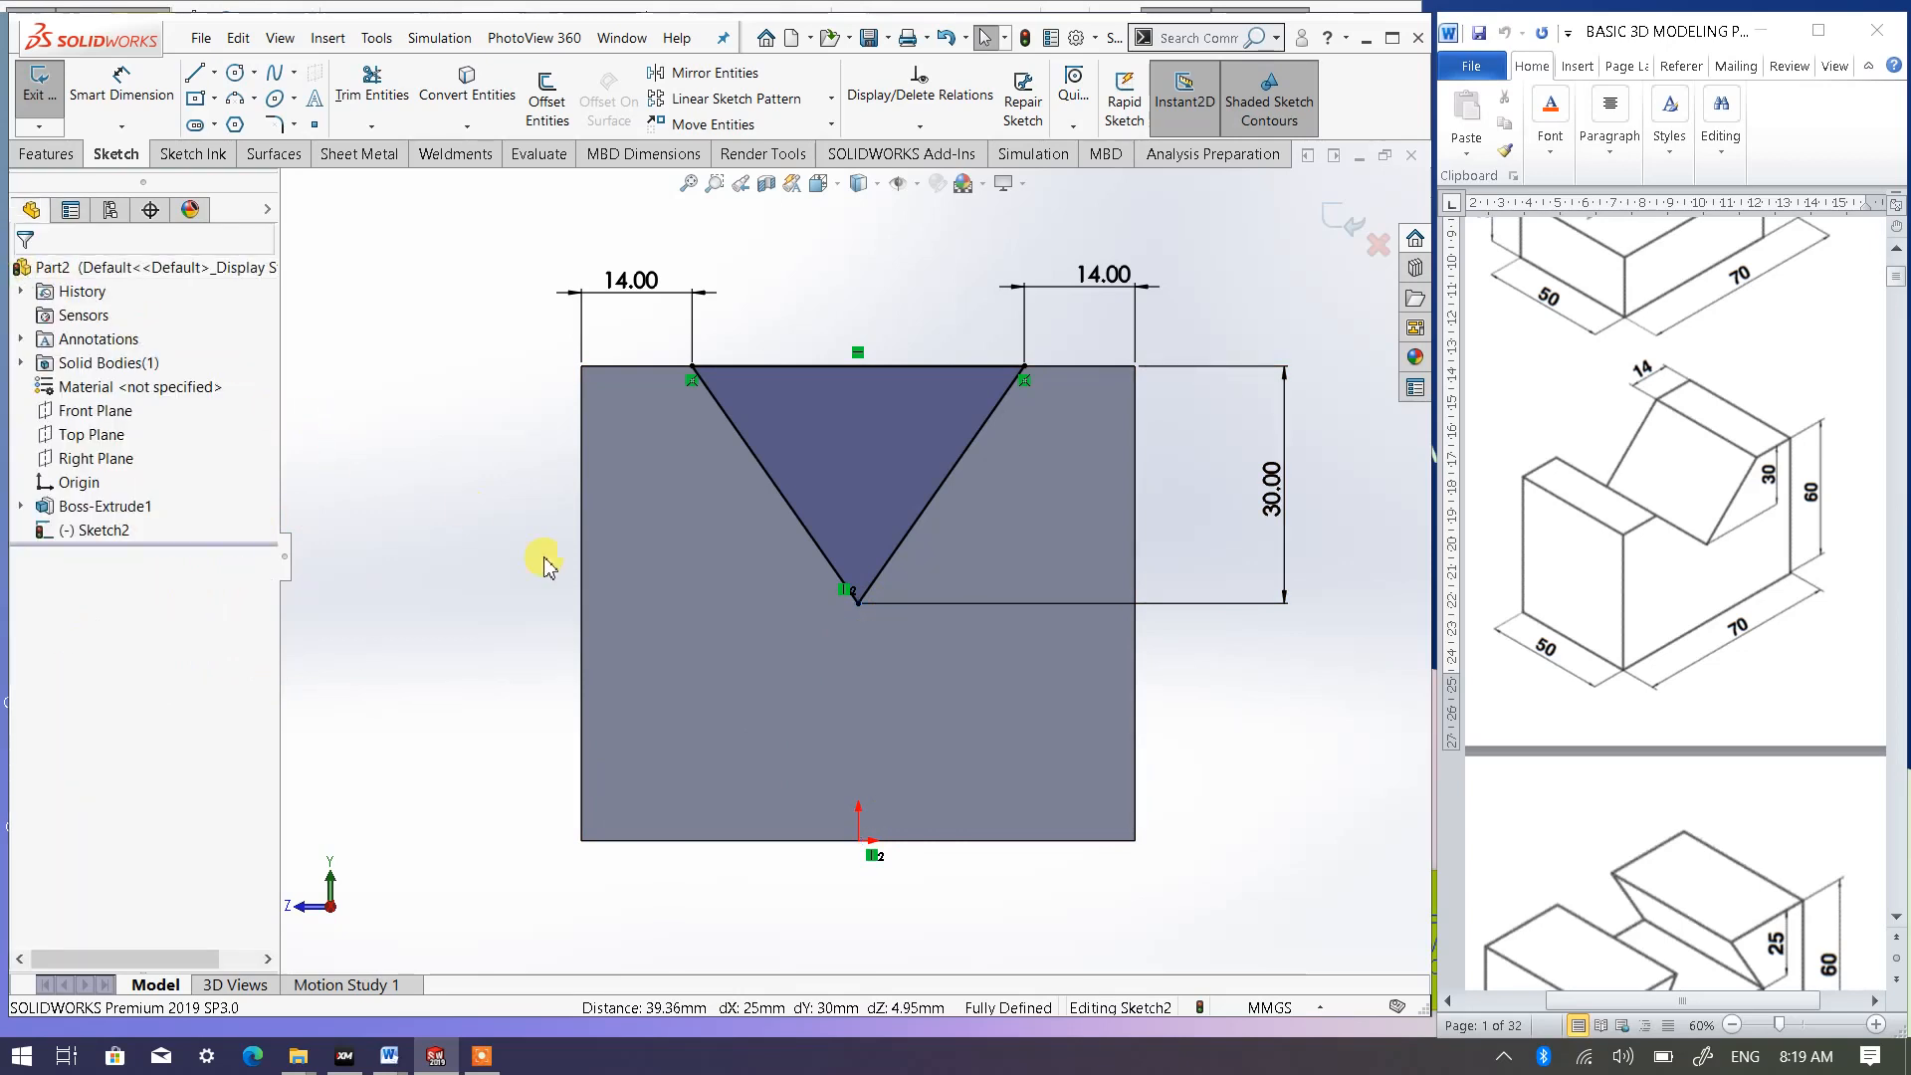
- Cut the triangular profile through the whole block with an Extruded Cut set to Through All
{"action": "middle_click_drag", "start_coordinate": [541, 584], "coordinate": [605, 687]}
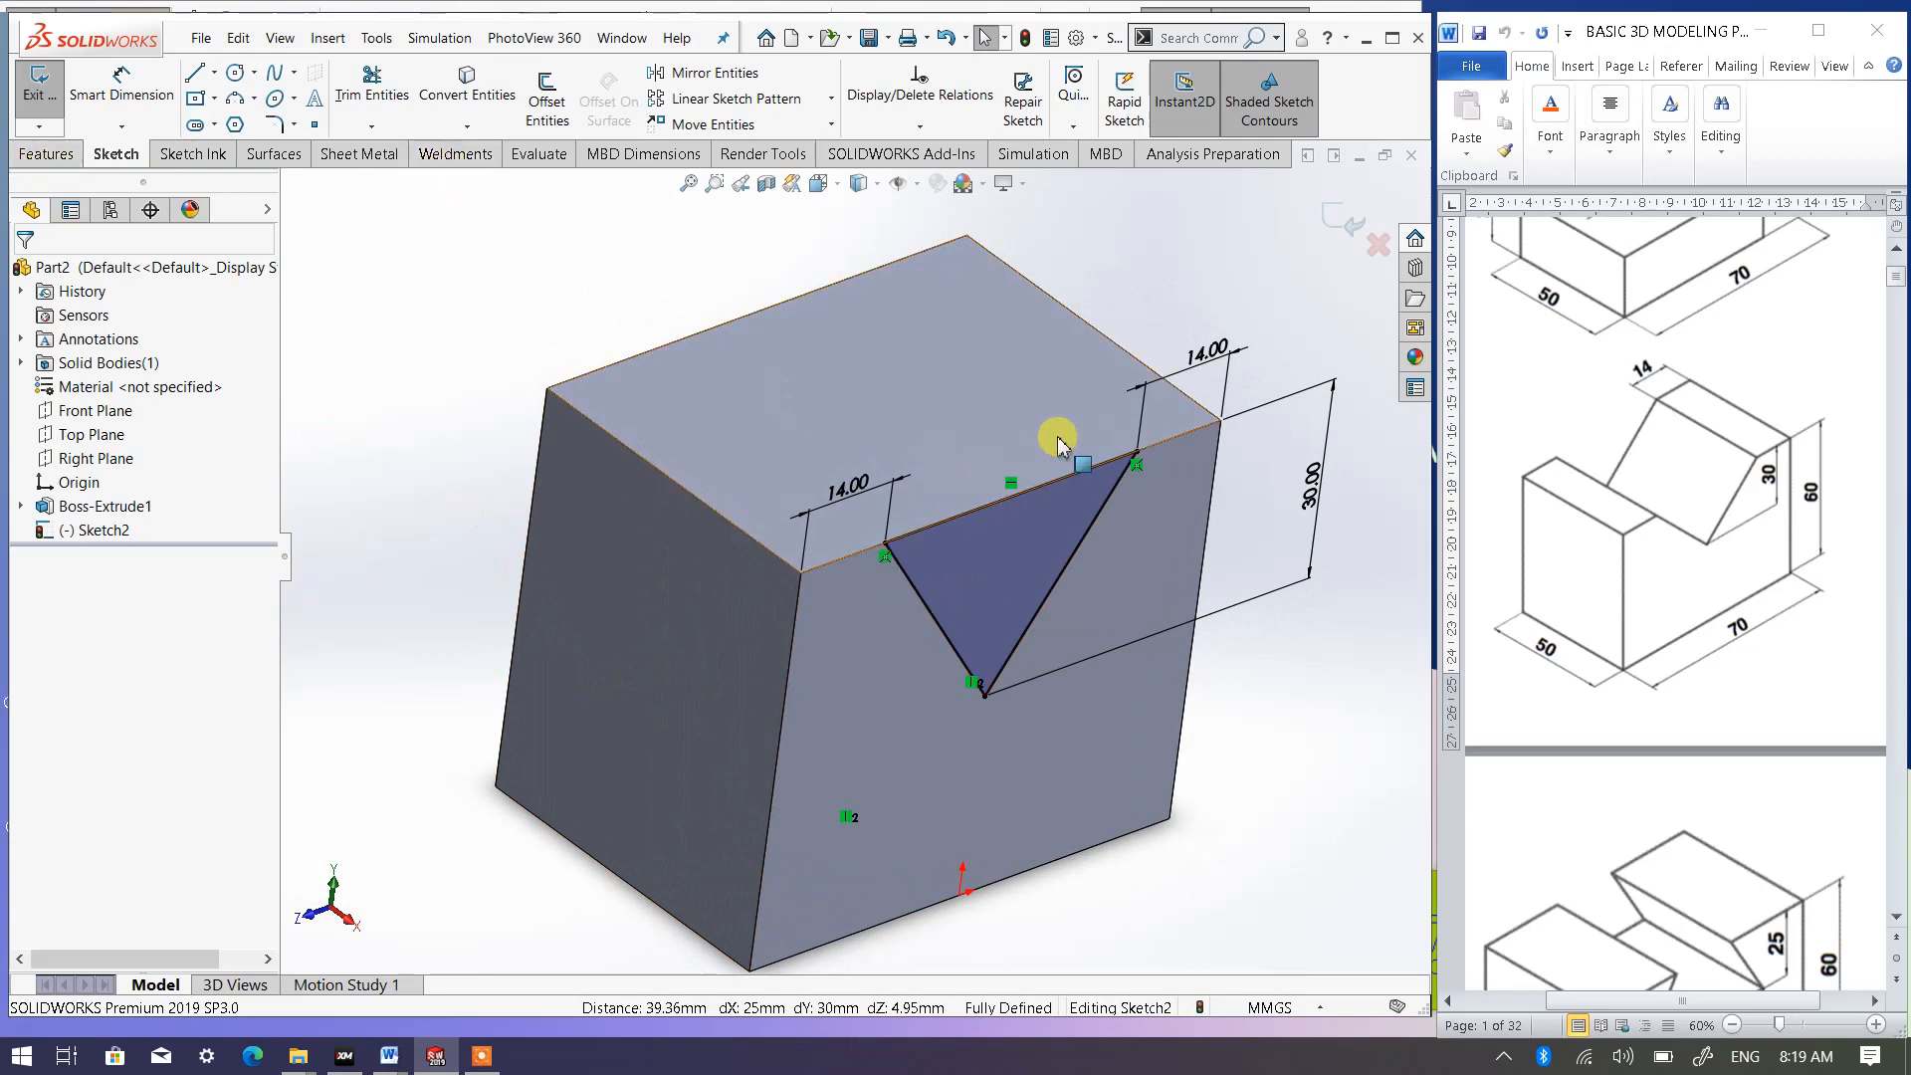
{"action": "scroll", "coordinate": [734, 444], "scroll_direction": "up", "scroll_amount": 2}
{"action": "scroll", "coordinate": [757, 443], "scroll_direction": "down", "scroll_amount": 2}
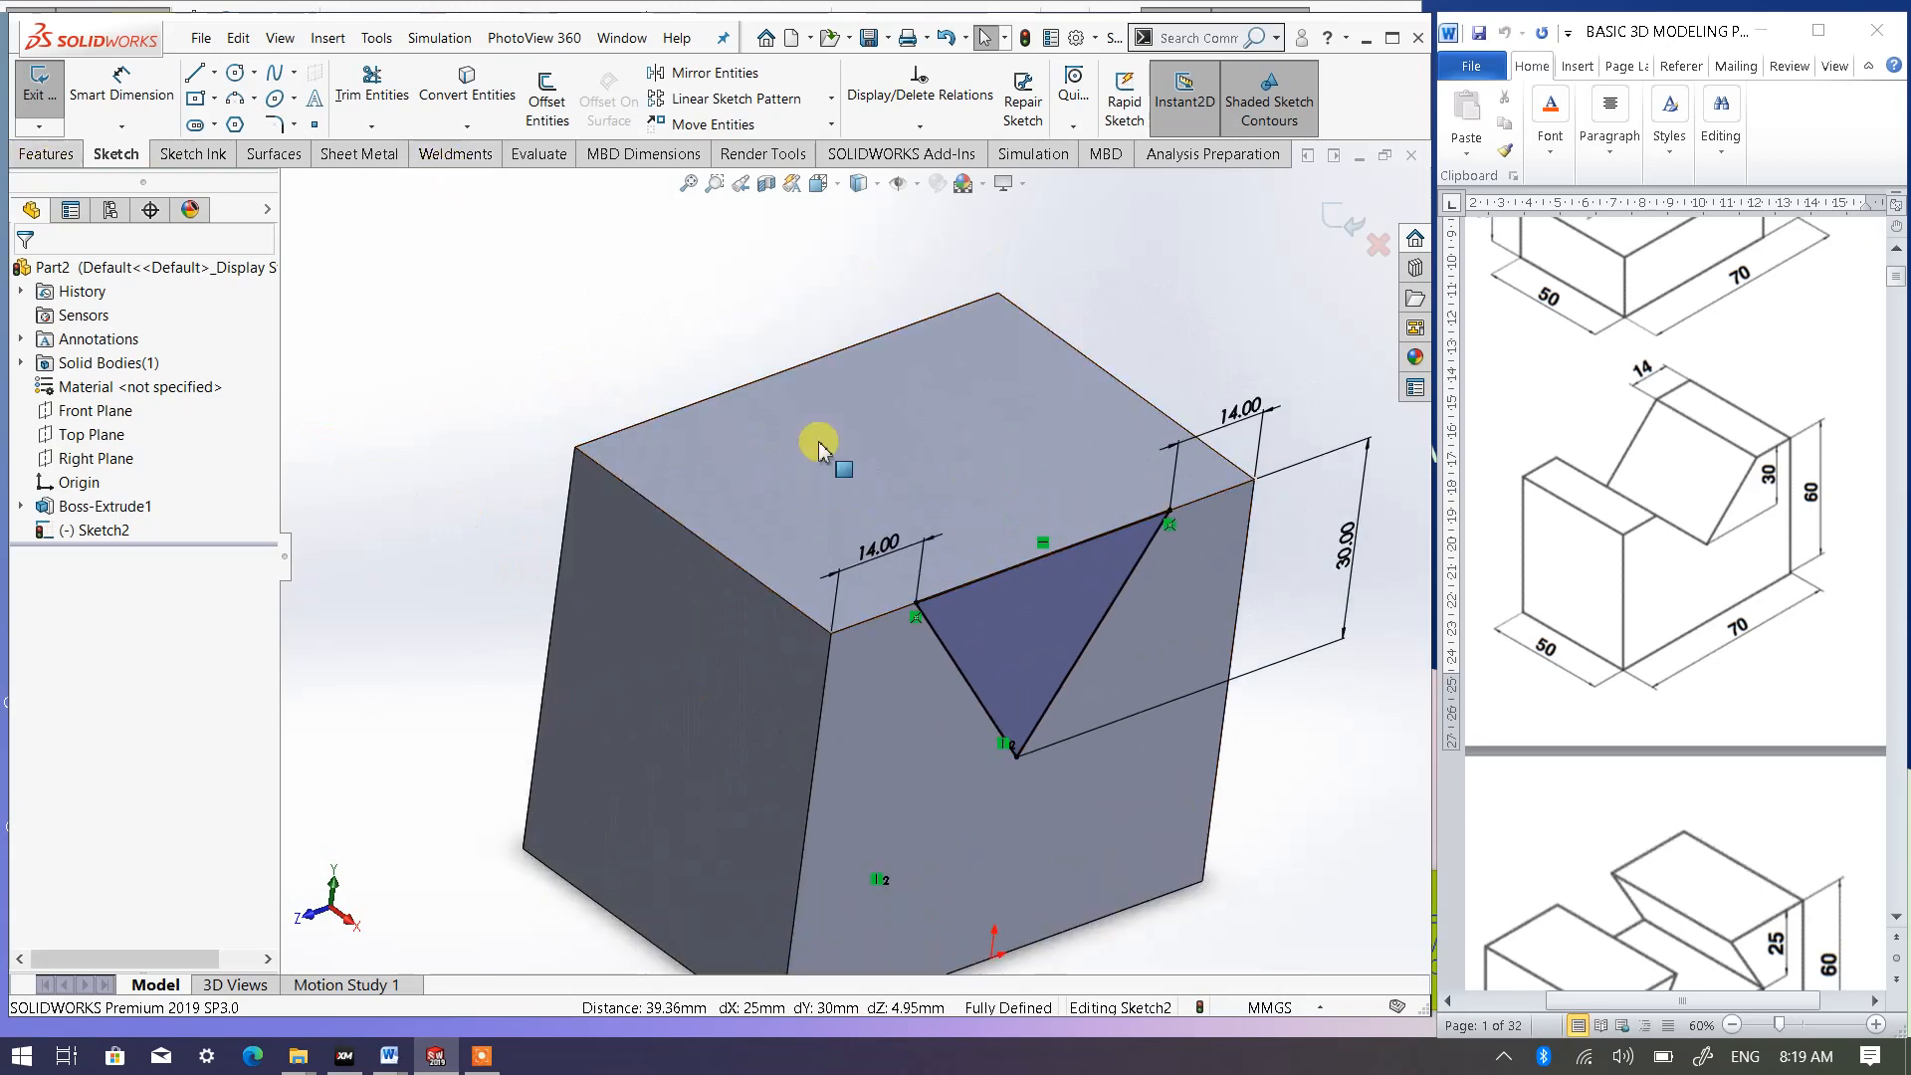
{"action": "left_click", "coordinate": [47, 154]}
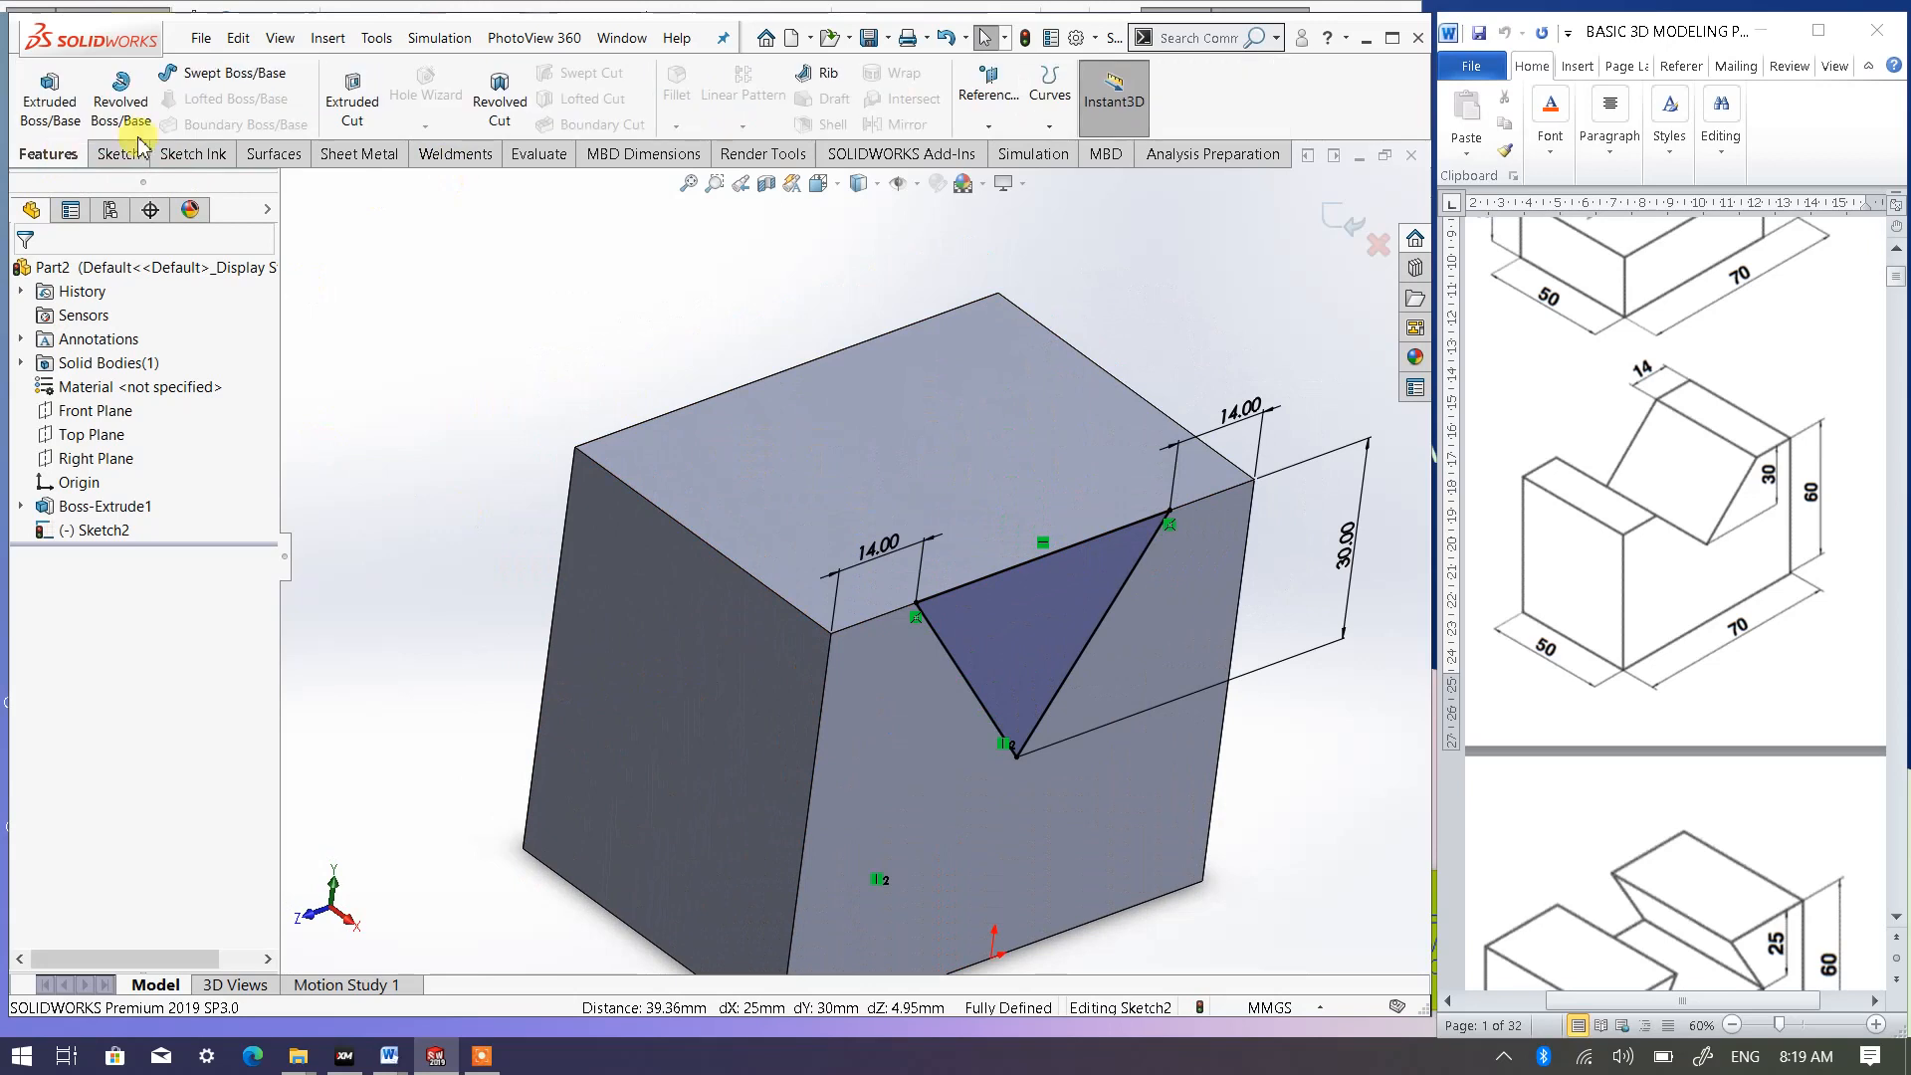
{"action": "left_click", "coordinate": [352, 104]}
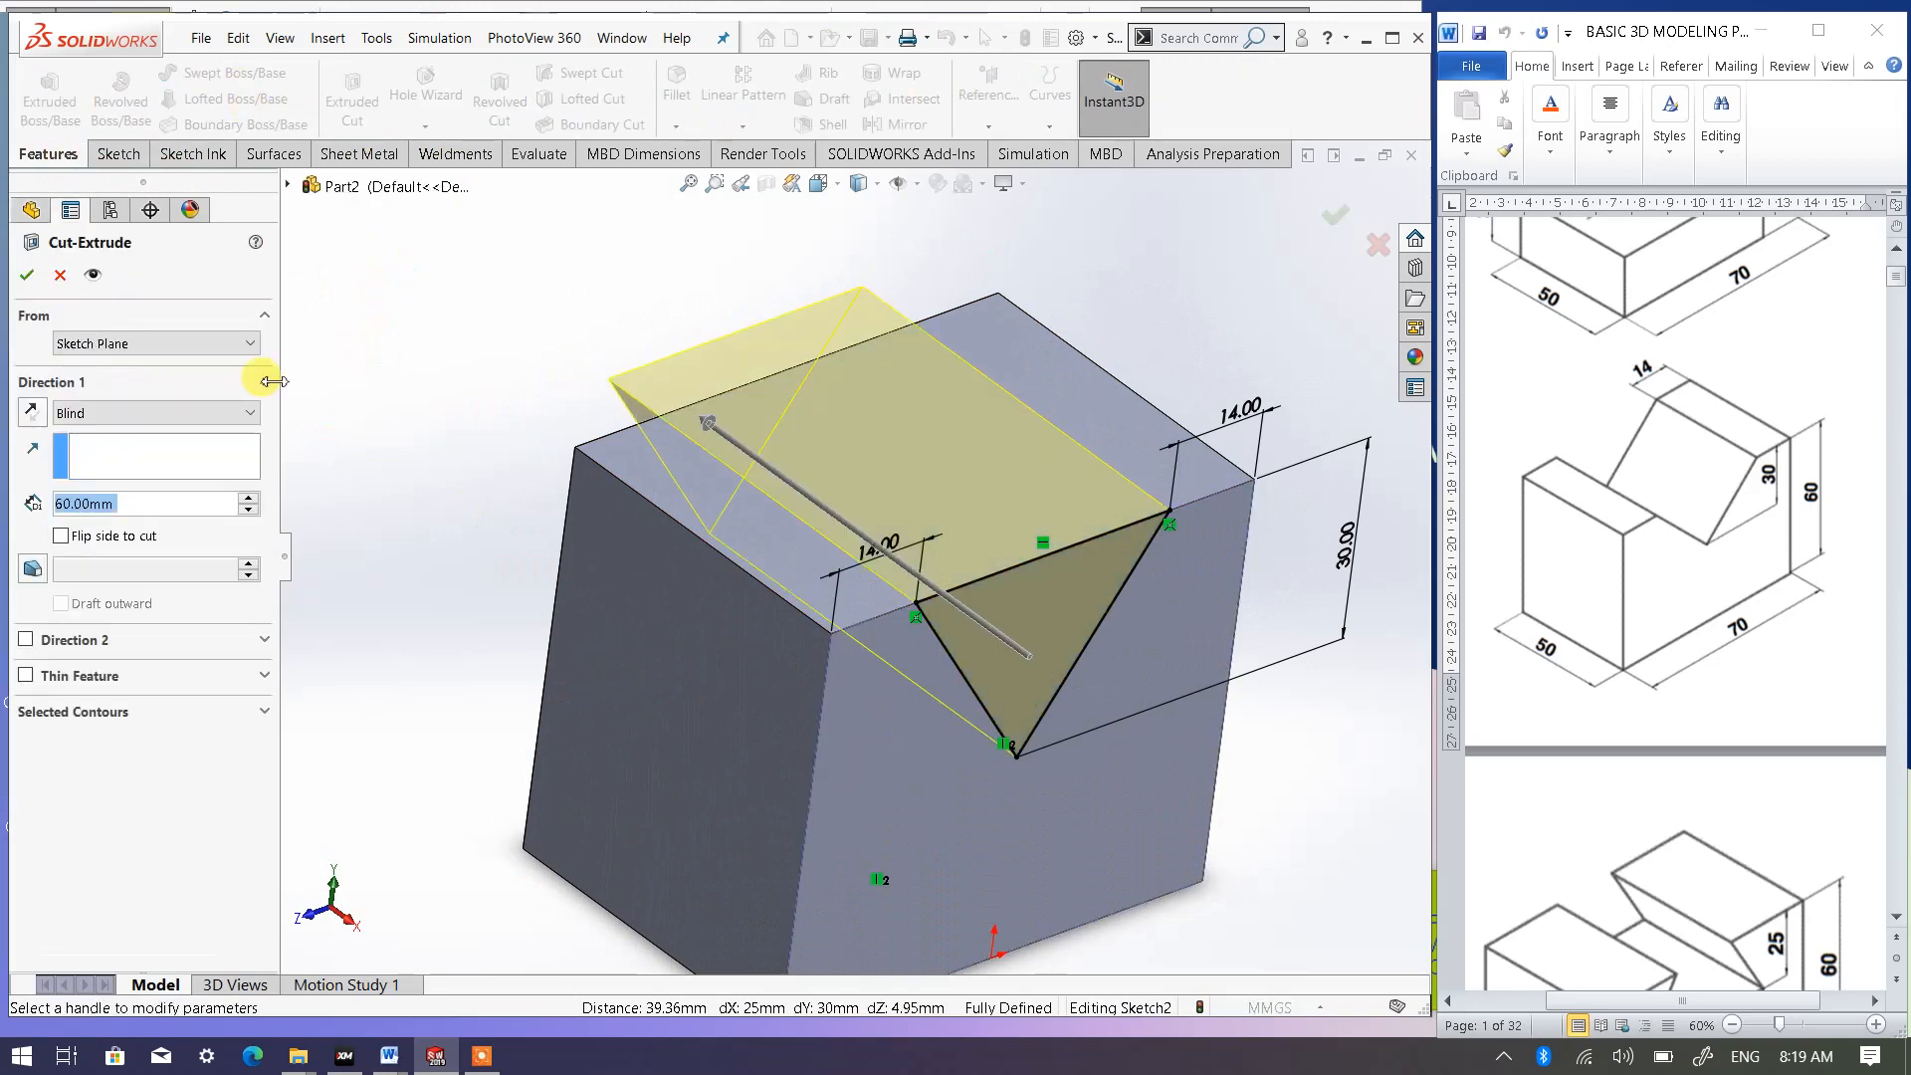
{"action": "left_click", "coordinate": [153, 413]}
{"action": "left_click", "coordinate": [100, 452]}
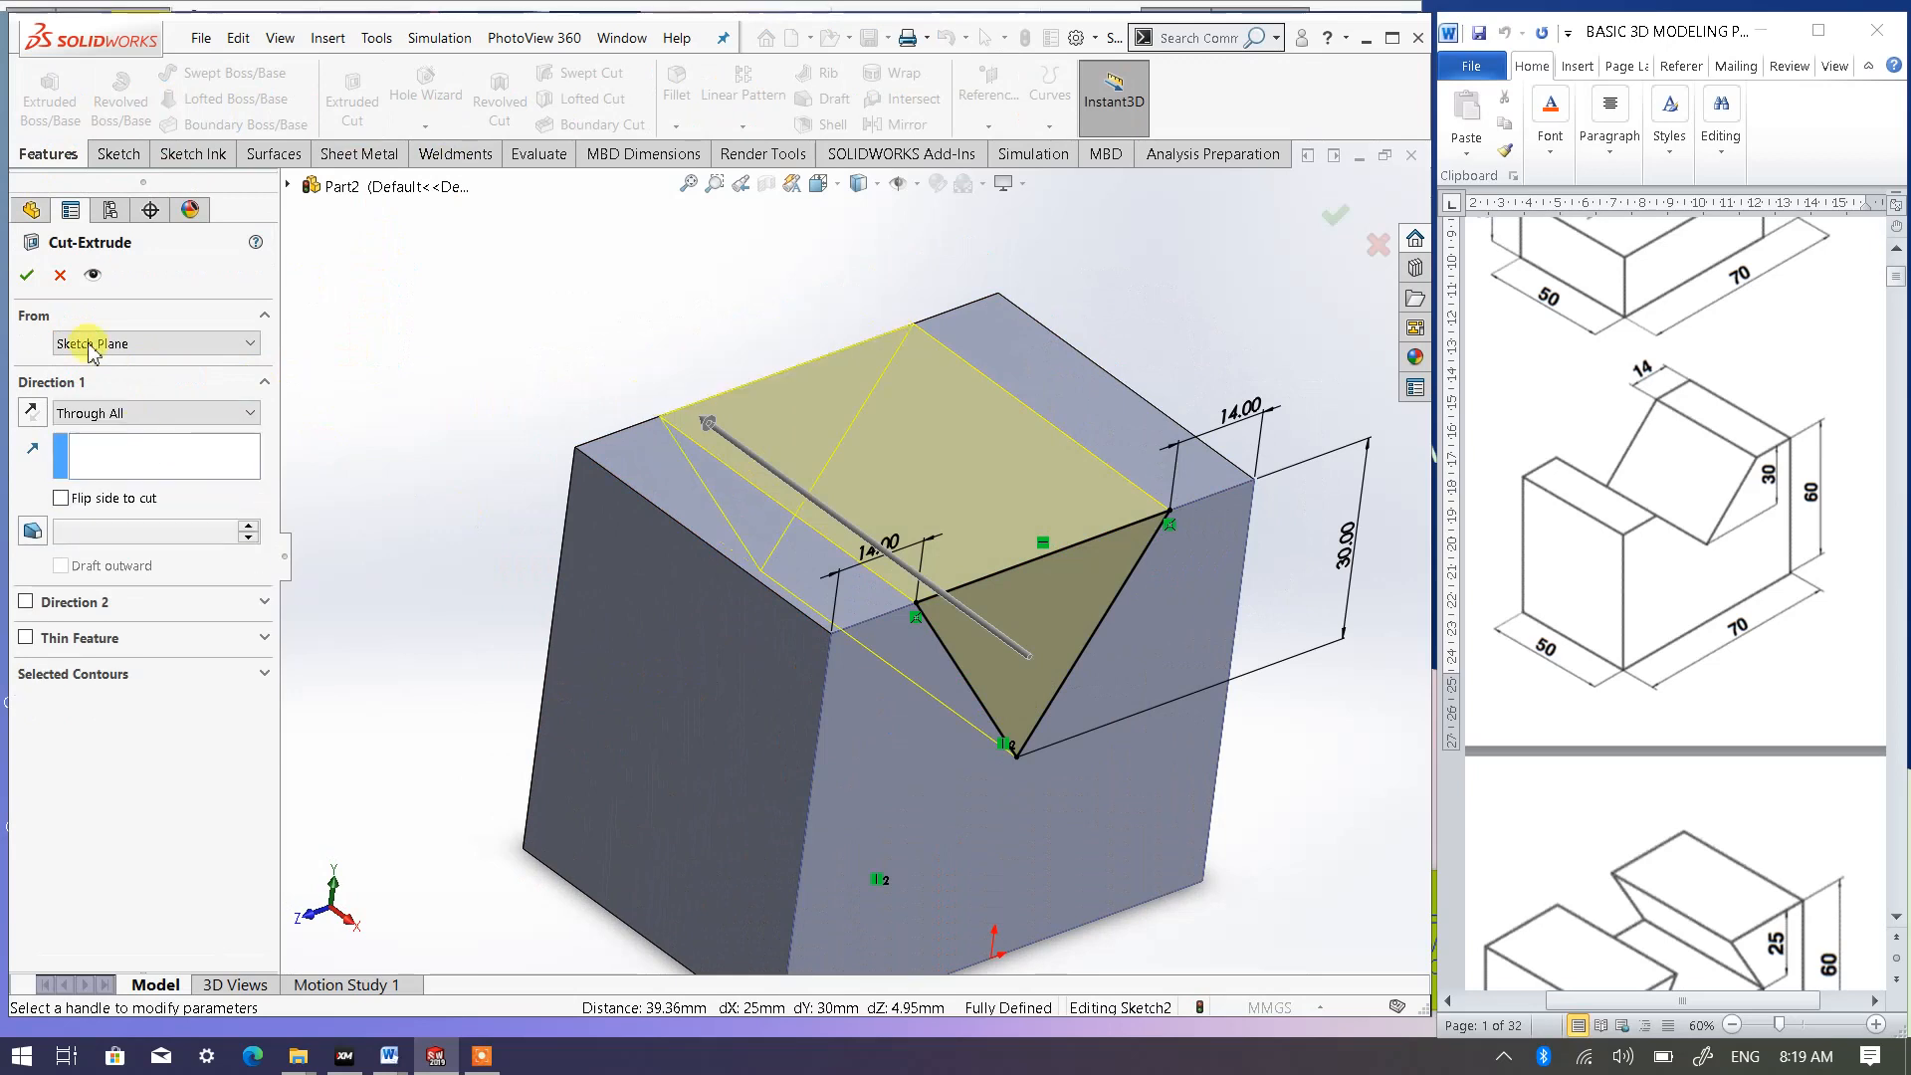
{"action": "left_click", "coordinate": [28, 275]}
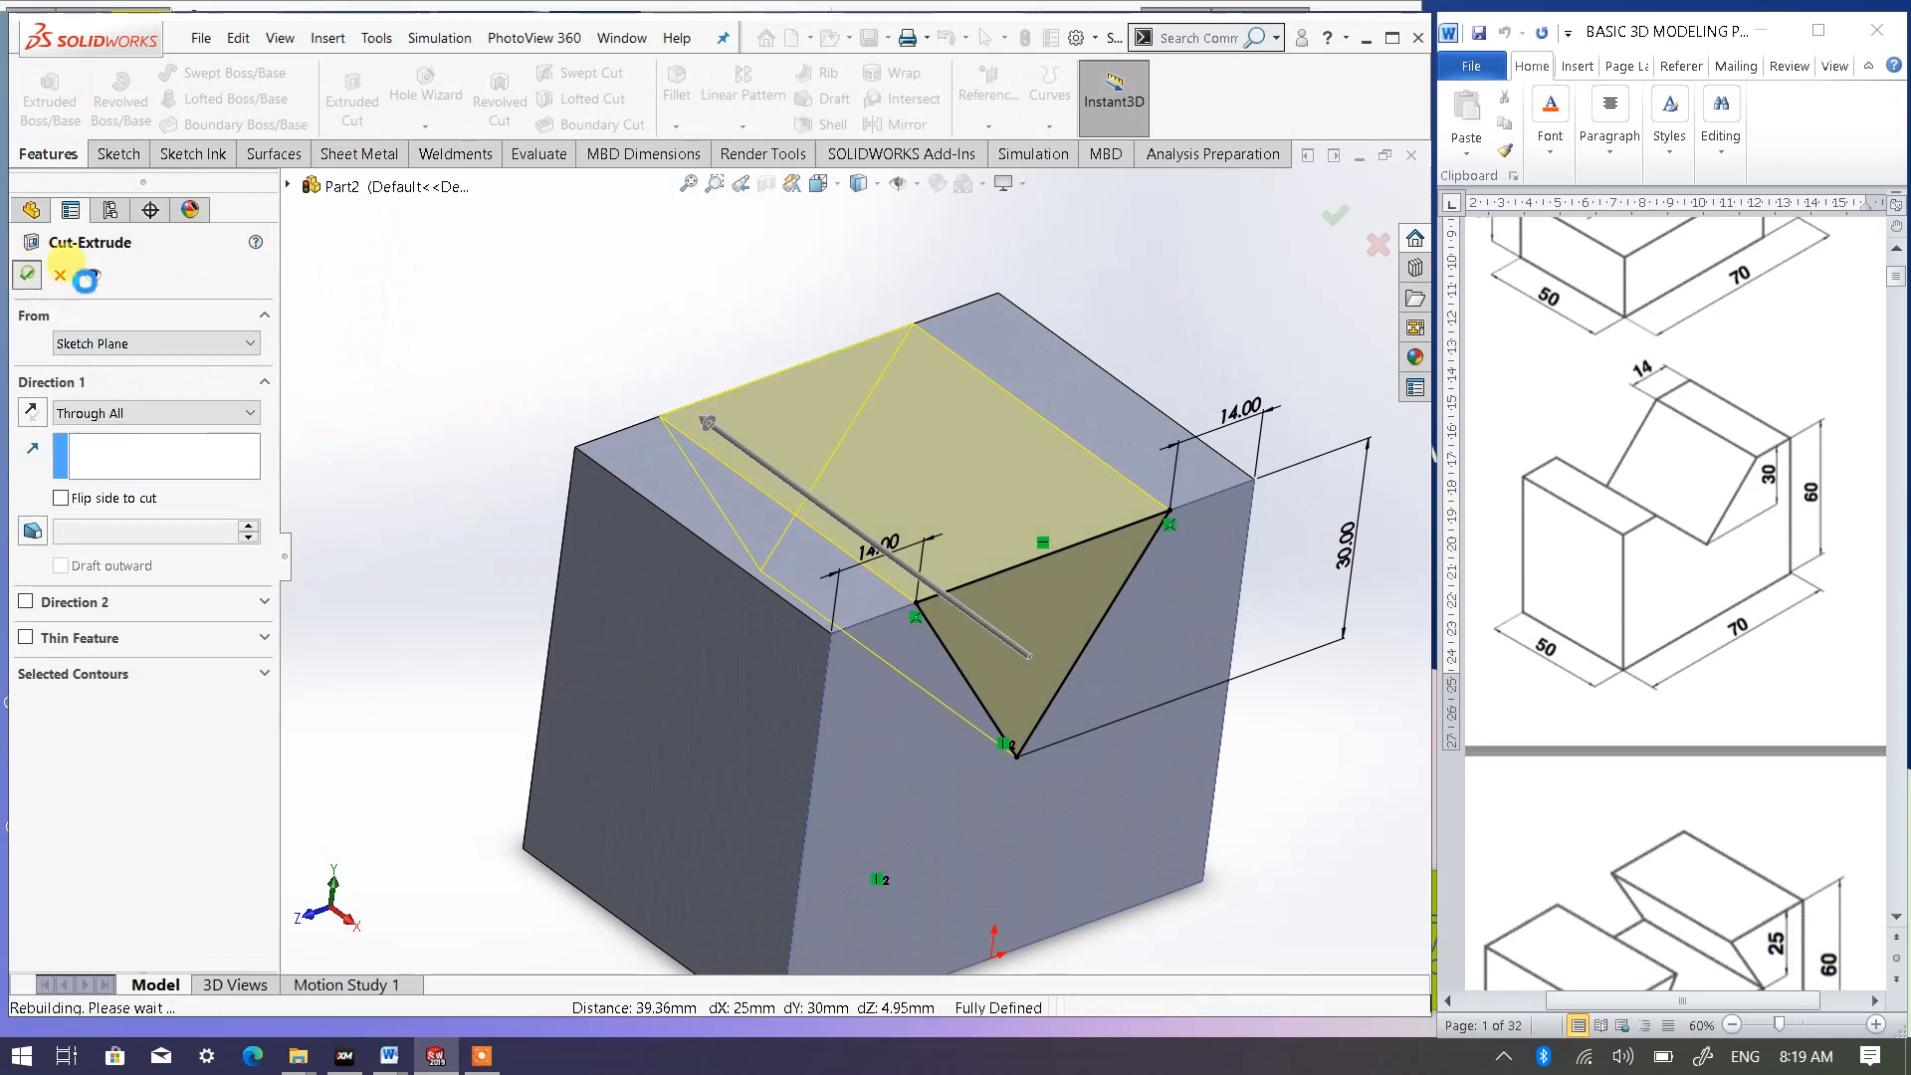
- Show the notched block in isometric view with nothing selected
{"action": "left_click", "coordinate": [822, 183]}
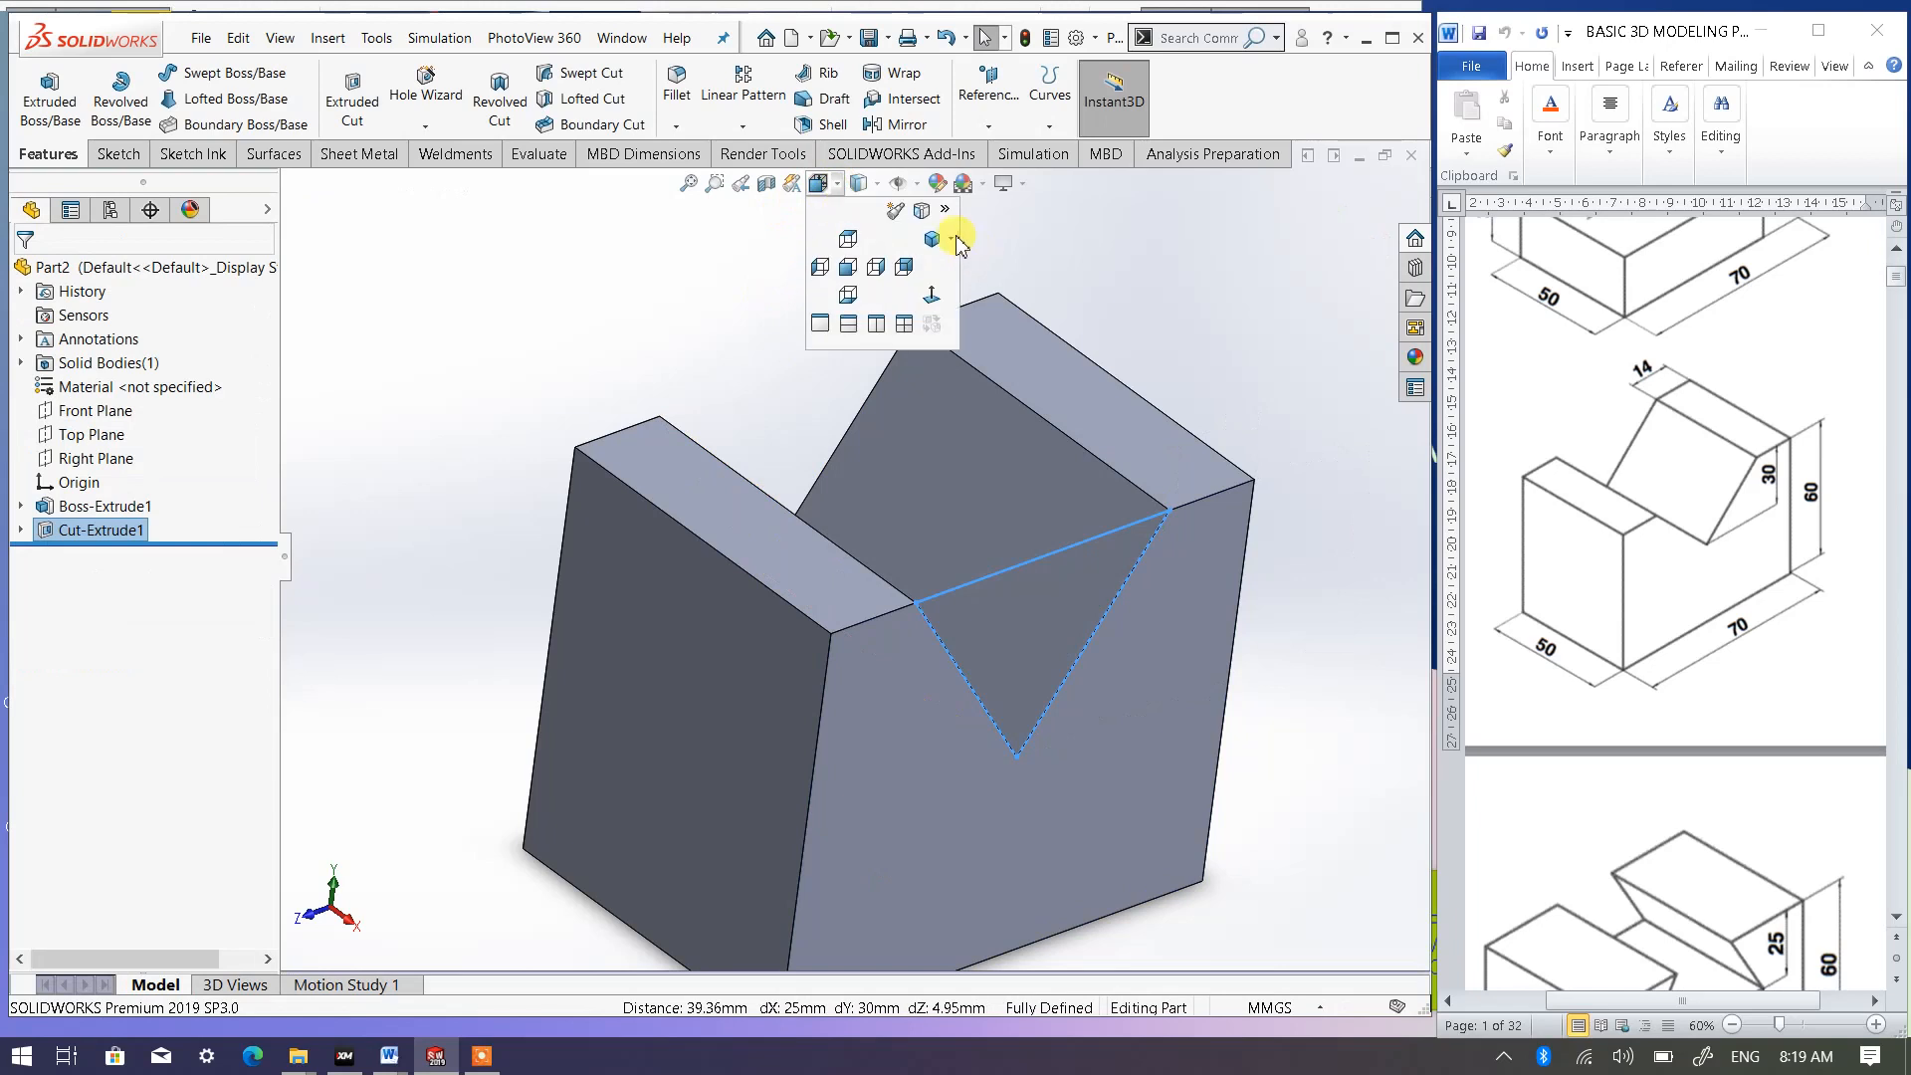
{"action": "left_click", "coordinate": [971, 265]}
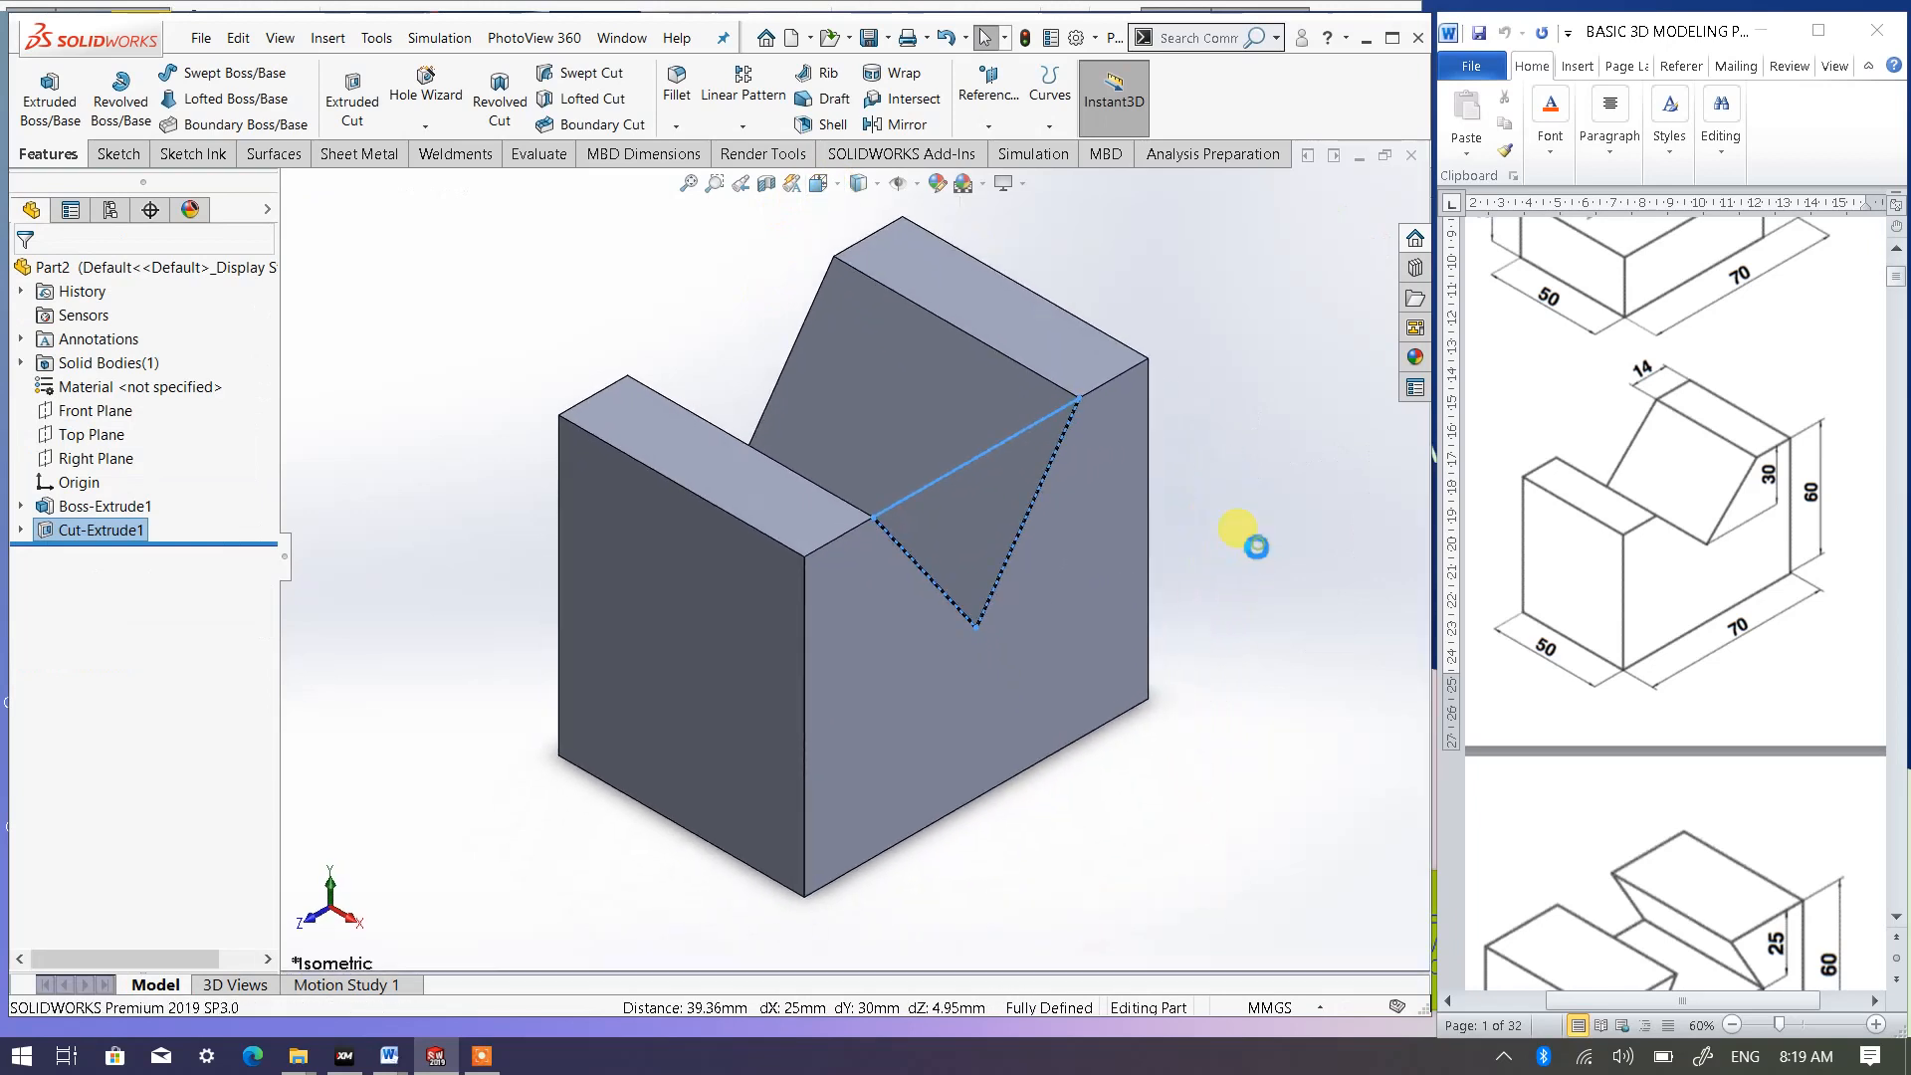
{"action": "left_click", "coordinate": [1176, 527]}
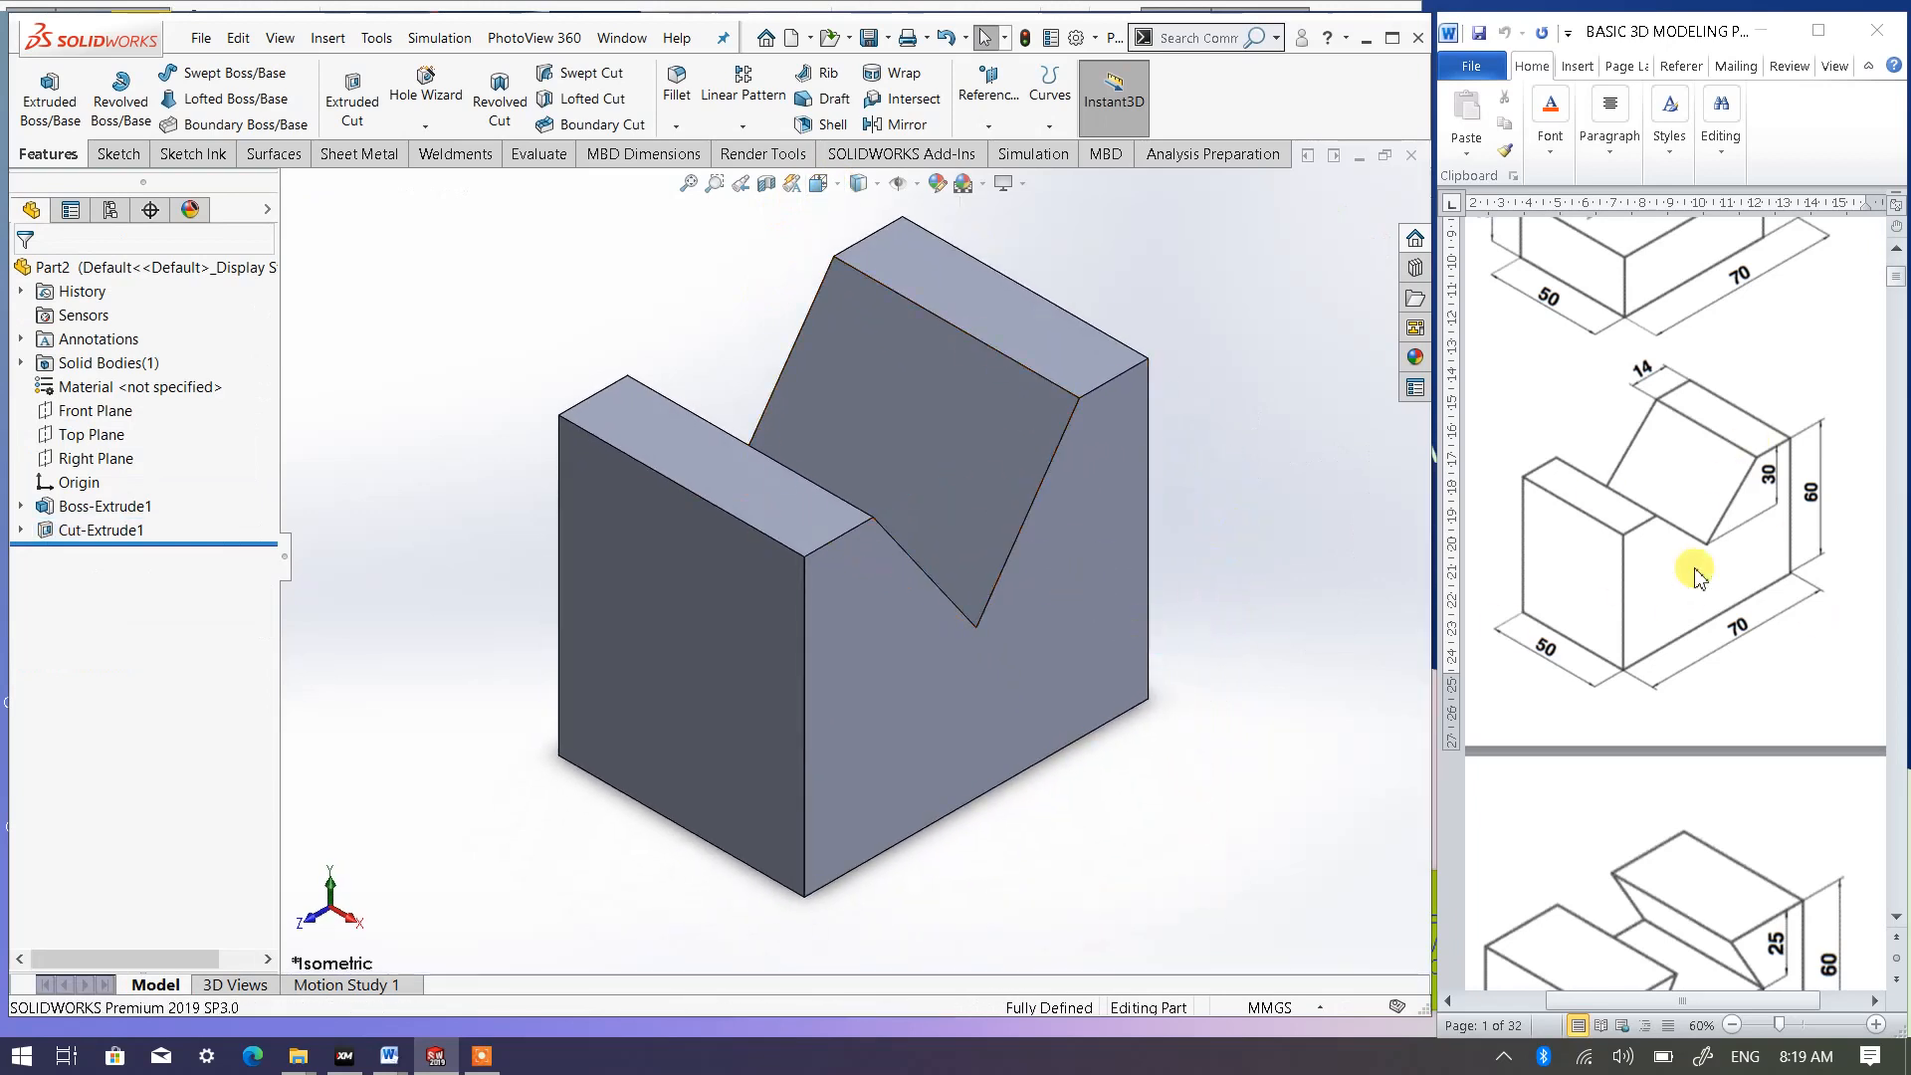